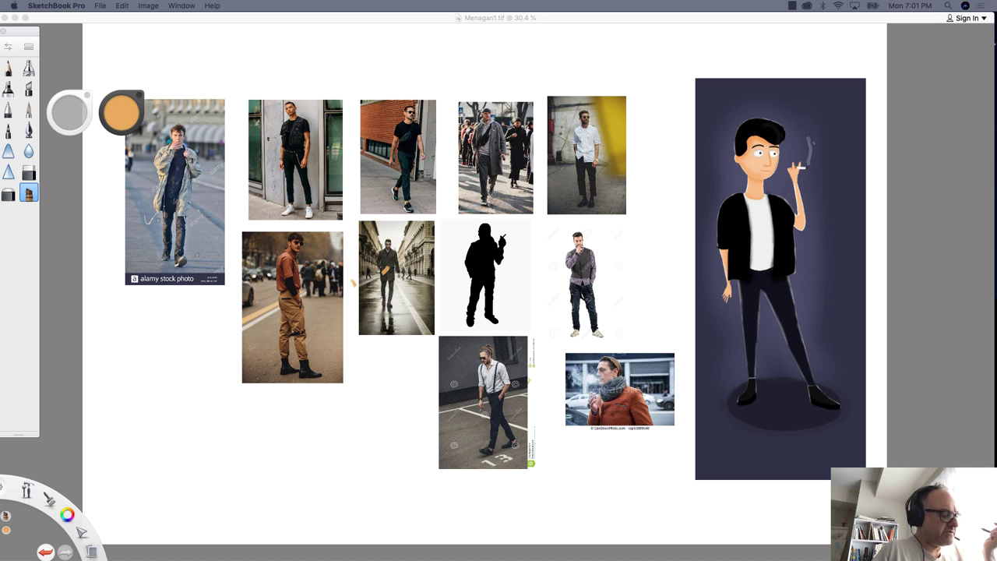
# Hide the reference photos on Layer6 and add a new layer directly above the character's Layer2
pyautogui.click(633, 19)
pyautogui.click(899, 76)
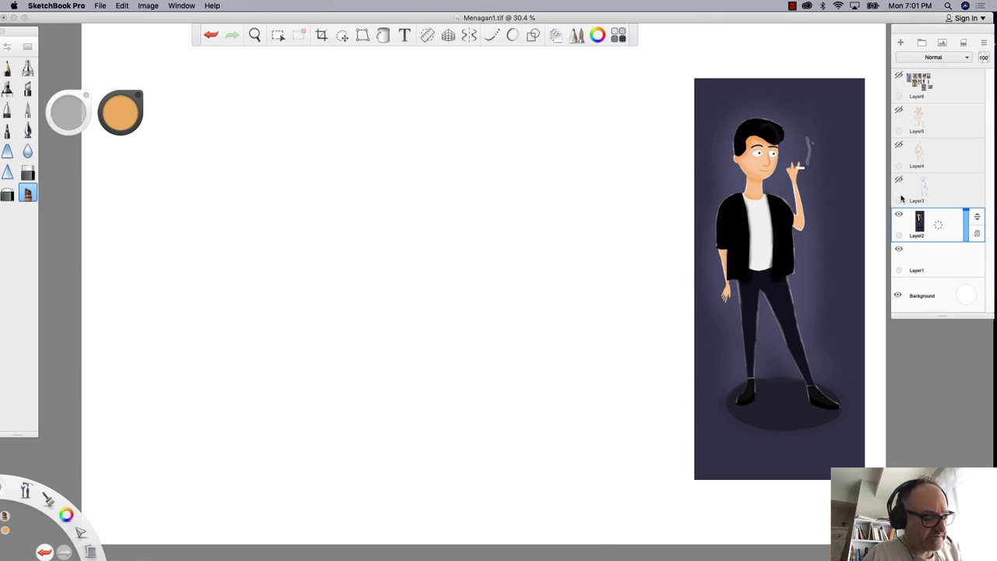
pyautogui.click(900, 44)
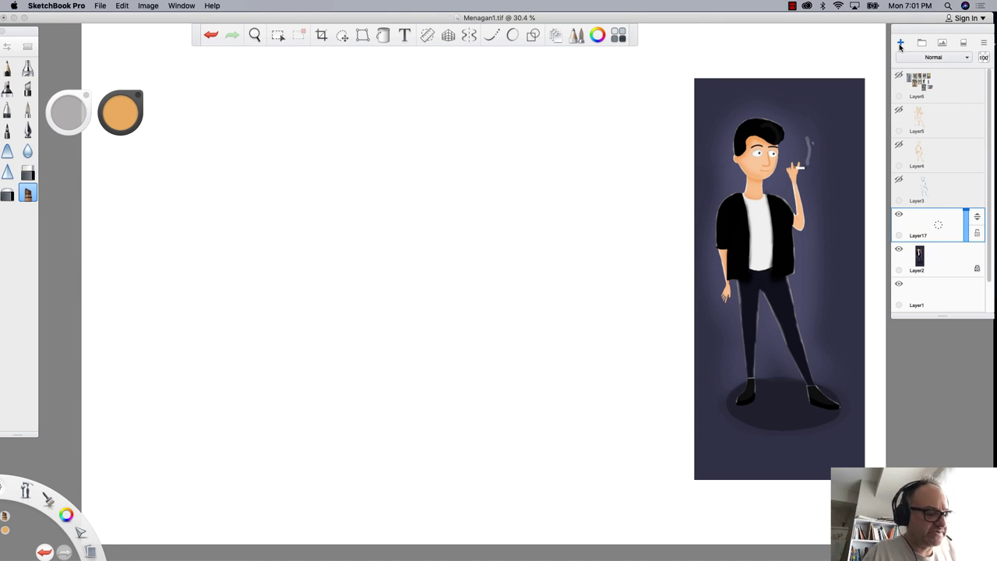
pyautogui.press('space')
pyautogui.moveTo(553, 282); pyautogui.dragTo(444, 319)
pyautogui.press('space')
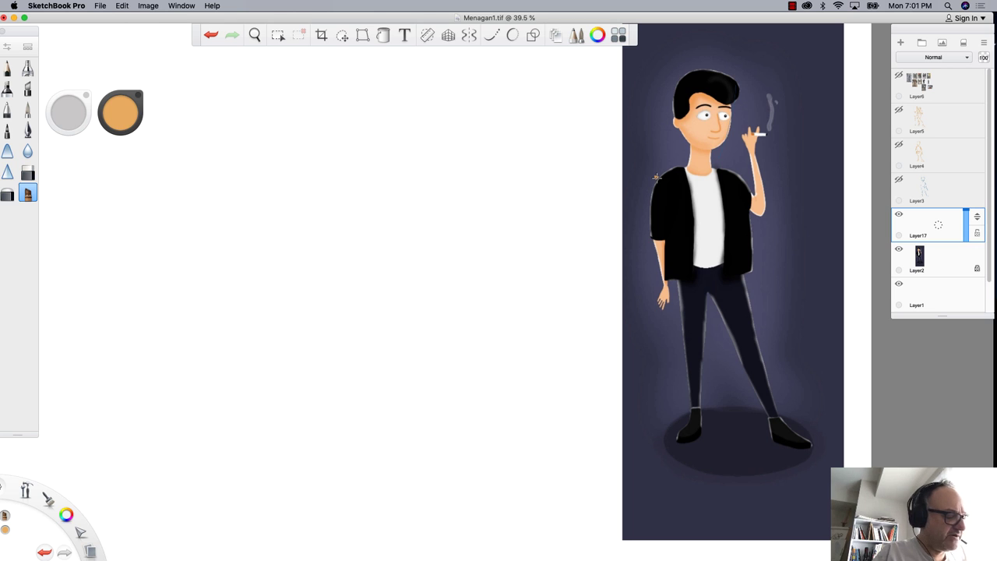
# Choose a muted light blue as the brush colour and place the Color Editor clear of the artwork
pyautogui.click(598, 35)
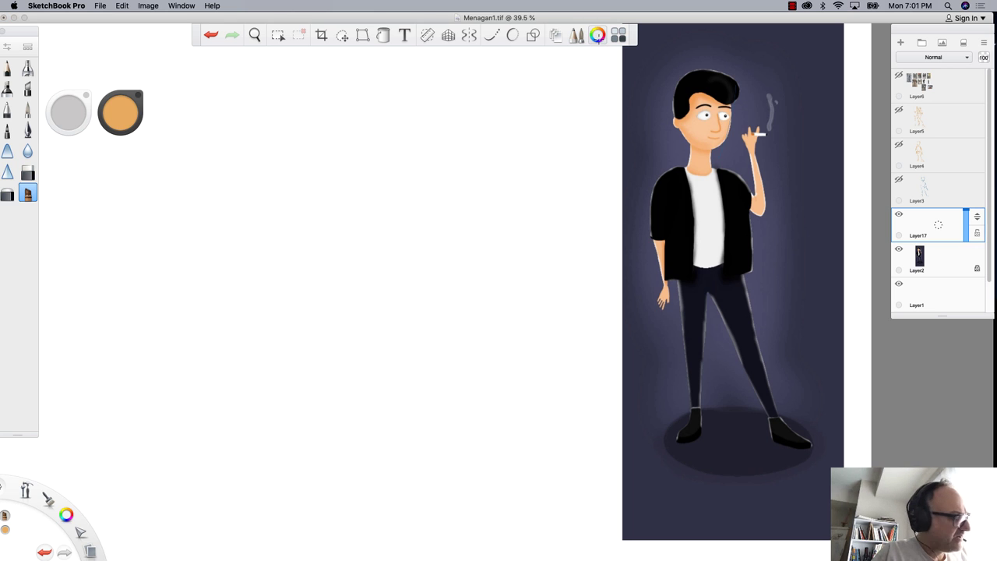
pyautogui.moveTo(692, 128); pyautogui.dragTo(471, 128)
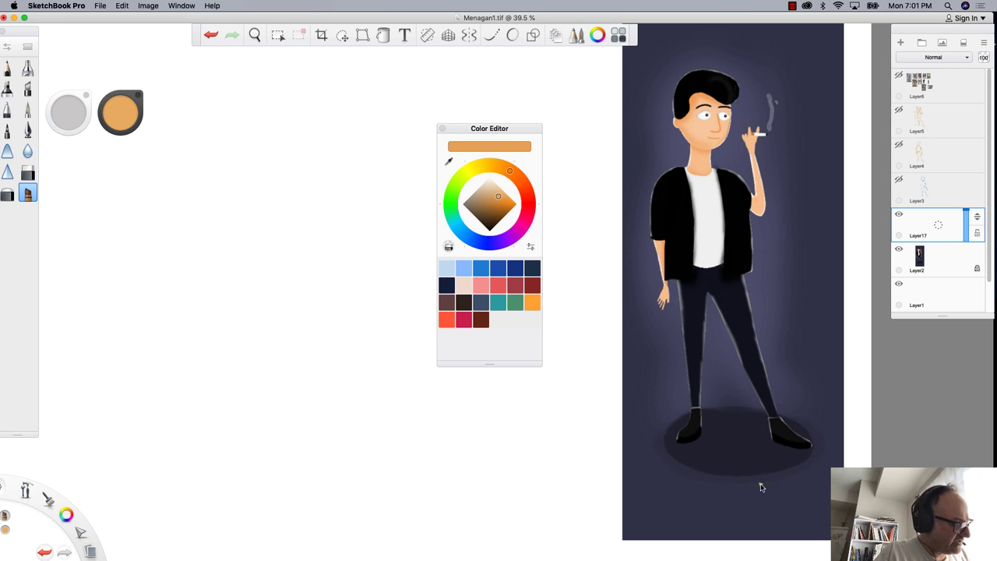
pyautogui.click(453, 222)
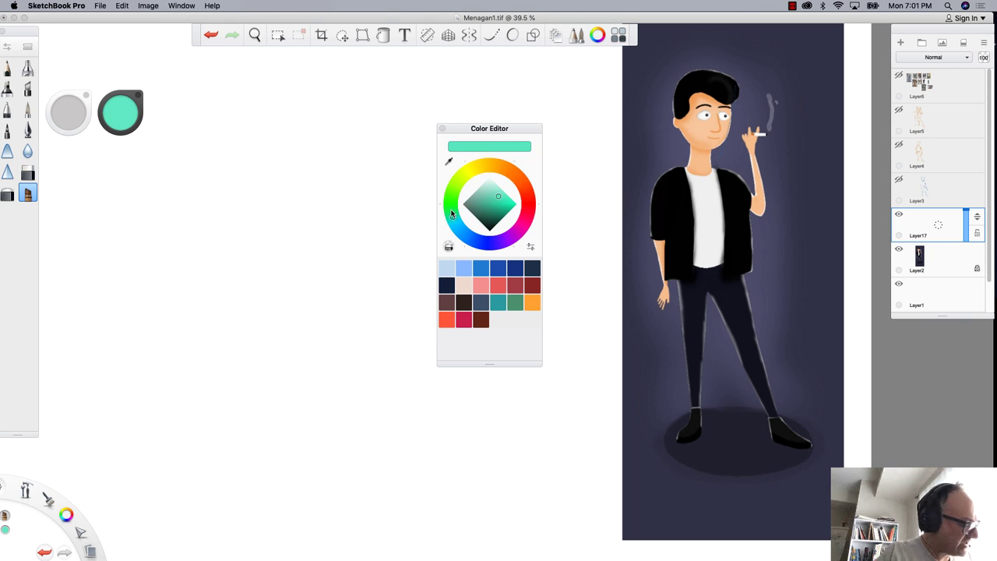
pyautogui.click(466, 265)
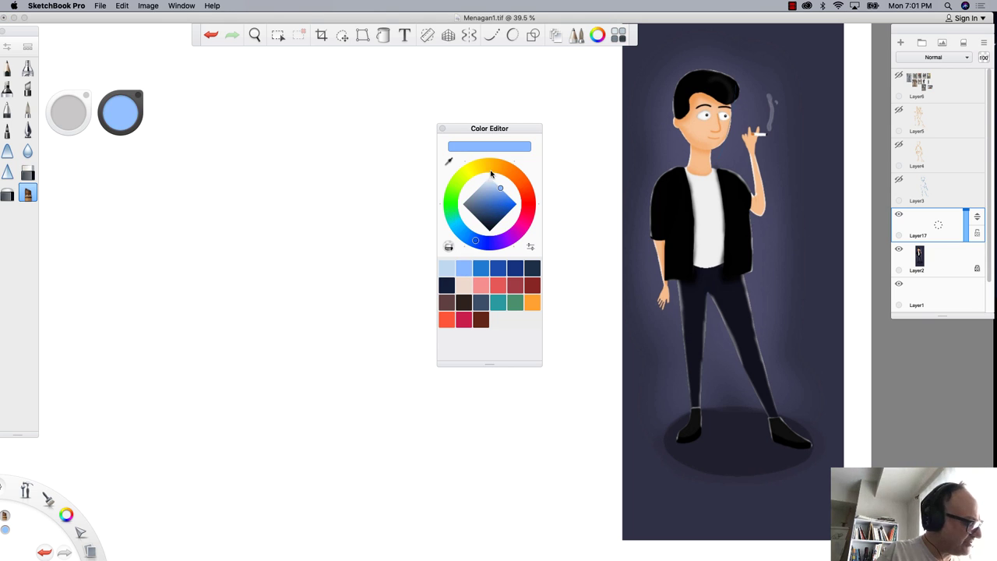
pyautogui.click(481, 268)
pyautogui.click(486, 195)
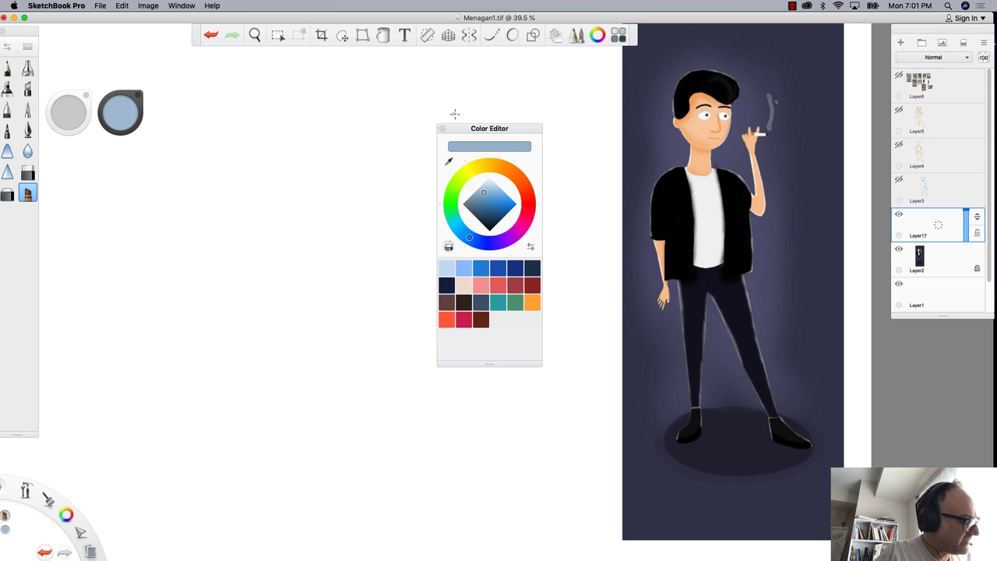
pyautogui.moveTo(460, 126); pyautogui.dragTo(181, 55)
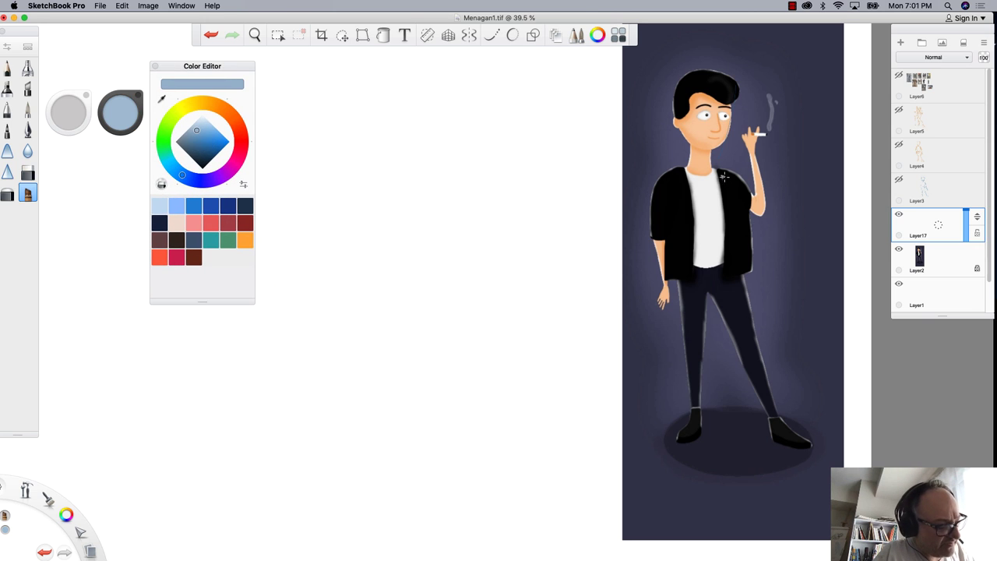
# Block in construction lines over the character for the ribcage, pelvis, head-to-chest centreline, legs and feet
pyautogui.moveTo(726, 178)
pyautogui.mouseDown()
pyautogui.moveTo(727, 239)
pyautogui.moveTo(723, 223)
pyautogui.moveTo(680, 236)
pyautogui.moveTo(679, 185)
pyautogui.moveTo(694, 211)
pyautogui.moveTo(711, 163)
pyautogui.moveTo(678, 184)
pyautogui.moveTo(681, 232)
pyautogui.moveTo(727, 229)
pyautogui.moveTo(678, 231)
pyautogui.moveTo(729, 227)
pyautogui.moveTo(682, 233)
pyautogui.moveTo(707, 204)
pyautogui.moveTo(732, 225)
pyautogui.moveTo(700, 209)
pyautogui.moveTo(682, 244)
pyautogui.moveTo(724, 262)
pyautogui.moveTo(687, 264)
pyautogui.moveTo(734, 263)
pyautogui.moveTo(739, 274)
pyautogui.moveTo(709, 296)
pyautogui.moveTo(684, 265)
pyautogui.mouseUp()
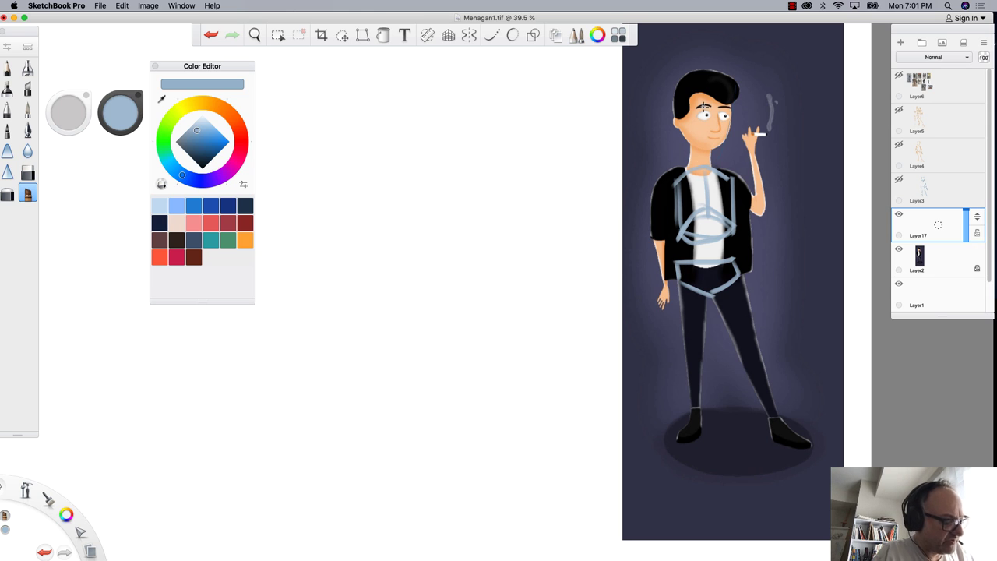
pyautogui.moveTo(720, 78)
pyautogui.mouseDown()
pyautogui.moveTo(708, 75)
pyautogui.moveTo(702, 209)
pyautogui.mouseUp()
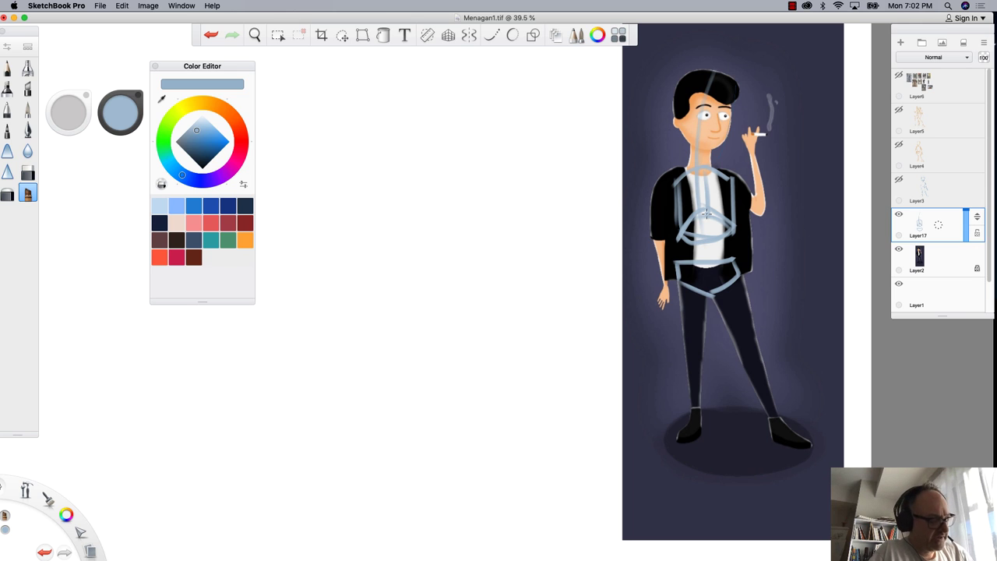
pyautogui.moveTo(727, 274)
pyautogui.mouseDown()
pyautogui.moveTo(750, 353)
pyautogui.moveTo(745, 319)
pyautogui.moveTo(728, 274)
pyautogui.moveTo(750, 349)
pyautogui.moveTo(742, 353)
pyautogui.moveTo(771, 419)
pyautogui.moveTo(810, 444)
pyautogui.mouseUp()
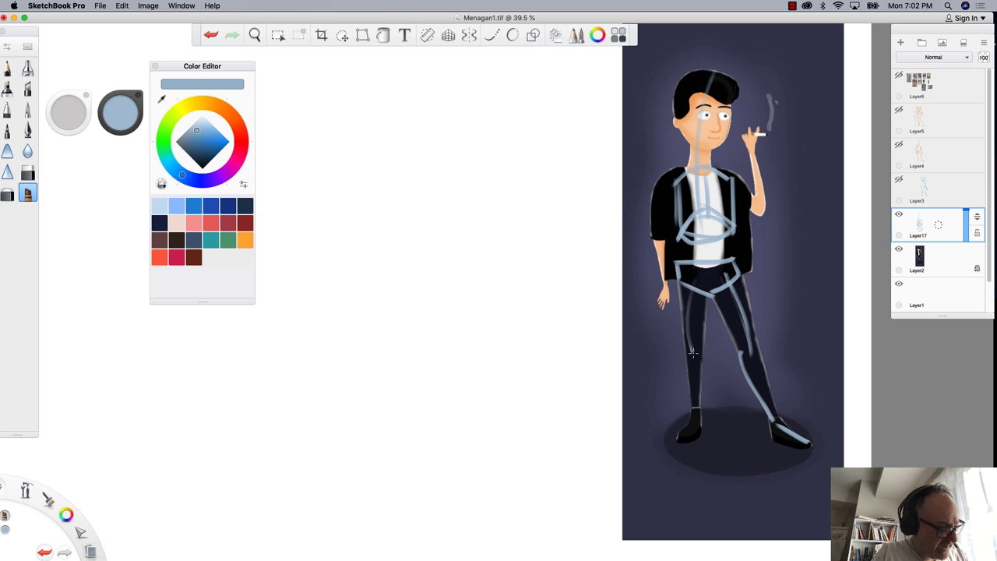
pyautogui.moveTo(693, 346)
pyautogui.mouseDown()
pyautogui.moveTo(697, 409)
pyautogui.moveTo(685, 417)
pyautogui.moveTo(684, 441)
pyautogui.mouseUp()
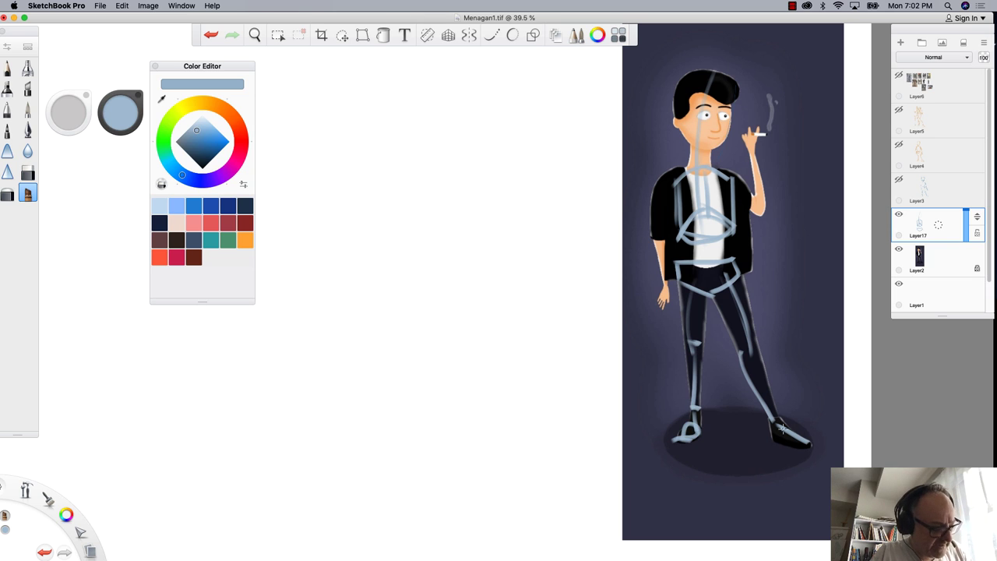
pyautogui.moveTo(779, 427); pyautogui.dragTo(792, 443)
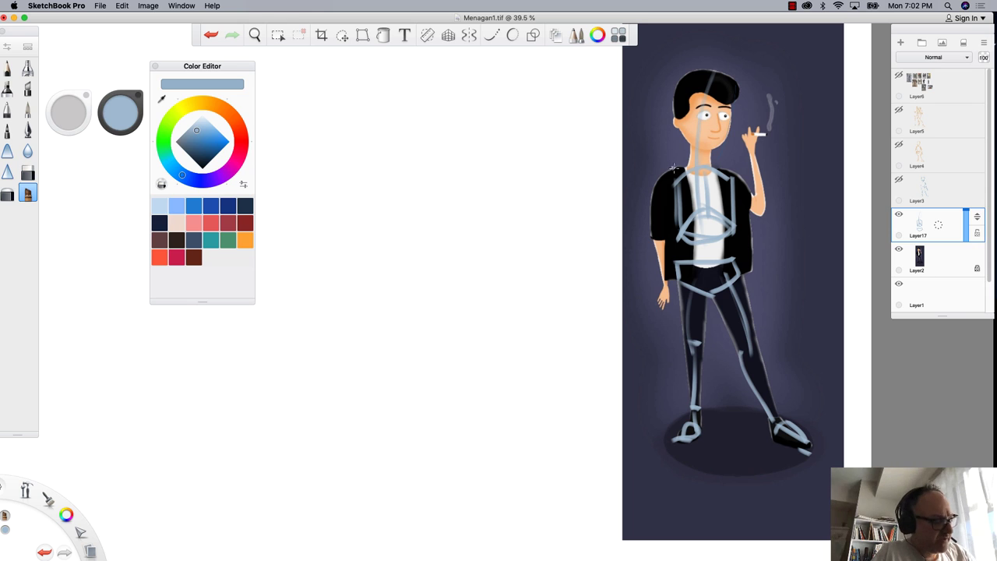
# Sketch construction lines for both arms, with the raised hand farther from the face, and outline a boxy head
pyautogui.moveTo(681, 189)
pyautogui.mouseDown()
pyautogui.moveTo(653, 176)
pyautogui.moveTo(667, 171)
pyautogui.moveTo(662, 293)
pyautogui.mouseUp()
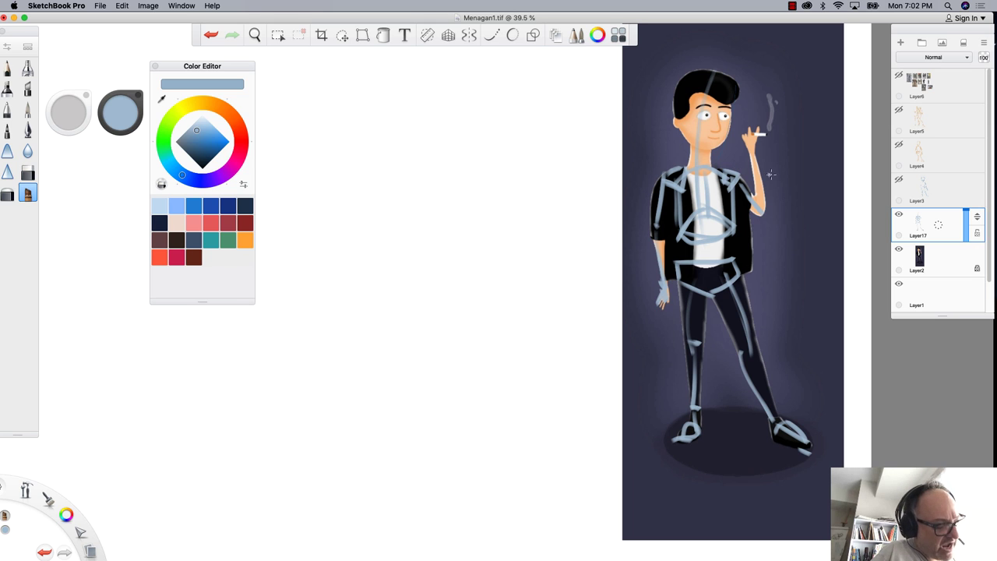
pyautogui.moveTo(783, 156)
pyautogui.mouseDown()
pyautogui.moveTo(756, 224)
pyautogui.moveTo(800, 151)
pyautogui.moveTo(779, 162)
pyautogui.moveTo(793, 148)
pyautogui.moveTo(802, 166)
pyautogui.mouseUp()
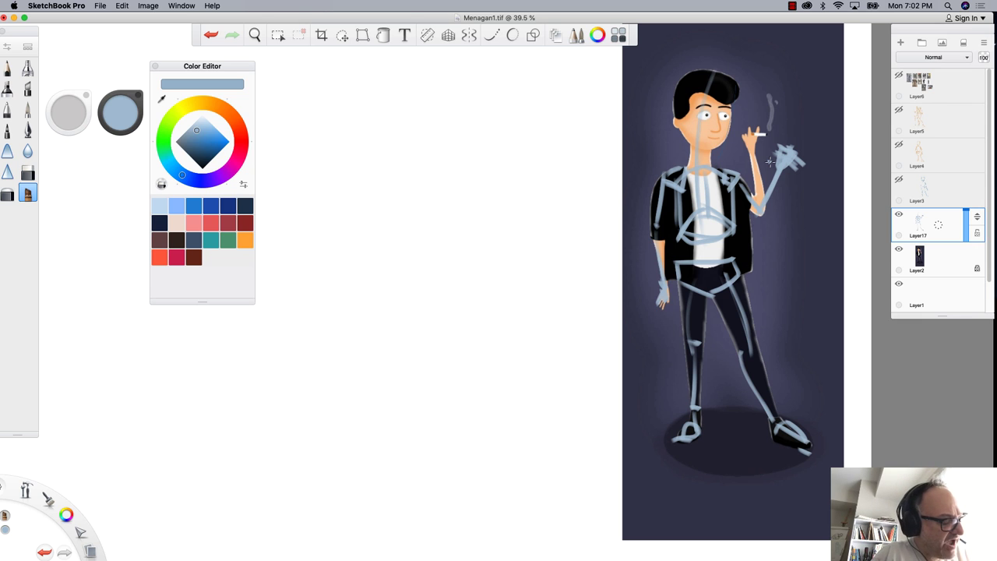
pyautogui.moveTo(735, 82)
pyautogui.mouseDown()
pyautogui.moveTo(712, 155)
pyautogui.moveTo(698, 149)
pyautogui.moveTo(719, 144)
pyautogui.moveTo(671, 125)
pyautogui.mouseUp()
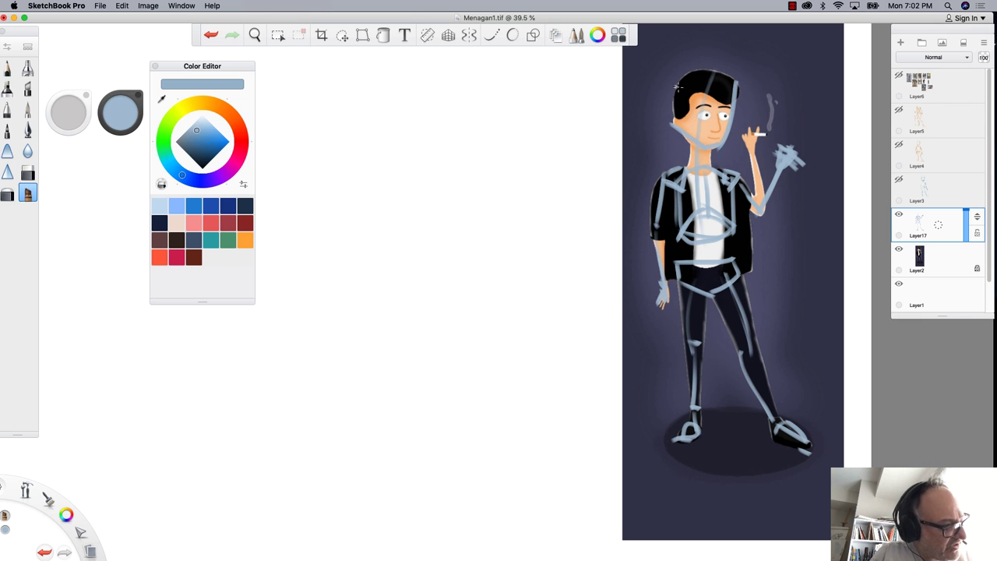
pyautogui.moveTo(680, 77); pyautogui.dragTo(675, 122)
pyautogui.moveTo(736, 82); pyautogui.dragTo(671, 73)
# Add correction marks beside the jaw, knee and ankle, diagonal lines between the feet, and a downward arrow beside the head
pyautogui.moveTo(669, 139)
pyautogui.mouseDown()
pyautogui.moveTo(667, 166)
pyautogui.moveTo(674, 128)
pyautogui.moveTo(667, 163)
pyautogui.mouseUp()
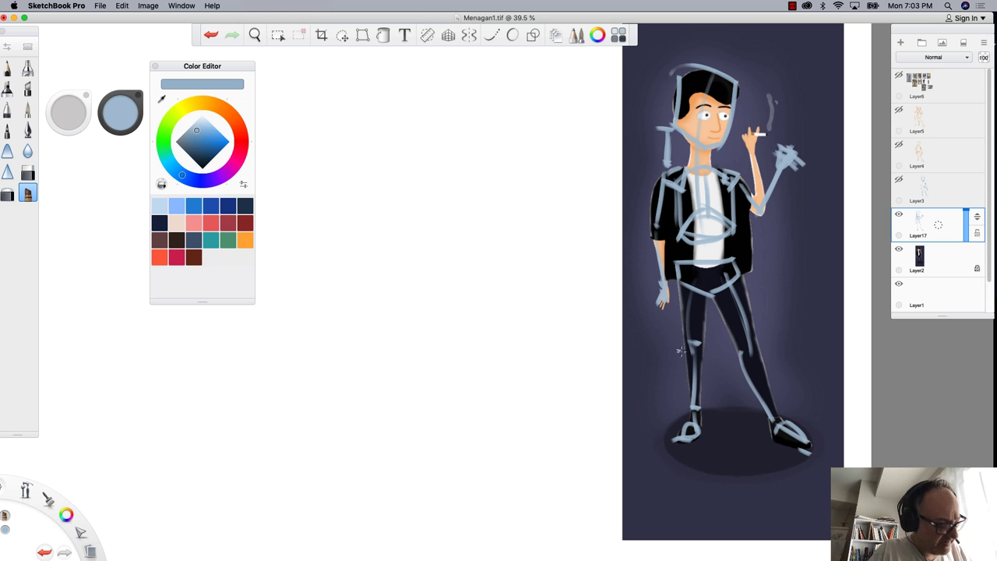
pyautogui.moveTo(676, 346); pyautogui.dragTo(669, 348)
pyautogui.moveTo(669, 412); pyautogui.dragTo(657, 409)
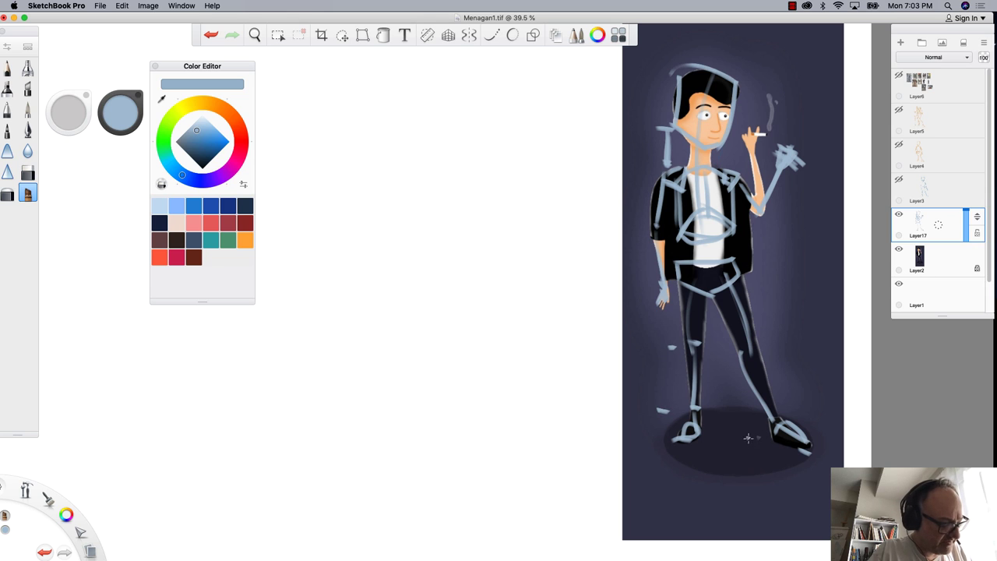
pyautogui.moveTo(726, 433); pyautogui.dragTo(775, 456)
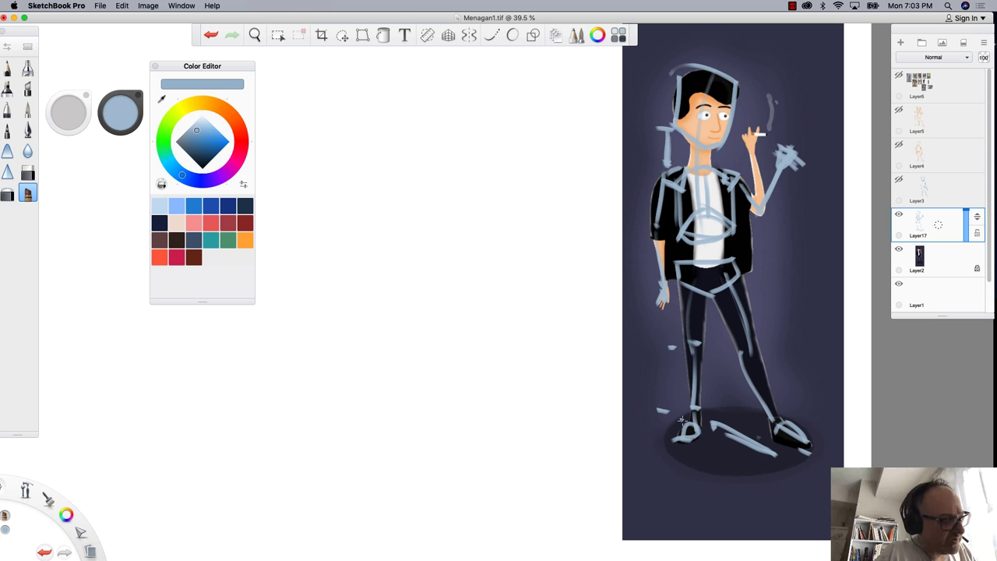
pyautogui.moveTo(646, 92)
pyautogui.mouseDown()
pyautogui.moveTo(647, 148)
pyautogui.moveTo(653, 140)
pyautogui.mouseUp()
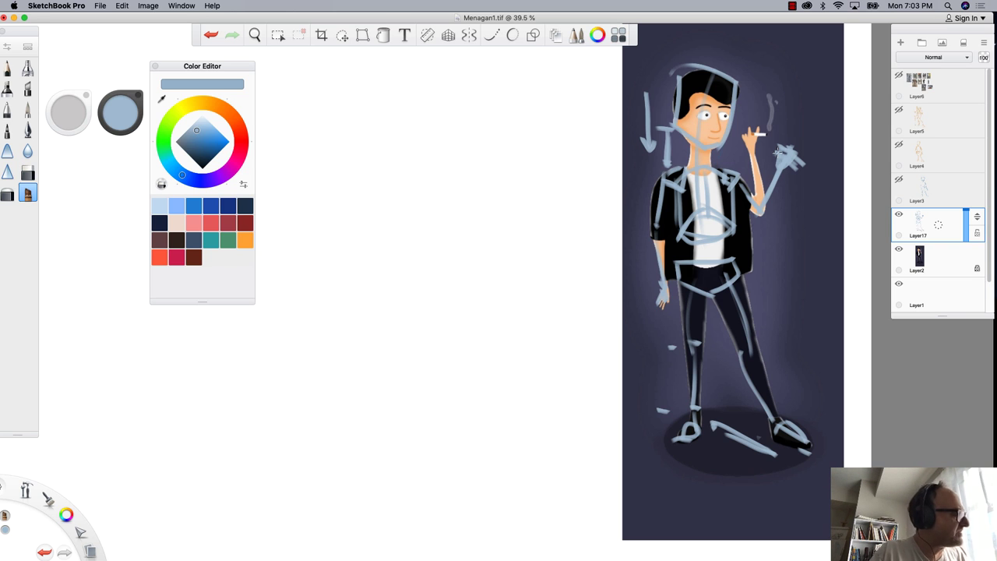
# Close the Color Editor and move both colour and brush pucks up beside the brush palette
pyautogui.click(155, 65)
pyautogui.moveTo(129, 95)
pyautogui.mouseDown()
pyautogui.moveTo(41, 32)
pyautogui.moveTo(84, 38)
pyautogui.mouseUp()
pyautogui.moveTo(73, 99); pyautogui.dragTo(63, 92)
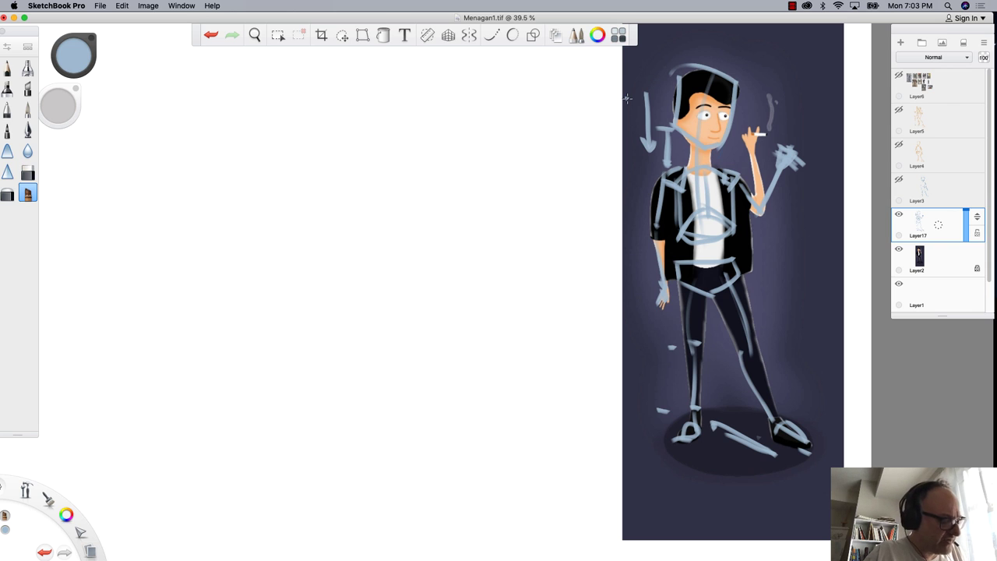
# Hide the construction sketch on Layer17 and make Layer2 the active layer
pyautogui.click(899, 214)
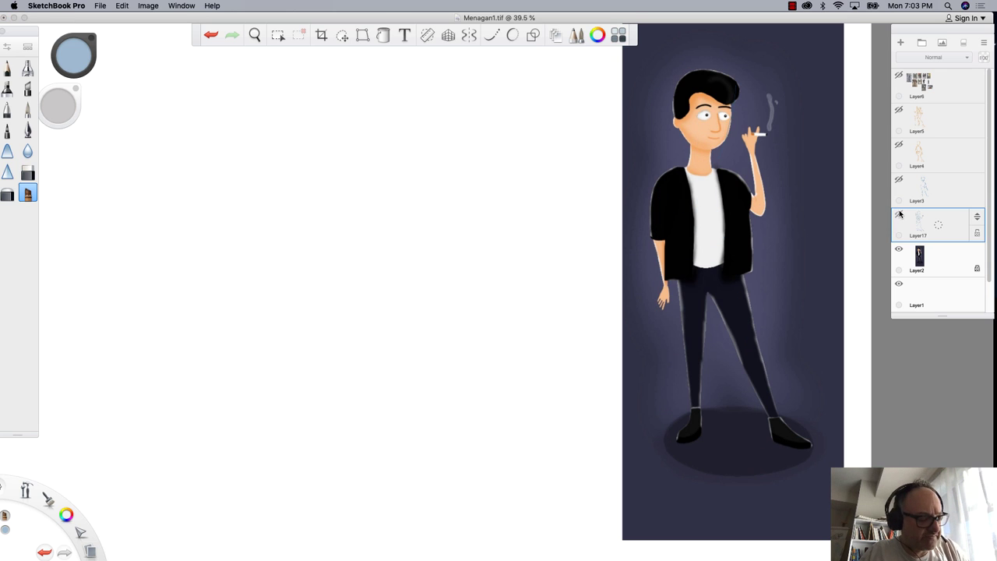
pyautogui.click(943, 262)
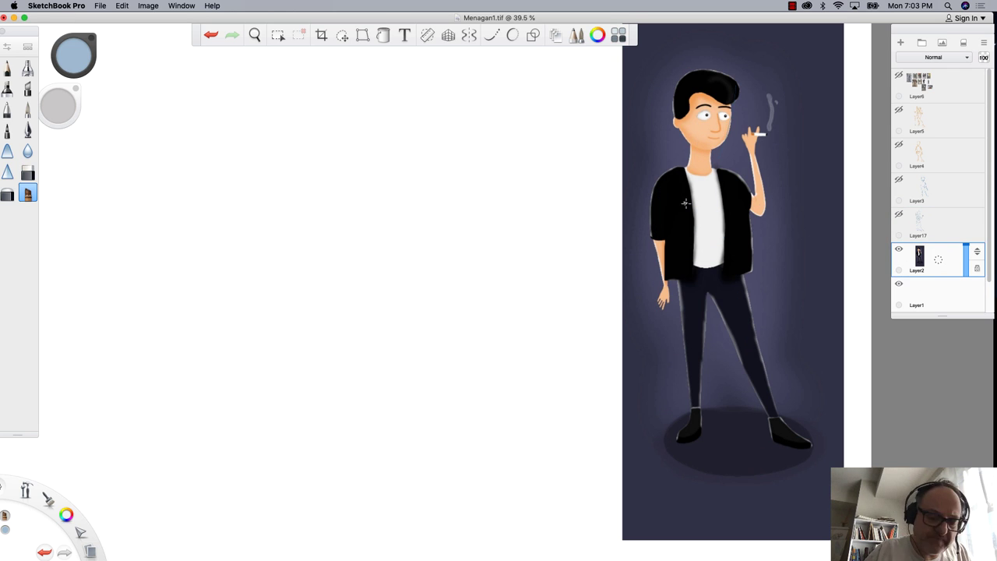
pyautogui.press('space')
pyautogui.moveTo(661, 247); pyautogui.dragTo(611, 231)
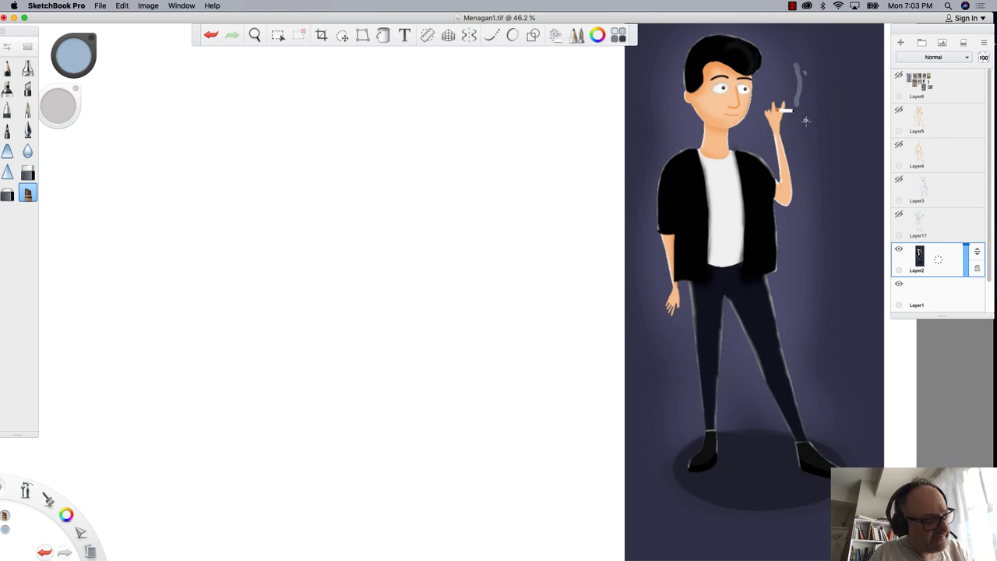
pyautogui.moveTo(800, 140); pyautogui.dragTo(809, 120)
pyautogui.press('super+z')
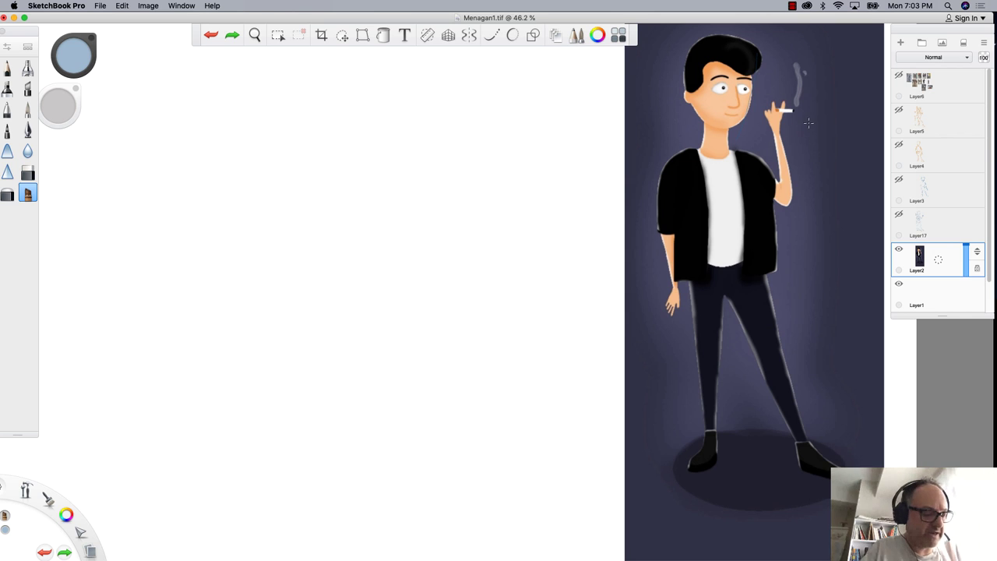
# Add a new layer directly above Layer2 and sketch curved guide strokes across the character's eyes
pyautogui.click(938, 225)
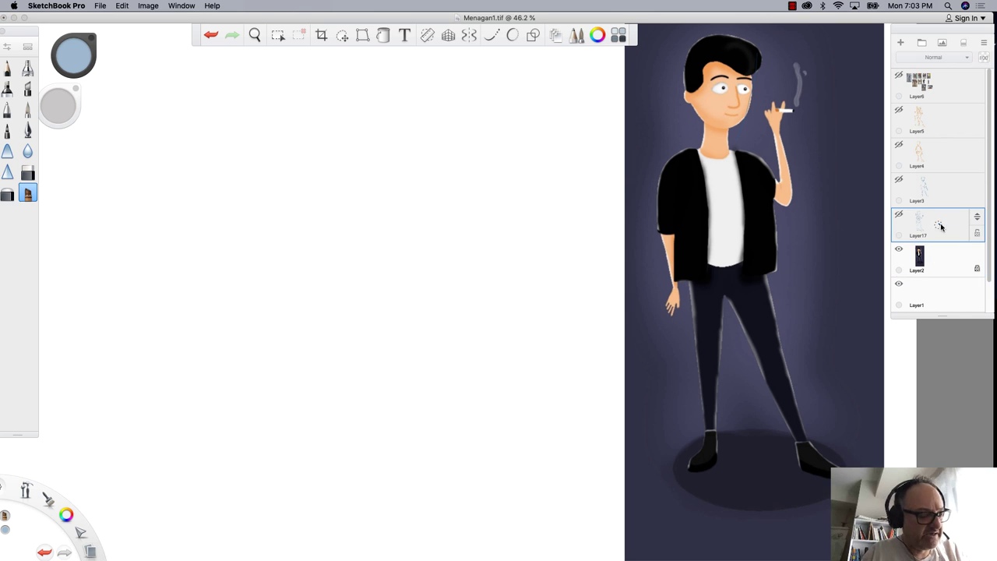
pyautogui.click(902, 43)
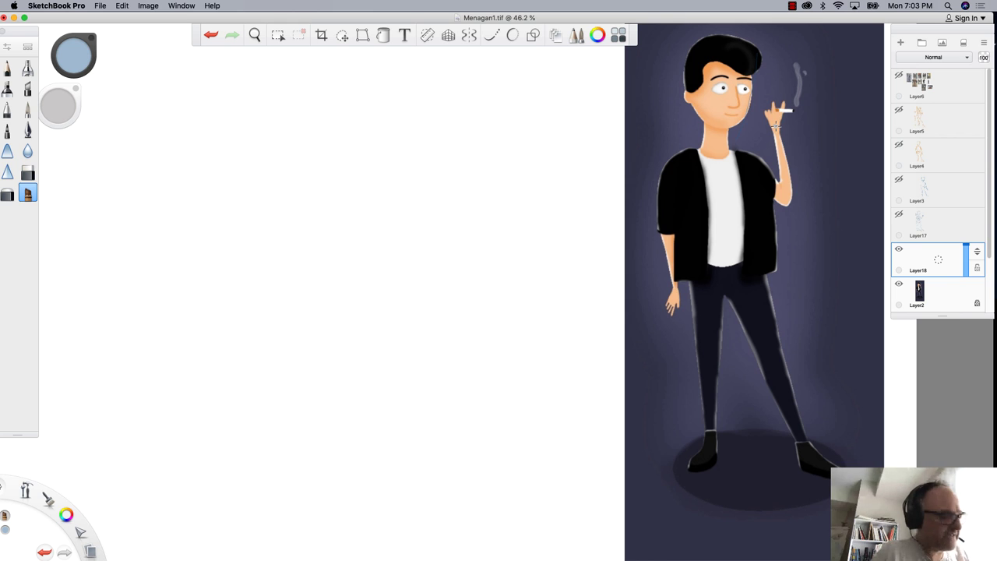
pyautogui.moveTo(752, 95)
pyautogui.mouseDown()
pyautogui.moveTo(695, 86)
pyautogui.moveTo(697, 101)
pyautogui.mouseUp()
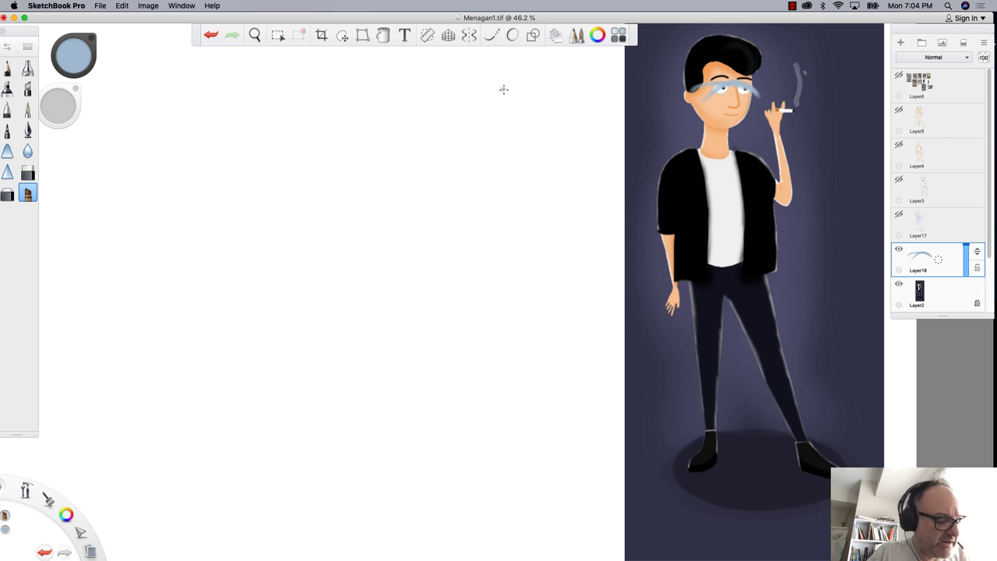
# Handwrite "STEVEN SILVER" on the blank canvas beside the character and add a bracket before it
pyautogui.moveTo(487, 73); pyautogui.dragTo(480, 77)
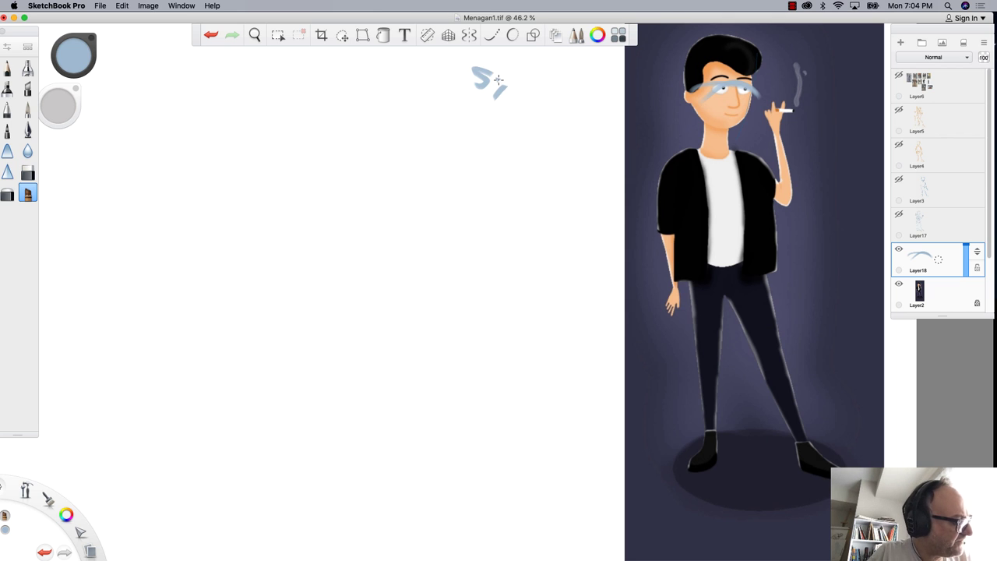
pyautogui.moveTo(498, 79)
pyautogui.mouseDown()
pyautogui.moveTo(509, 103)
pyautogui.moveTo(552, 113)
pyautogui.moveTo(592, 154)
pyautogui.mouseUp()
pyautogui.moveTo(502, 117)
pyautogui.mouseDown()
pyautogui.moveTo(489, 141)
pyautogui.moveTo(514, 157)
pyautogui.mouseUp()
pyautogui.moveTo(530, 142)
pyautogui.mouseDown()
pyautogui.moveTo(524, 164)
pyautogui.moveTo(584, 194)
pyautogui.moveTo(606, 229)
pyautogui.mouseUp()
pyautogui.moveTo(502, 56)
pyautogui.mouseDown()
pyautogui.moveTo(434, 116)
pyautogui.moveTo(456, 142)
pyautogui.mouseUp()
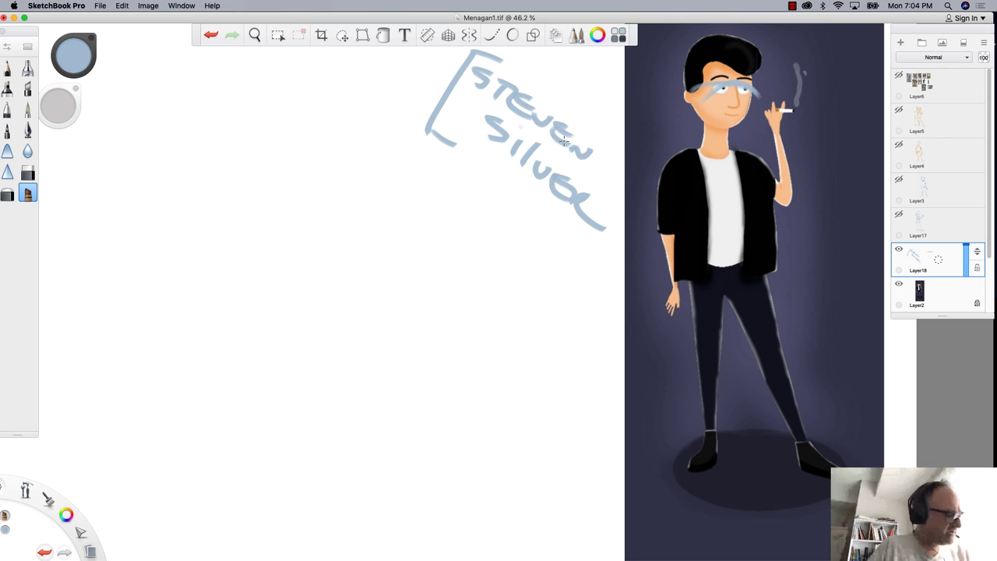
# Handwrite "SEAN GALLOWAY" below the first artist's name on the blank canvas
pyautogui.moveTo(442, 166)
pyautogui.mouseDown()
pyautogui.moveTo(420, 185)
pyautogui.moveTo(465, 205)
pyautogui.moveTo(473, 191)
pyautogui.mouseUp()
pyautogui.moveTo(454, 194); pyautogui.dragTo(467, 199)
pyautogui.moveTo(480, 204)
pyautogui.mouseDown()
pyautogui.moveTo(466, 218)
pyautogui.moveTo(484, 225)
pyautogui.mouseUp()
pyautogui.moveTo(472, 215); pyautogui.dragTo(522, 228)
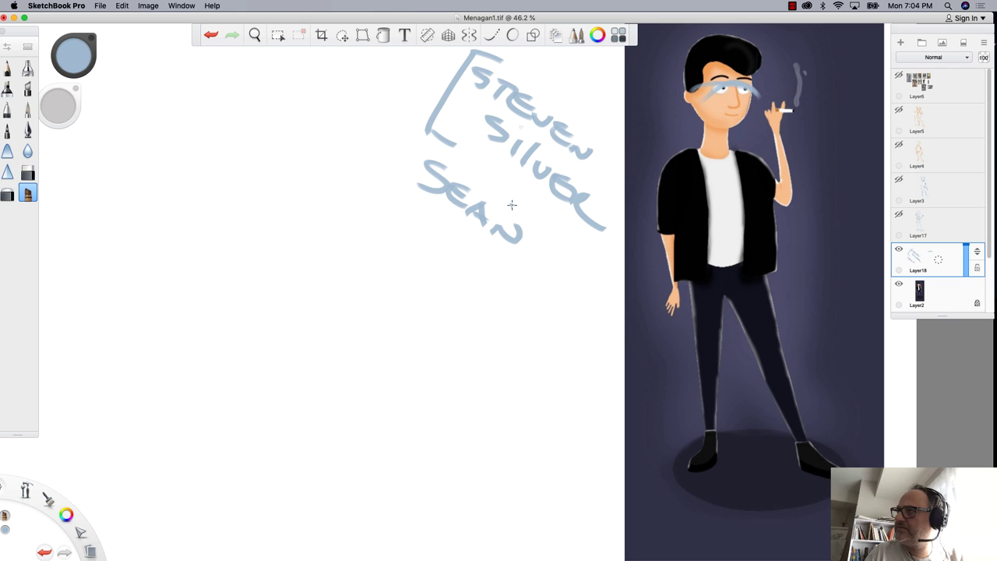
pyautogui.moveTo(411, 204); pyautogui.dragTo(419, 232)
pyautogui.moveTo(427, 246)
pyautogui.mouseDown()
pyautogui.moveTo(439, 225)
pyautogui.moveTo(456, 263)
pyautogui.mouseUp()
pyautogui.moveTo(477, 237)
pyautogui.mouseDown()
pyautogui.moveTo(482, 265)
pyautogui.moveTo(533, 290)
pyautogui.moveTo(547, 321)
pyautogui.mouseUp()
pyautogui.moveTo(560, 306)
pyautogui.mouseDown()
pyautogui.moveTo(567, 314)
pyautogui.moveTo(555, 350)
pyautogui.mouseUp()
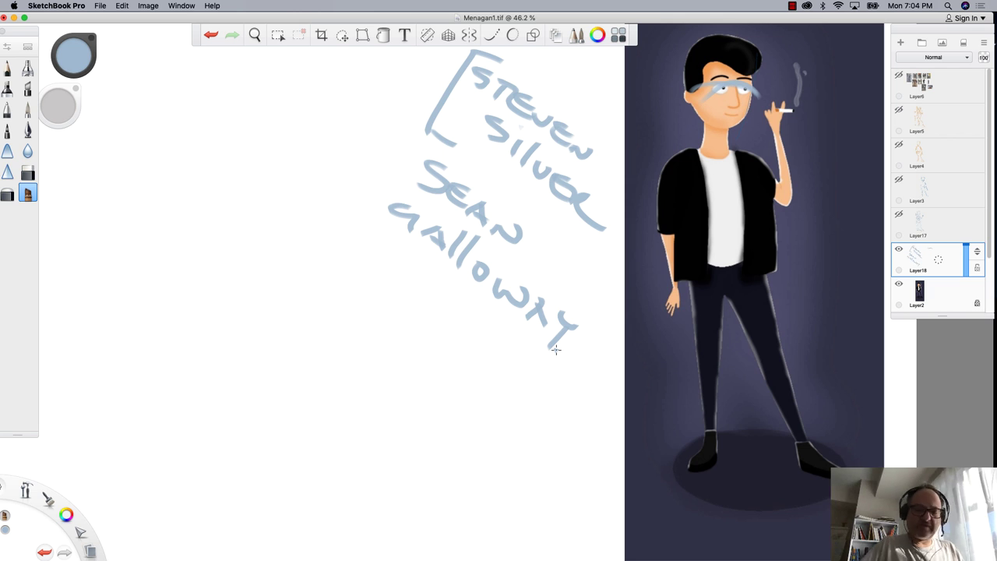
# Reduce the brush size to 8.3 and keep the current marker brush selected
pyautogui.press('[')
pyautogui.press('[')
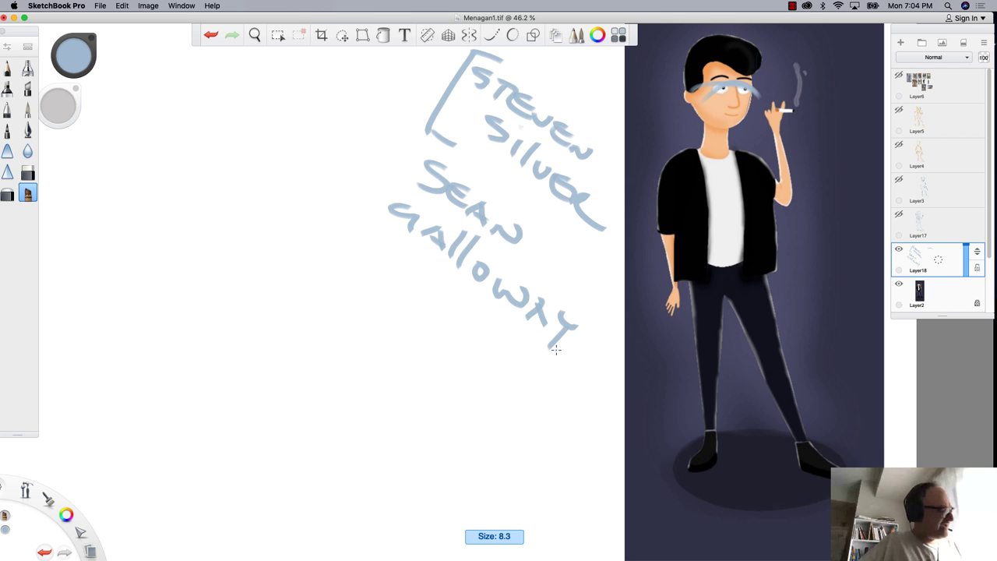
pyautogui.click(35, 197)
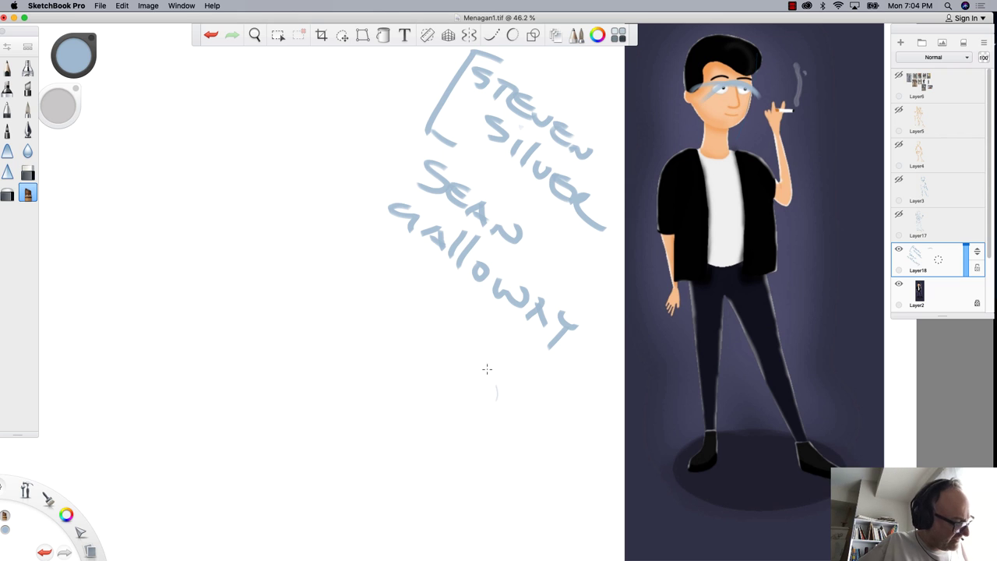
# Sketch an almond-shaped eye with a round iris and doubled lid lines on the blank canvas below the artist names
pyautogui.moveTo(363, 354)
pyautogui.mouseDown()
pyautogui.moveTo(496, 387)
pyautogui.moveTo(419, 402)
pyautogui.moveTo(378, 380)
pyautogui.mouseUp()
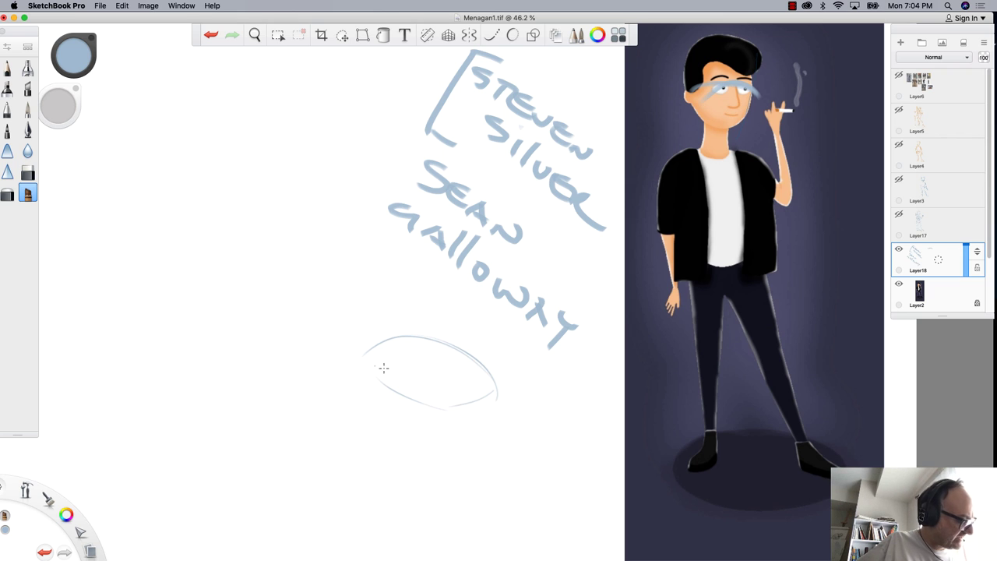
pyautogui.moveTo(455, 351); pyautogui.dragTo(440, 421)
pyautogui.moveTo(425, 345)
pyautogui.mouseDown()
pyautogui.moveTo(437, 407)
pyautogui.moveTo(473, 381)
pyautogui.mouseUp()
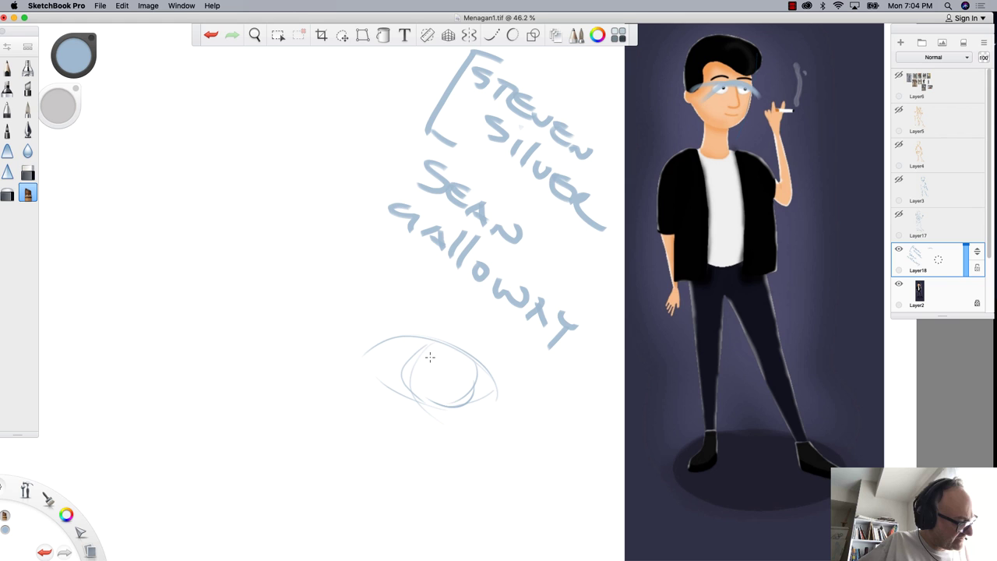
pyautogui.moveTo(369, 355)
pyautogui.mouseDown()
pyautogui.moveTo(500, 398)
pyautogui.moveTo(374, 349)
pyautogui.moveTo(460, 404)
pyautogui.moveTo(508, 386)
pyautogui.moveTo(413, 410)
pyautogui.moveTo(371, 351)
pyautogui.mouseUp()
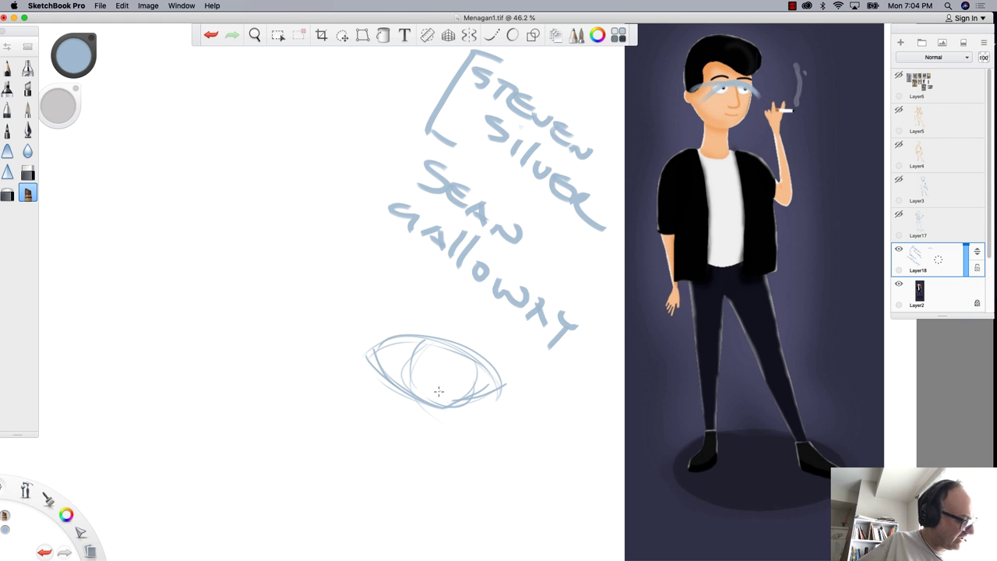
pyautogui.moveTo(508, 399)
pyautogui.mouseDown()
pyautogui.moveTo(394, 335)
pyautogui.moveTo(483, 366)
pyautogui.moveTo(371, 349)
pyautogui.mouseUp()
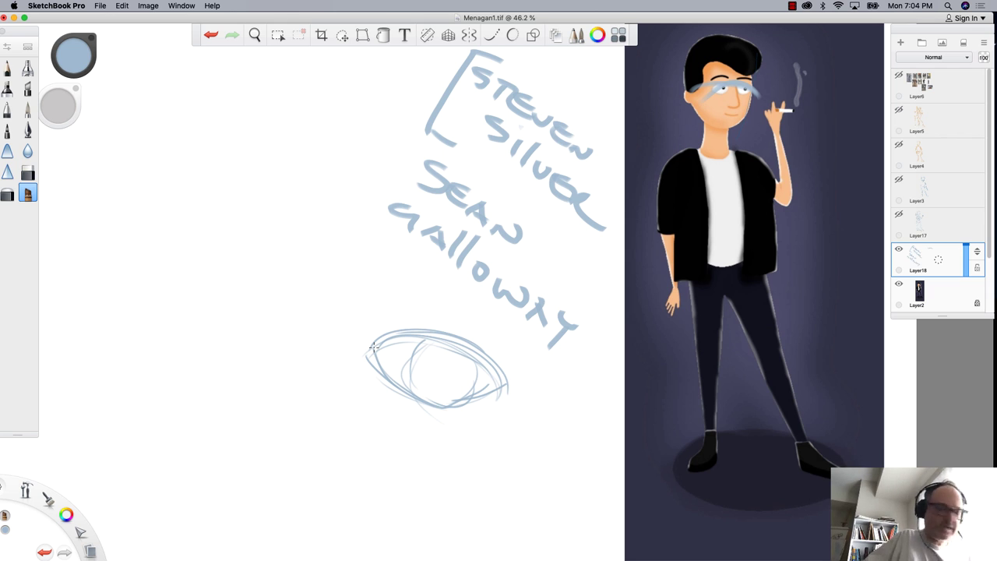
pyautogui.click(27, 90)
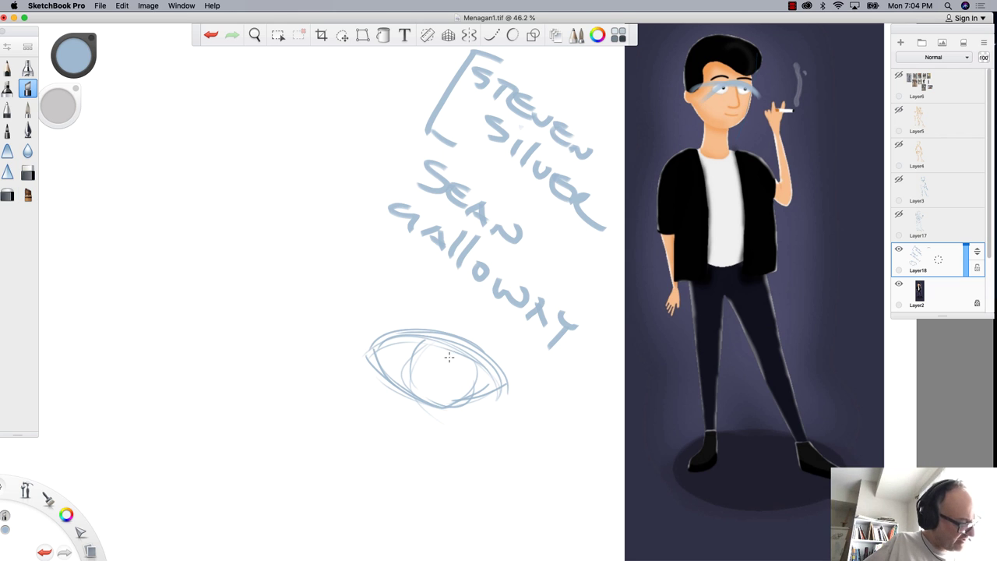
pyautogui.press(']')
pyautogui.press(']')
pyautogui.press(']')
pyautogui.press(']')
pyautogui.press(']')
pyautogui.press(']')
pyautogui.press(']')
pyautogui.press(']')
pyautogui.press(']')
pyautogui.press(']')
pyautogui.press(']')
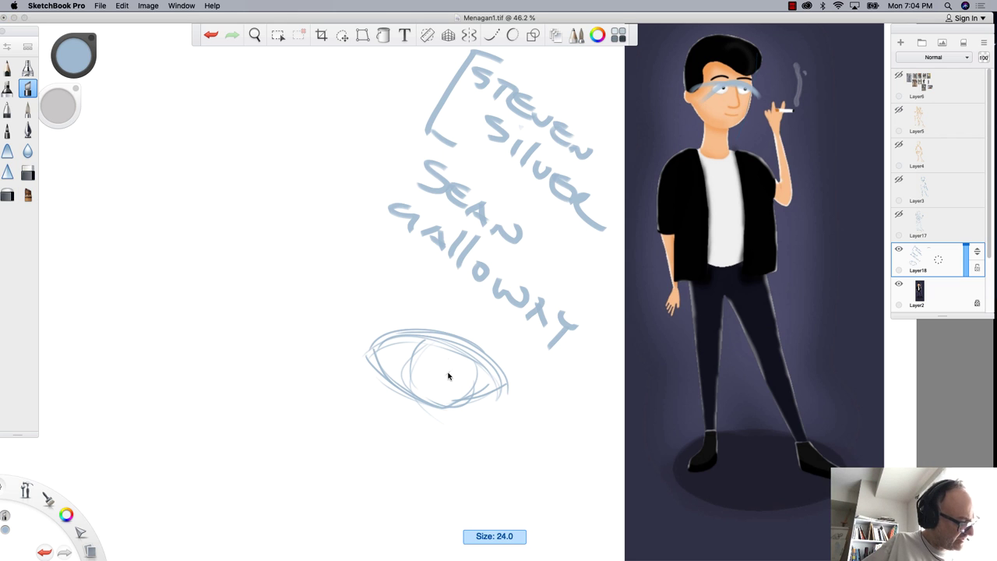
# Fill the small eye's iris with solid blue using an enlarged solid-stroke brush
pyautogui.click(28, 109)
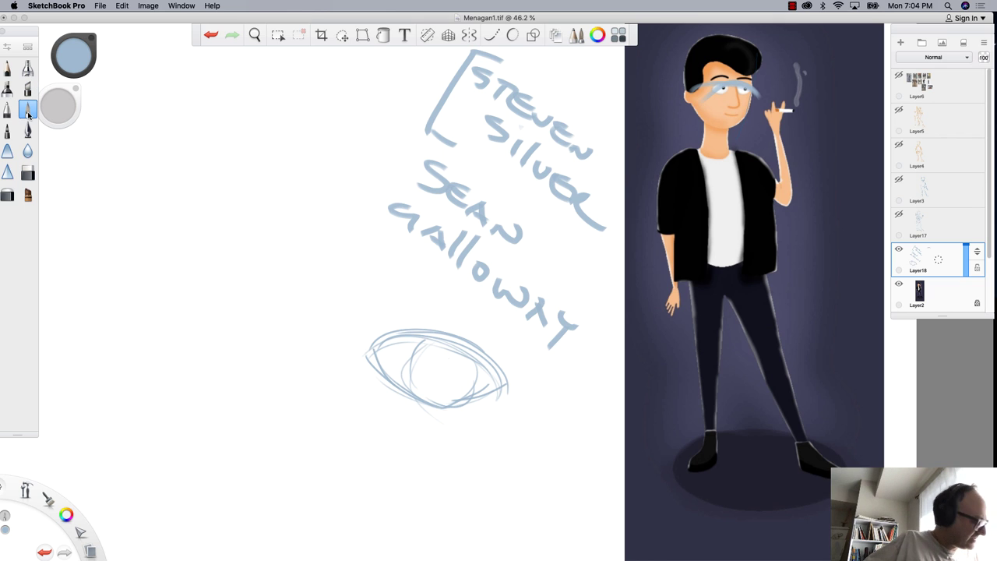
pyautogui.press(']')
pyautogui.moveTo(434, 374)
pyautogui.mouseDown()
pyautogui.moveTo(465, 365)
pyautogui.moveTo(445, 388)
pyautogui.moveTo(423, 380)
pyautogui.moveTo(469, 386)
pyautogui.moveTo(445, 389)
pyautogui.moveTo(424, 355)
pyautogui.moveTo(420, 384)
pyautogui.moveTo(428, 350)
pyautogui.moveTo(435, 401)
pyautogui.moveTo(467, 365)
pyautogui.moveTo(471, 382)
pyautogui.moveTo(454, 349)
pyautogui.moveTo(465, 362)
pyautogui.moveTo(439, 341)
pyautogui.mouseUp()
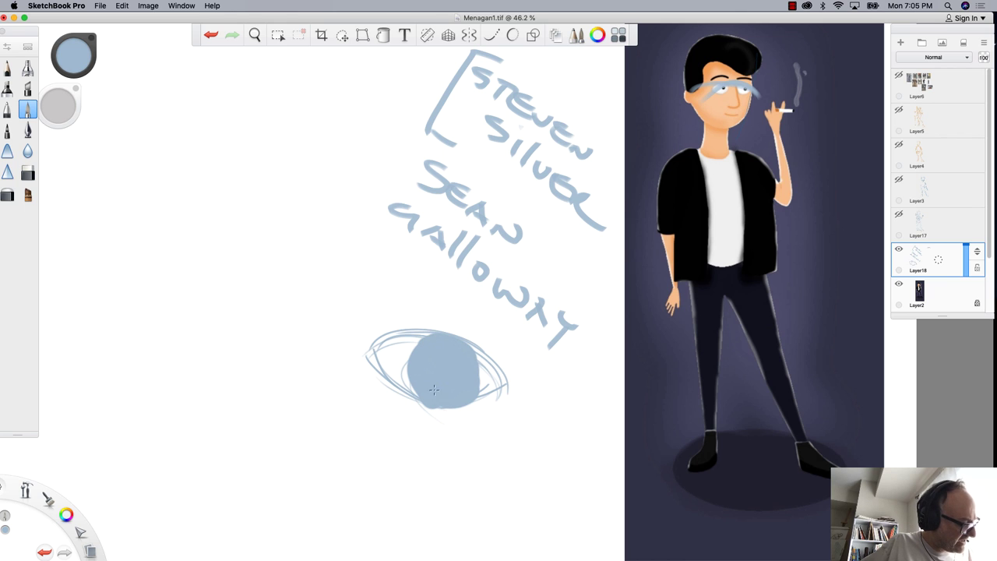
pyautogui.moveTo(433, 390)
pyautogui.mouseDown()
pyautogui.moveTo(409, 379)
pyautogui.moveTo(443, 386)
pyautogui.mouseUp()
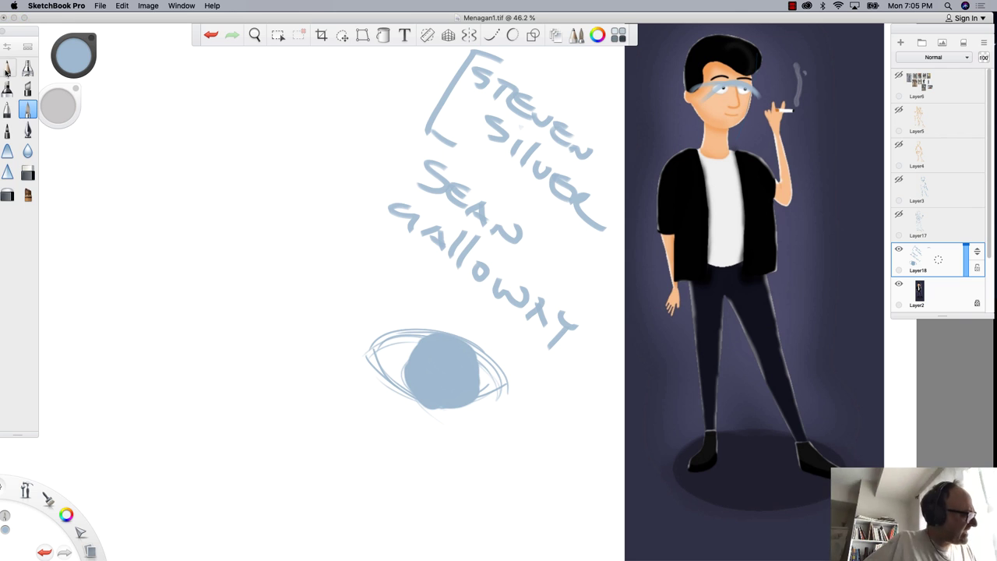
# Sketch a second, tilted almond-shaped eye with the Pencil beside the first, with layered upper lid lines and a tiny pupil
pyautogui.click(6, 71)
pyautogui.moveTo(323, 467)
pyautogui.mouseDown()
pyautogui.moveTo(159, 364)
pyautogui.moveTo(275, 389)
pyautogui.moveTo(168, 364)
pyautogui.mouseUp()
pyautogui.moveTo(342, 454)
pyautogui.mouseDown()
pyautogui.moveTo(218, 474)
pyautogui.moveTo(277, 472)
pyautogui.moveTo(239, 468)
pyautogui.moveTo(166, 390)
pyautogui.moveTo(242, 469)
pyautogui.moveTo(317, 468)
pyautogui.moveTo(281, 372)
pyautogui.mouseUp()
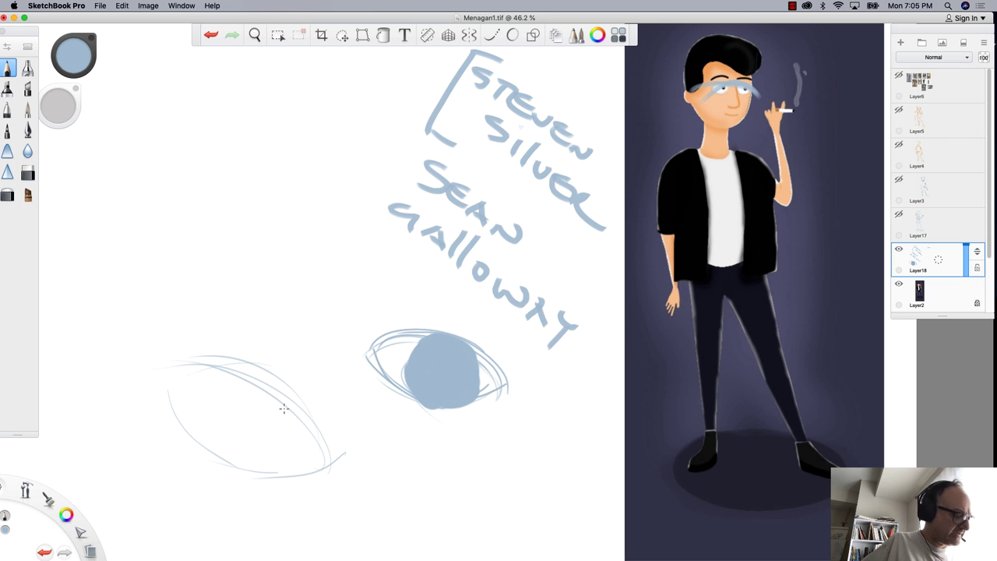
pyautogui.moveTo(257, 419)
pyautogui.mouseDown()
pyautogui.moveTo(268, 423)
pyautogui.moveTo(264, 434)
pyautogui.mouseUp()
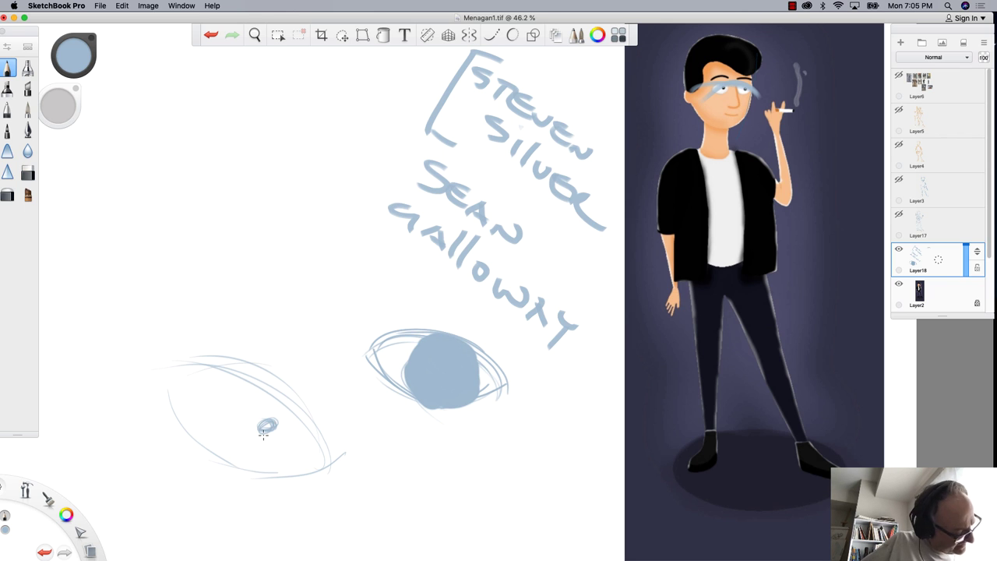
pyautogui.moveTo(340, 460)
pyautogui.mouseDown()
pyautogui.moveTo(266, 360)
pyautogui.moveTo(181, 344)
pyautogui.mouseUp()
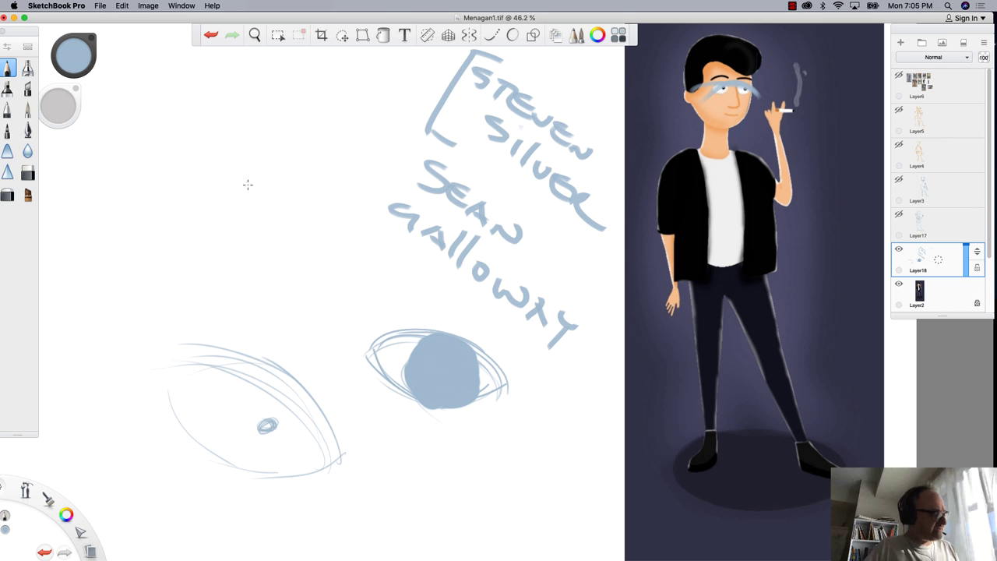
# Sketch a large horizontal almond-shaped eye above the tilted one, with layered upper lid lines and a tiny pupil
pyautogui.moveTo(334, 212)
pyautogui.mouseDown()
pyautogui.moveTo(144, 199)
pyautogui.moveTo(134, 263)
pyautogui.mouseUp()
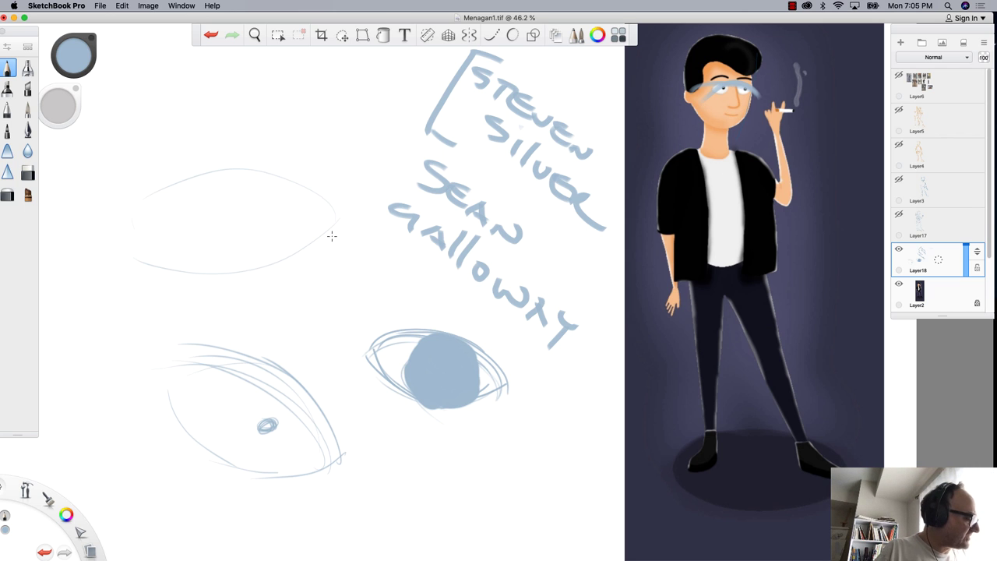
pyautogui.moveTo(338, 221); pyautogui.dragTo(173, 194)
pyautogui.moveTo(321, 195); pyautogui.dragTo(129, 209)
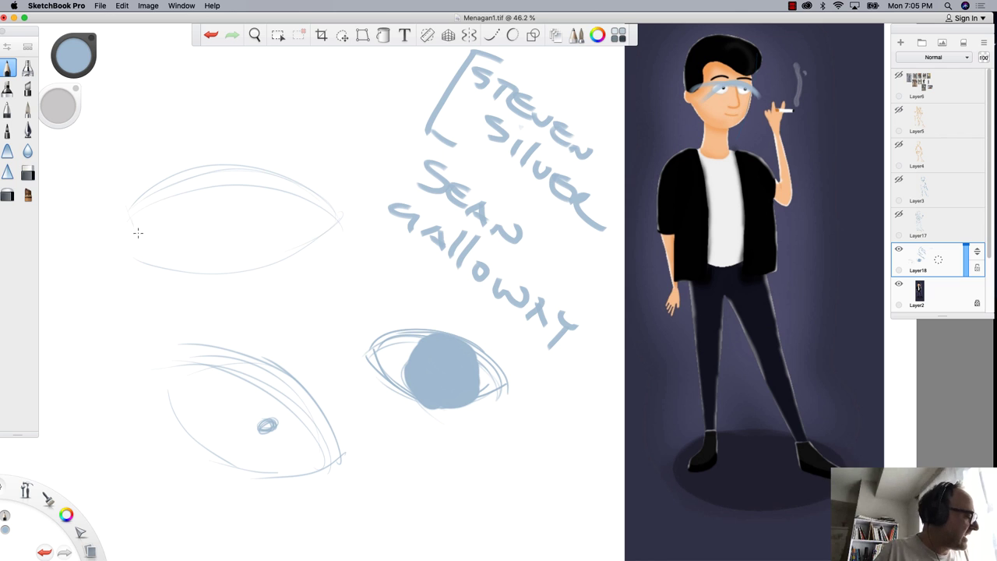
pyautogui.moveTo(224, 224); pyautogui.dragTo(229, 221)
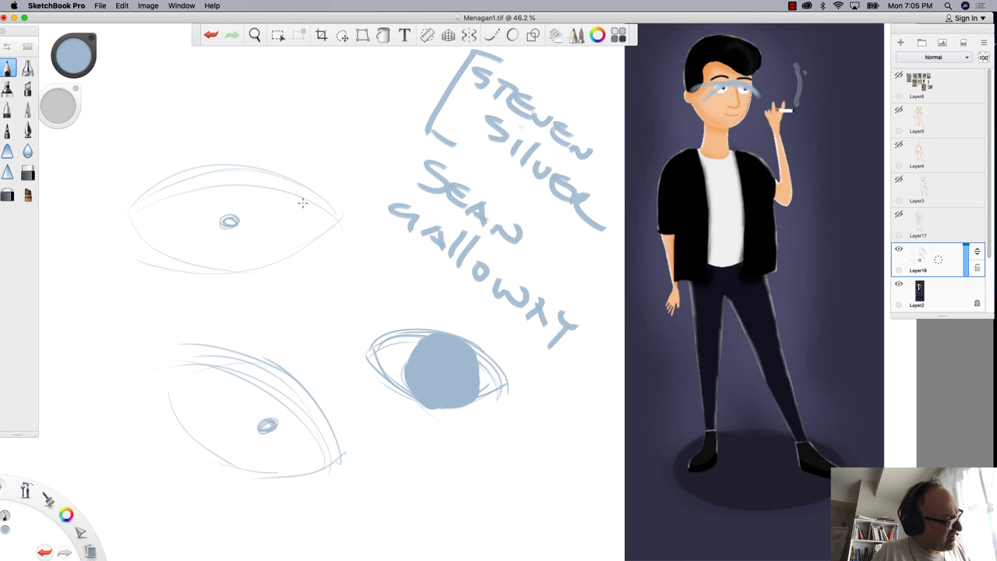
# Draw a large iris, a bigger pupil and a round highlight in the large eye, and erase most of its tiny pupil
pyautogui.moveTo(254, 203)
pyautogui.mouseDown()
pyautogui.moveTo(272, 215)
pyautogui.moveTo(252, 221)
pyautogui.mouseUp()
pyautogui.moveTo(214, 172)
pyautogui.mouseDown()
pyautogui.moveTo(205, 227)
pyautogui.moveTo(238, 270)
pyautogui.mouseUp()
pyautogui.moveTo(298, 182); pyautogui.dragTo(295, 249)
pyautogui.moveTo(261, 201)
pyautogui.mouseDown()
pyautogui.moveTo(251, 221)
pyautogui.moveTo(293, 197)
pyautogui.mouseUp()
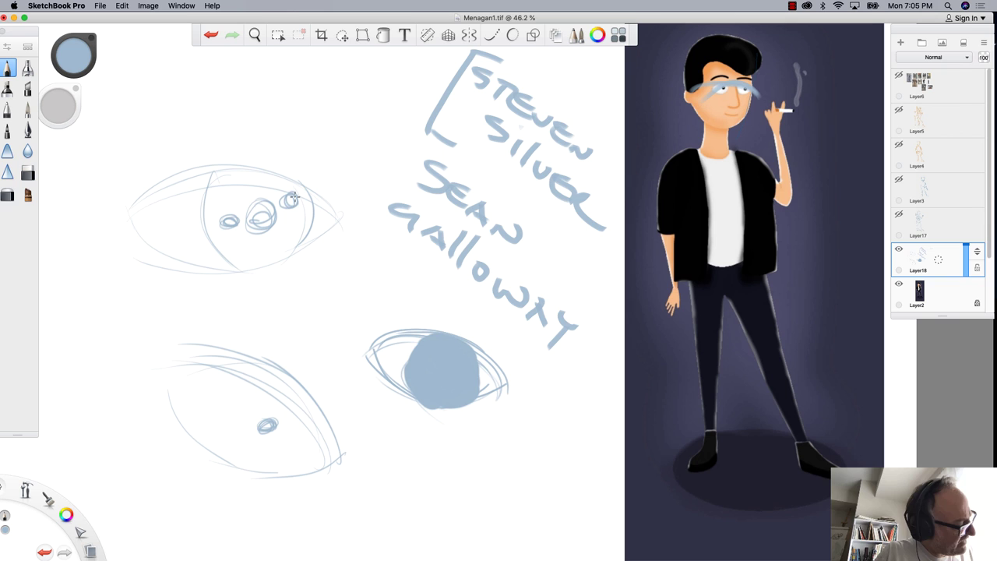
pyautogui.click(27, 172)
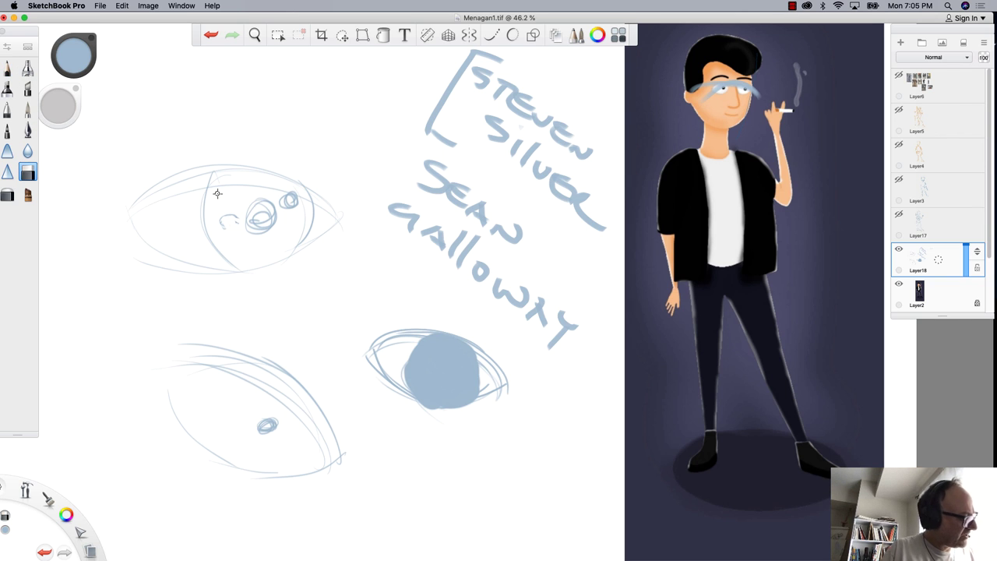
# Strengthen the large eye's upper and lower lid contours with layered Pencil strokes extending past both corners
pyautogui.click(9, 70)
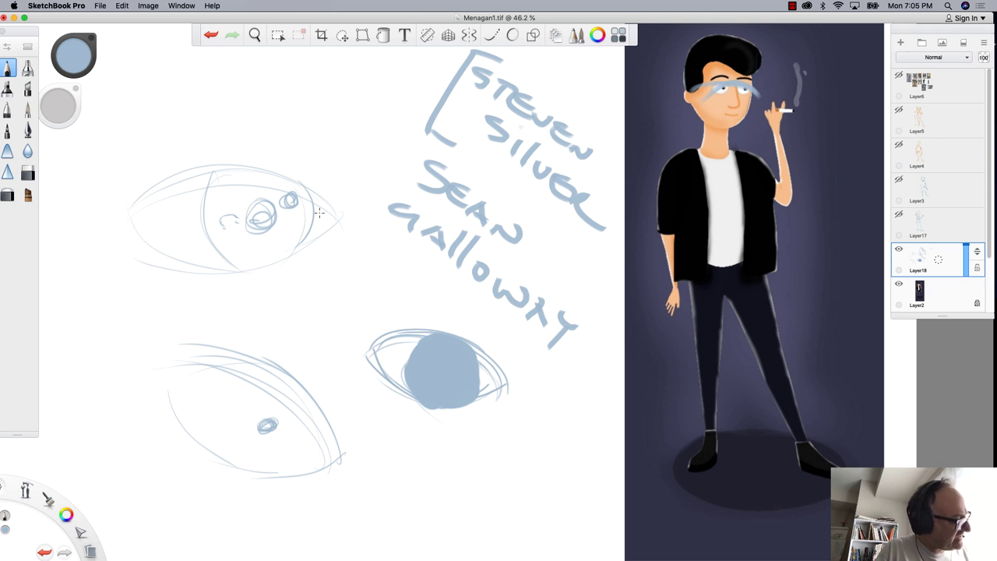
pyautogui.moveTo(228, 164)
pyautogui.mouseDown()
pyautogui.moveTo(343, 228)
pyautogui.moveTo(326, 208)
pyautogui.mouseUp()
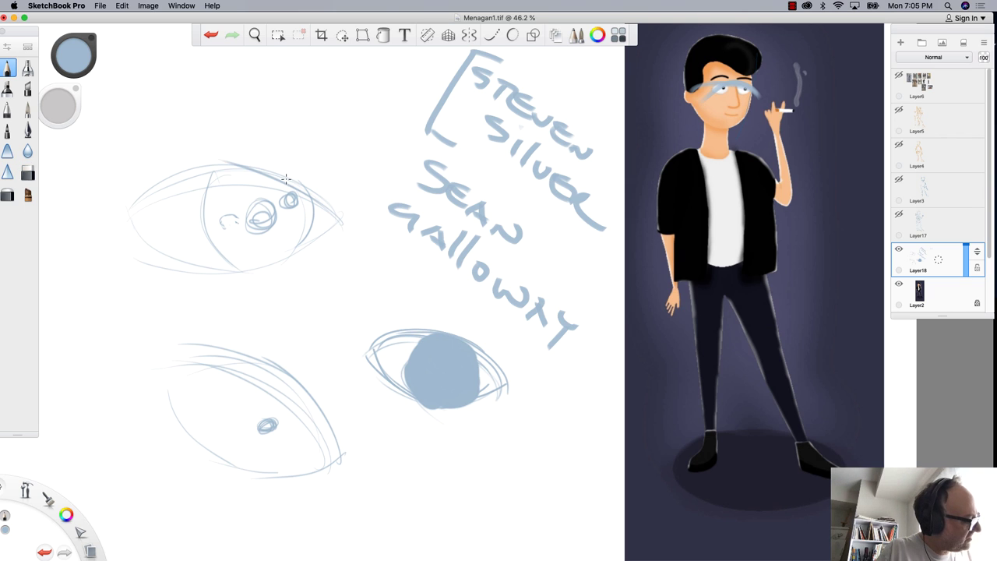
pyautogui.moveTo(282, 176); pyautogui.dragTo(179, 170)
pyautogui.moveTo(251, 160)
pyautogui.mouseDown()
pyautogui.moveTo(106, 175)
pyautogui.moveTo(234, 167)
pyautogui.moveTo(345, 219)
pyautogui.moveTo(349, 258)
pyautogui.moveTo(343, 234)
pyautogui.moveTo(319, 243)
pyautogui.moveTo(135, 209)
pyautogui.moveTo(226, 161)
pyautogui.moveTo(123, 212)
pyautogui.moveTo(184, 249)
pyautogui.moveTo(149, 210)
pyautogui.moveTo(320, 191)
pyautogui.moveTo(187, 156)
pyautogui.moveTo(138, 225)
pyautogui.mouseUp()
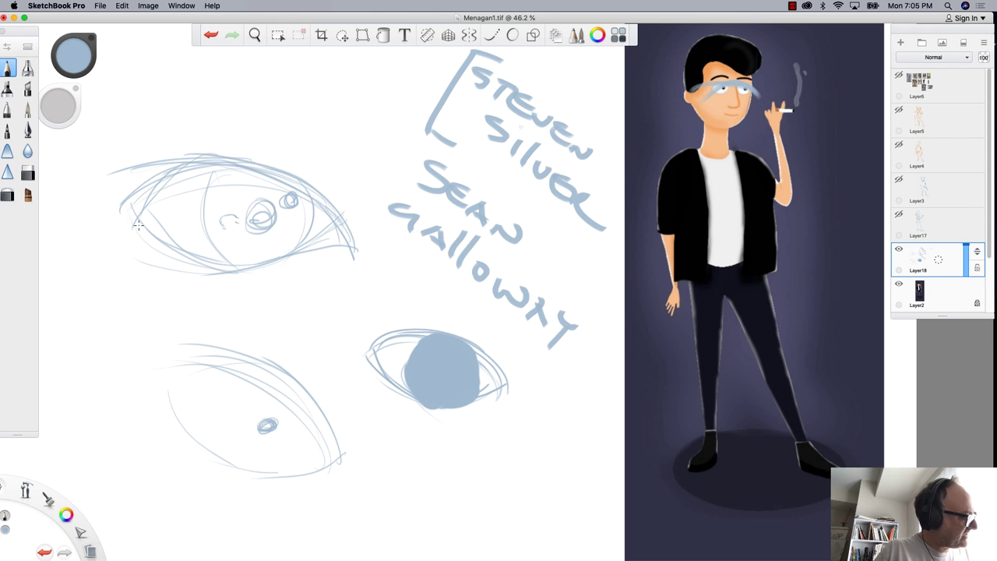
# Add lid-shadow strokes across the whites on both sides of the large eye's iris and restate the iris edge
pyautogui.moveTo(207, 208)
pyautogui.mouseDown()
pyautogui.moveTo(124, 205)
pyautogui.moveTo(209, 208)
pyautogui.mouseUp()
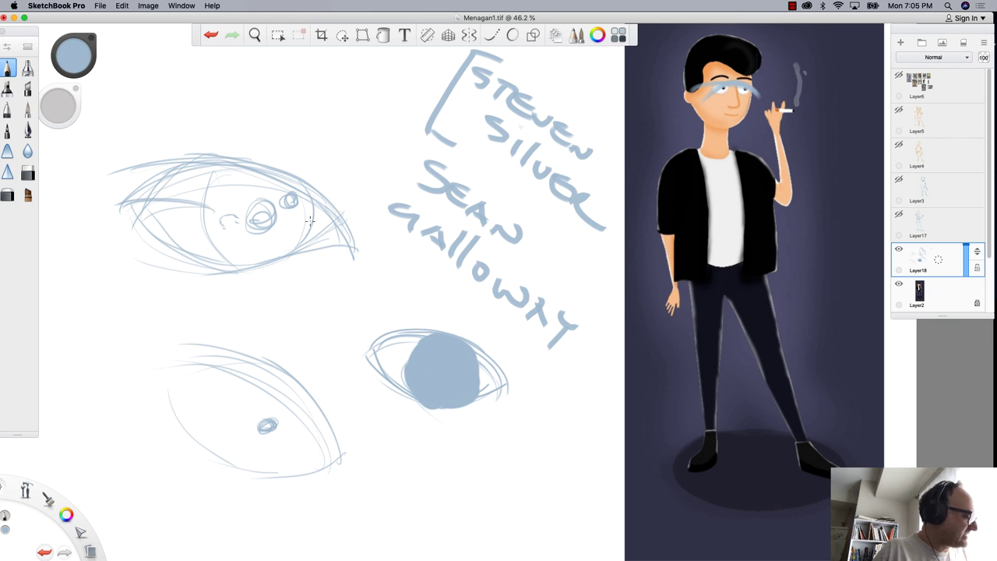
pyautogui.moveTo(310, 216); pyautogui.dragTo(344, 222)
pyautogui.moveTo(222, 208)
pyautogui.mouseDown()
pyautogui.moveTo(119, 207)
pyautogui.moveTo(213, 198)
pyautogui.moveTo(141, 197)
pyautogui.mouseUp()
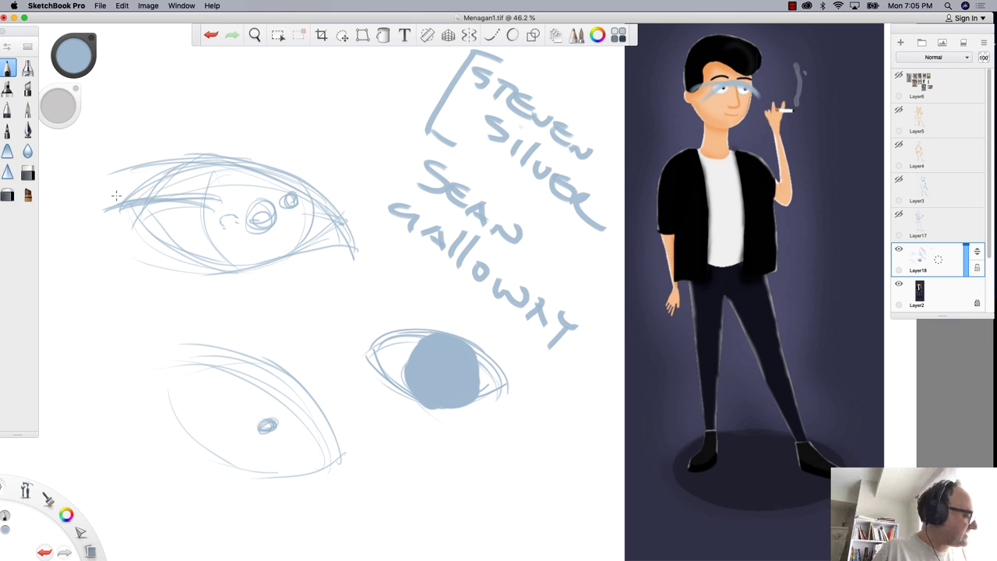
pyautogui.moveTo(212, 166); pyautogui.dragTo(243, 266)
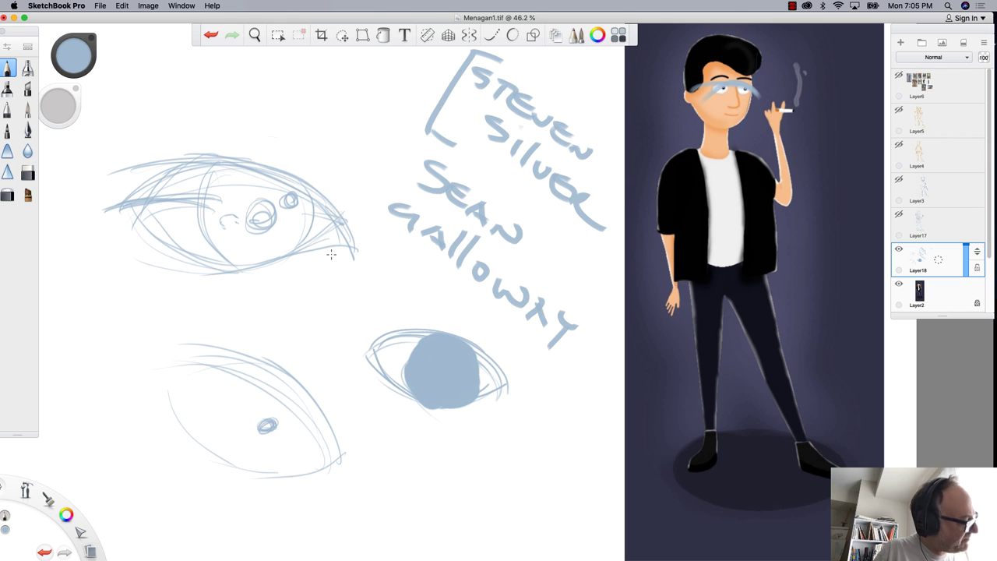
# Draw a full eyeball circle around the large eye and restate the iris outline inside it
pyautogui.moveTo(310, 153)
pyautogui.mouseDown()
pyautogui.moveTo(331, 187)
pyautogui.moveTo(249, 123)
pyautogui.mouseUp()
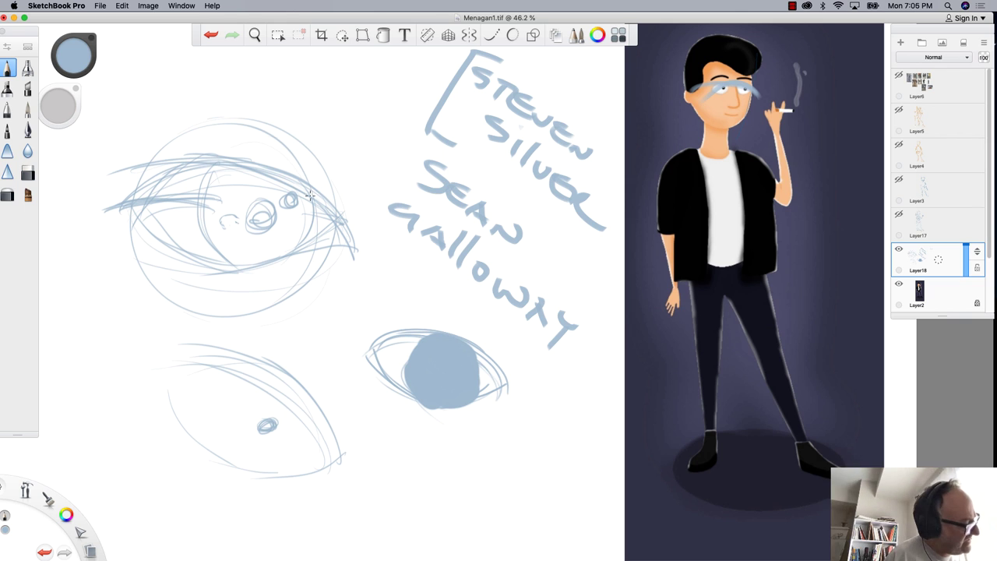
pyautogui.moveTo(249, 263)
pyautogui.mouseDown()
pyautogui.moveTo(296, 153)
pyautogui.moveTo(311, 189)
pyautogui.mouseUp()
pyautogui.moveTo(206, 191); pyautogui.dragTo(153, 198)
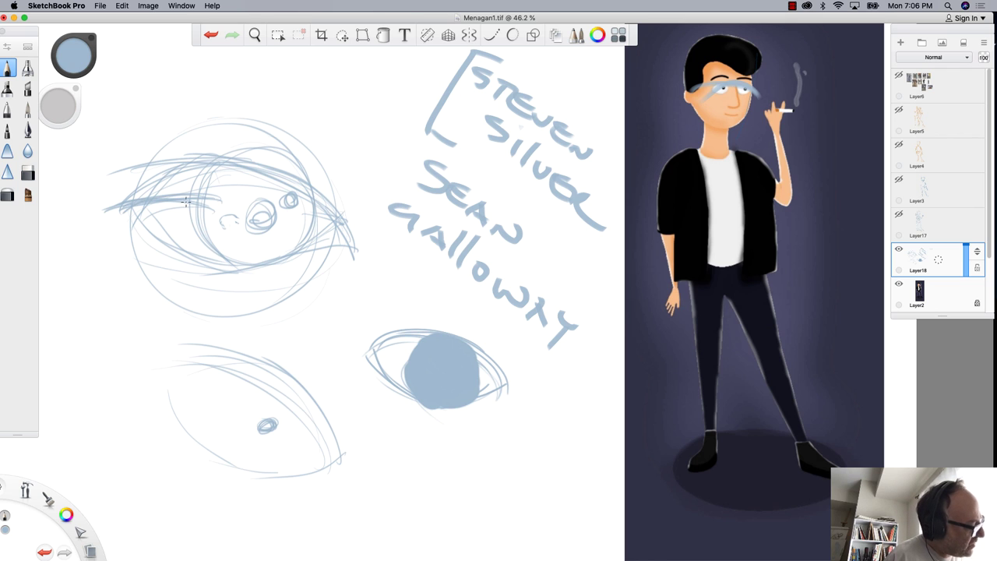
# Darken the large eye's shadow and lid lines and shape the tear duct at its inner corner
pyautogui.moveTo(316, 212); pyautogui.dragTo(355, 233)
pyautogui.moveTo(190, 194); pyautogui.dragTo(149, 207)
pyautogui.moveTo(218, 155)
pyautogui.mouseDown()
pyautogui.moveTo(121, 210)
pyautogui.moveTo(222, 152)
pyautogui.moveTo(118, 221)
pyautogui.moveTo(205, 204)
pyautogui.moveTo(122, 226)
pyautogui.moveTo(203, 269)
pyautogui.moveTo(281, 260)
pyautogui.mouseUp()
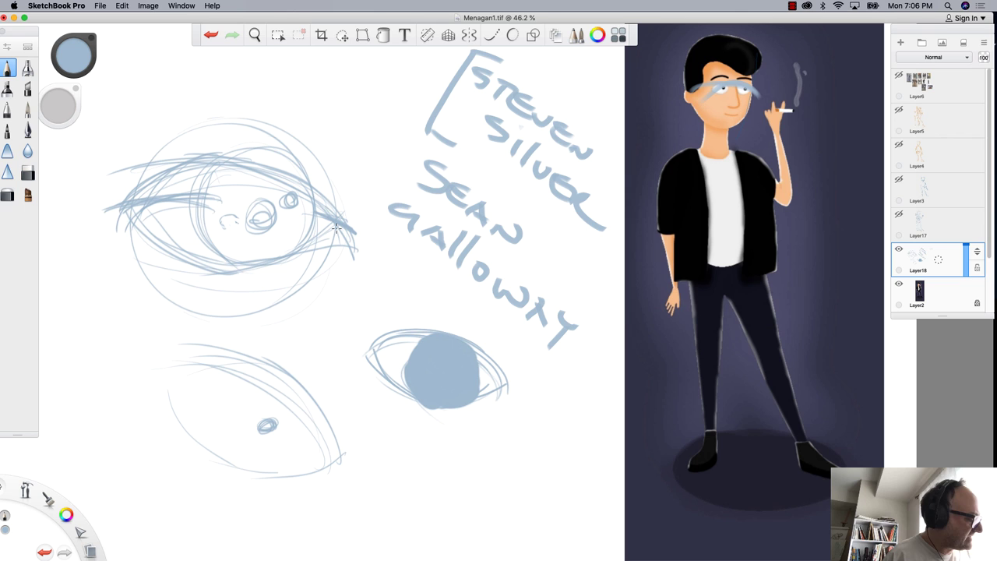
pyautogui.moveTo(347, 232)
pyautogui.mouseDown()
pyautogui.moveTo(361, 265)
pyautogui.moveTo(342, 246)
pyautogui.moveTo(313, 253)
pyautogui.moveTo(361, 256)
pyautogui.moveTo(314, 257)
pyautogui.moveTo(146, 219)
pyautogui.mouseUp()
pyautogui.moveTo(344, 215); pyautogui.dragTo(151, 170)
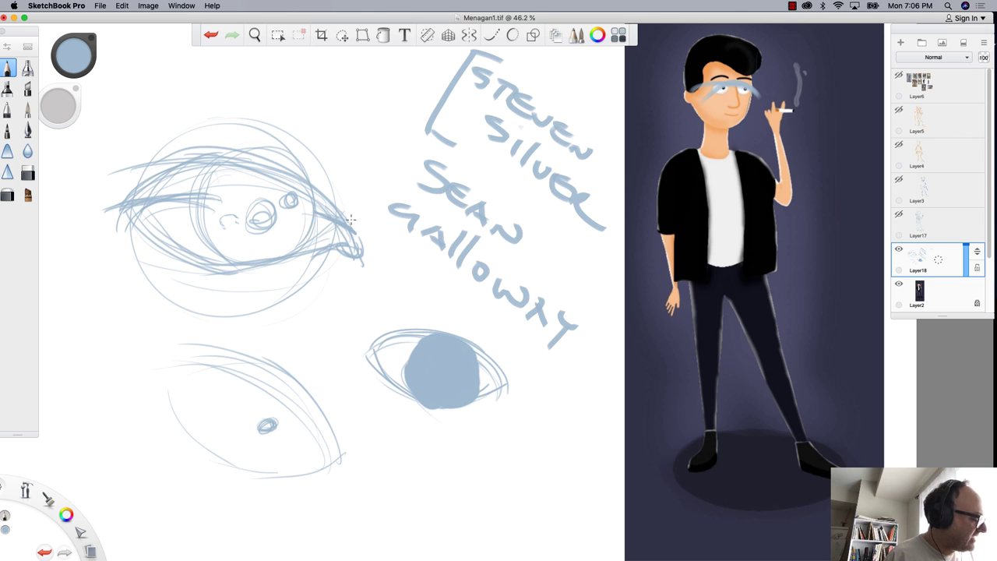
pyautogui.moveTo(358, 232); pyautogui.dragTo(147, 172)
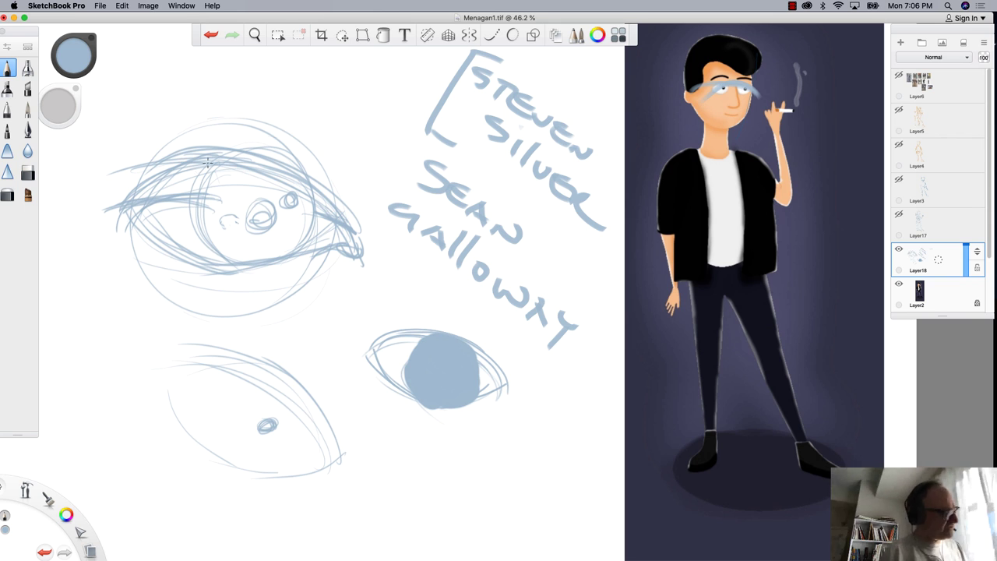
# Shade in the large eye's pupil and reinforce the lid lines and corners of the small filled eye
pyautogui.moveTo(252, 199)
pyautogui.mouseDown()
pyautogui.moveTo(268, 197)
pyautogui.moveTo(239, 223)
pyautogui.moveTo(270, 226)
pyautogui.moveTo(272, 210)
pyautogui.moveTo(248, 229)
pyautogui.mouseUp()
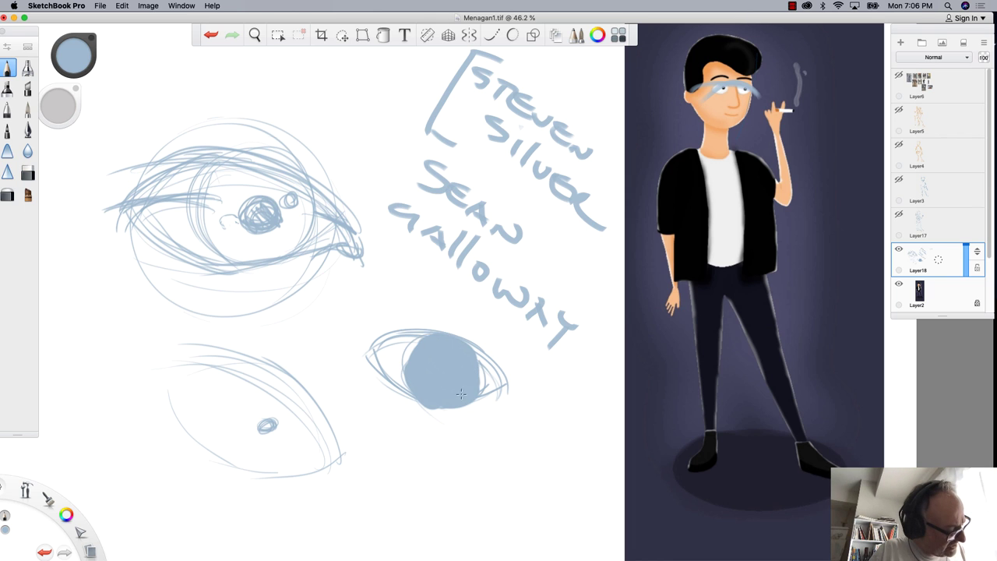
pyautogui.moveTo(502, 393)
pyautogui.mouseDown()
pyautogui.moveTo(394, 327)
pyautogui.moveTo(366, 355)
pyautogui.moveTo(508, 381)
pyautogui.moveTo(479, 398)
pyautogui.mouseUp()
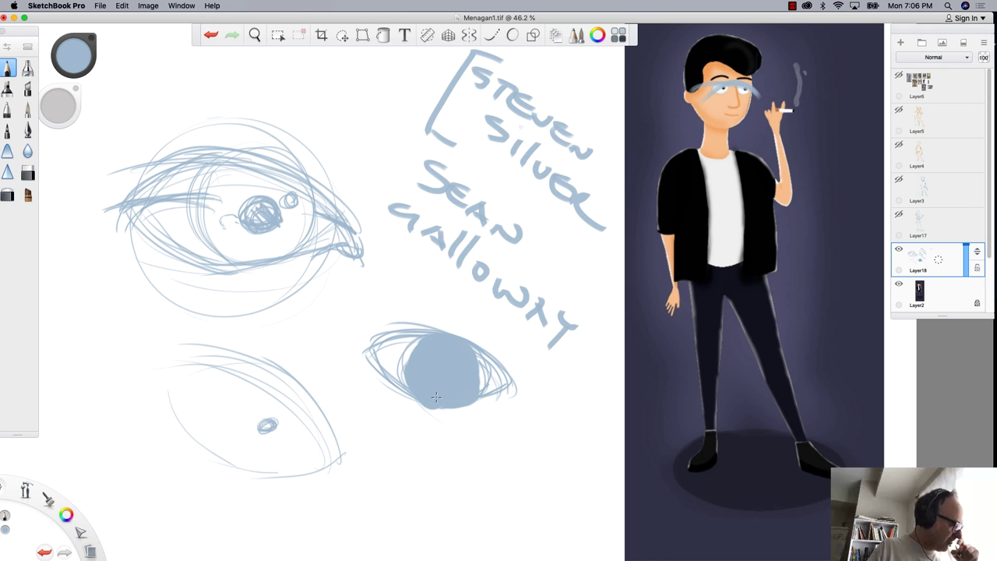
pyautogui.moveTo(273, 195)
pyautogui.mouseDown()
pyautogui.moveTo(235, 202)
pyautogui.moveTo(272, 193)
pyautogui.moveTo(284, 224)
pyautogui.moveTo(251, 196)
pyautogui.mouseUp()
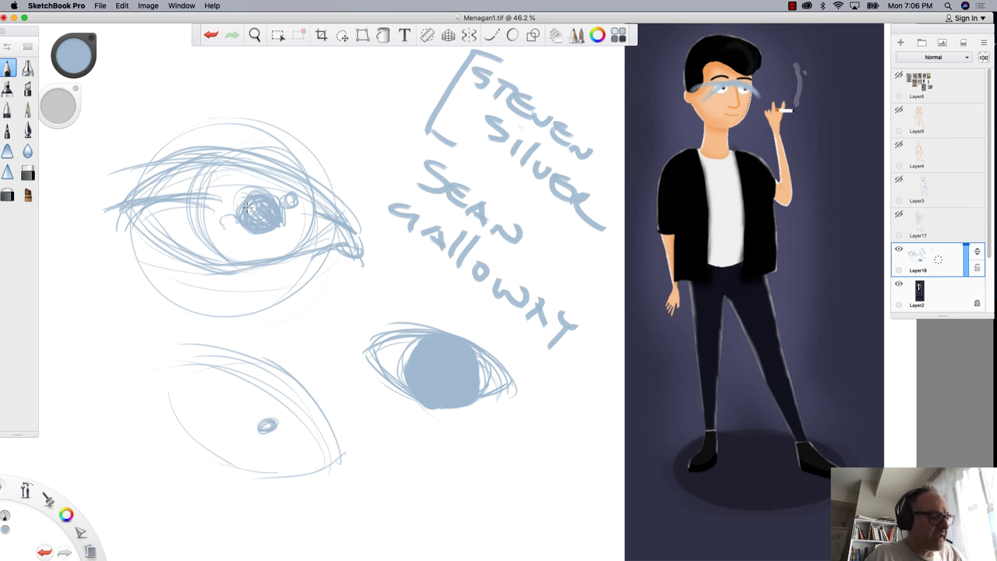
# Hide Layer18 with the eye sketches and add a new empty layer directly above it
pyautogui.press('space')
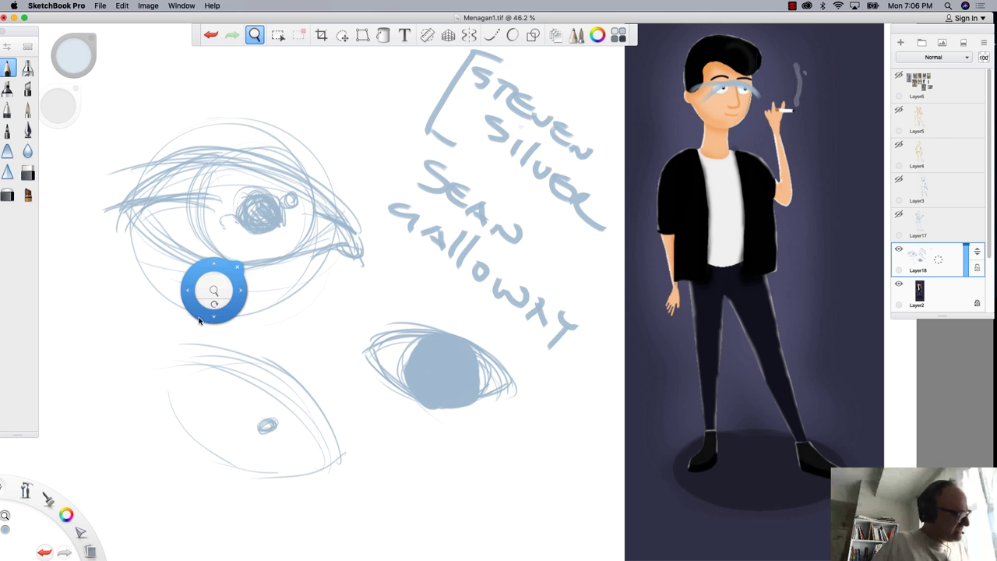
pyautogui.moveTo(213, 293)
pyautogui.mouseDown()
pyautogui.moveTo(124, 285)
pyautogui.moveTo(202, 324)
pyautogui.moveTo(492, 263)
pyautogui.moveTo(614, 278)
pyautogui.mouseUp()
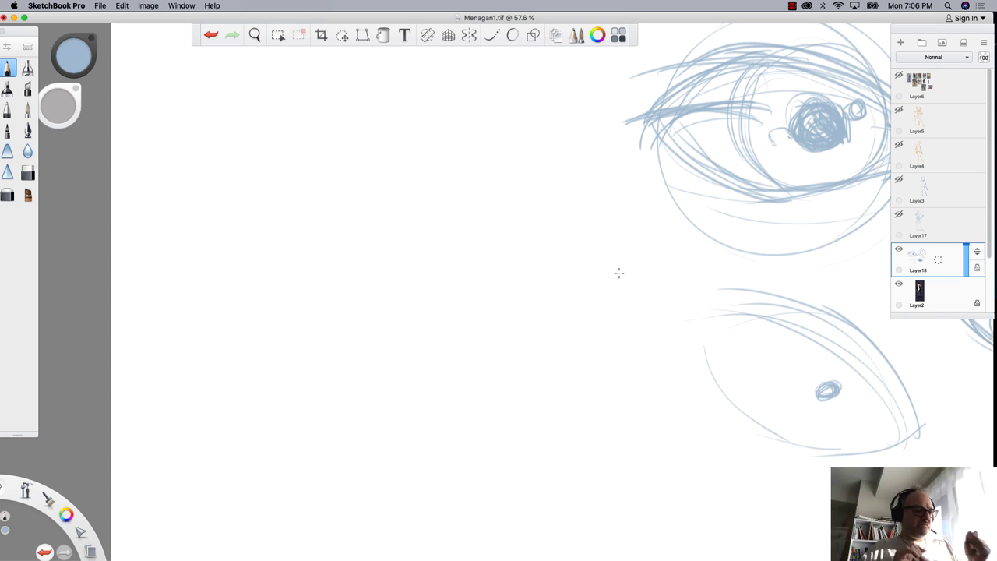
pyautogui.press('space')
pyautogui.moveTo(494, 257)
pyautogui.mouseDown()
pyautogui.moveTo(263, 363)
pyautogui.moveTo(57, 433)
pyautogui.moveTo(69, 424)
pyautogui.mouseUp()
pyautogui.moveTo(340, 387)
pyautogui.mouseDown()
pyautogui.moveTo(238, 367)
pyautogui.moveTo(281, 382)
pyautogui.moveTo(273, 361)
pyautogui.mouseUp()
pyautogui.click(898, 248)
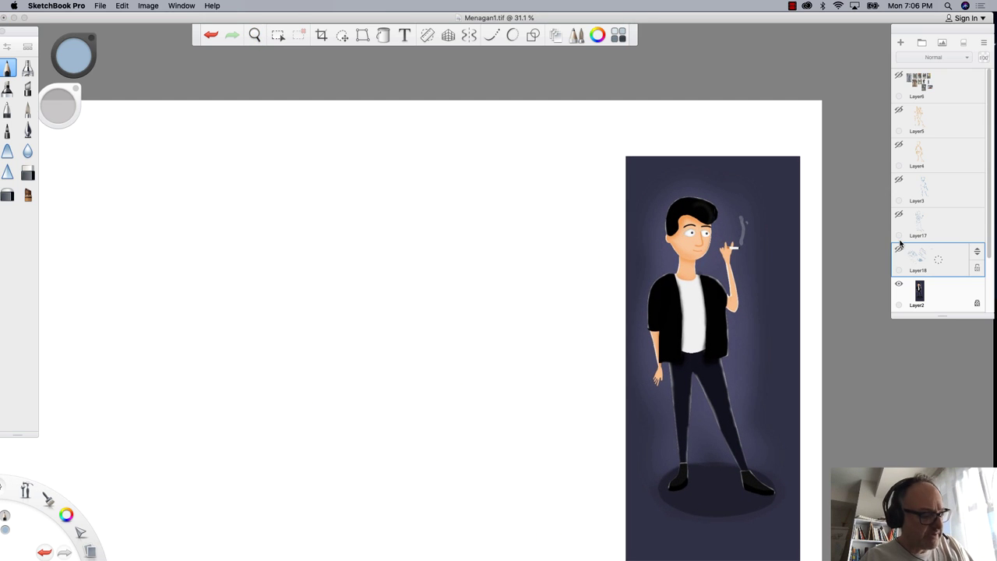
pyautogui.click(900, 42)
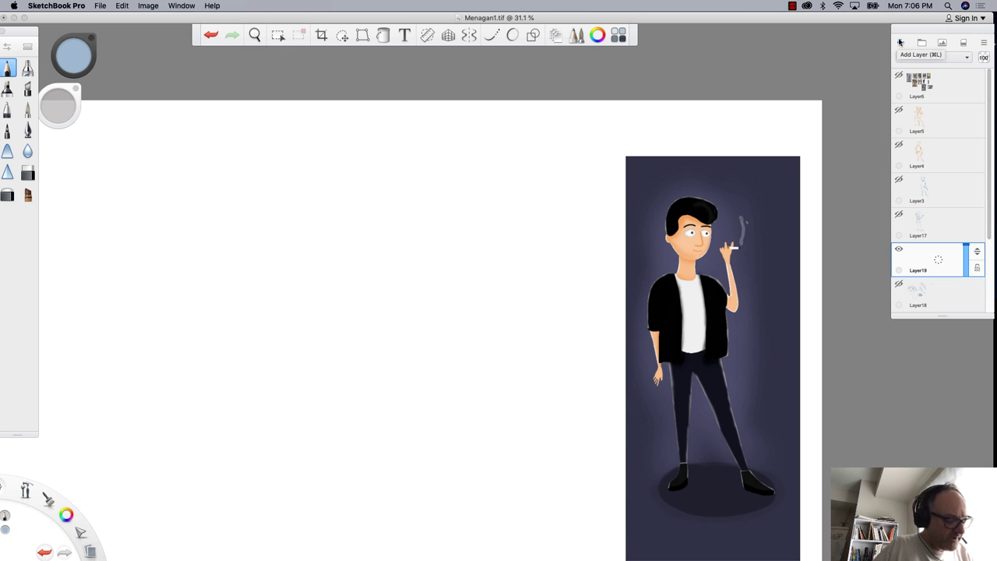
# Sketch an oval cranium with curved brow and cheekbone guidelines on the blank canvas beside the character
pyautogui.click(254, 35)
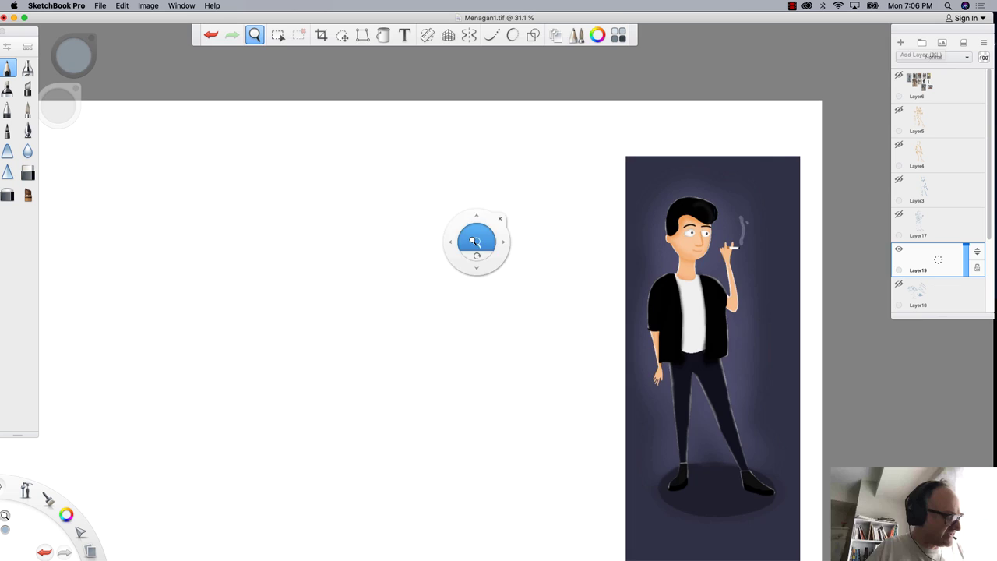
pyautogui.moveTo(478, 242)
pyautogui.mouseDown()
pyautogui.moveTo(547, 289)
pyautogui.moveTo(218, 340)
pyautogui.moveTo(260, 318)
pyautogui.mouseUp()
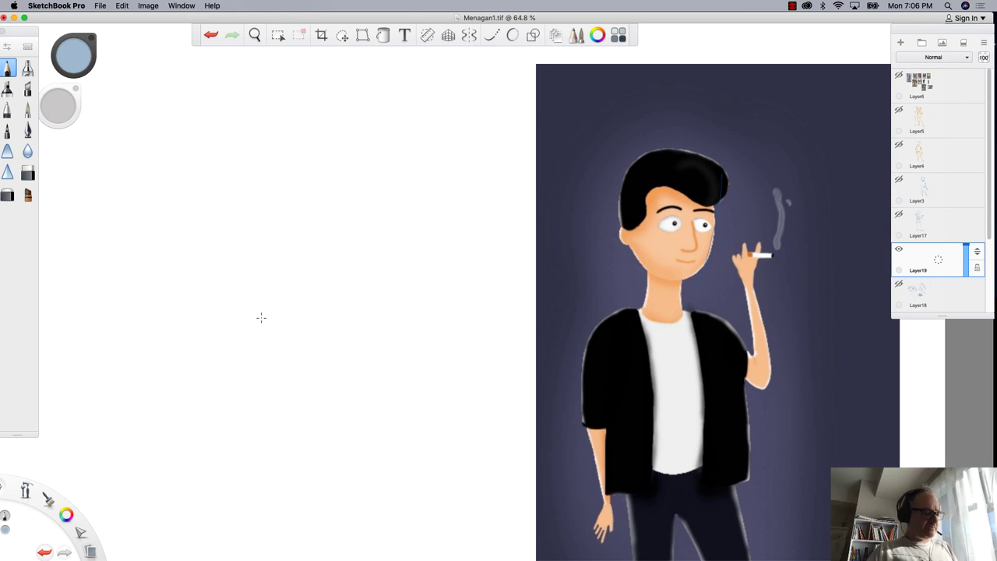
pyautogui.moveTo(388, 149); pyautogui.dragTo(408, 260)
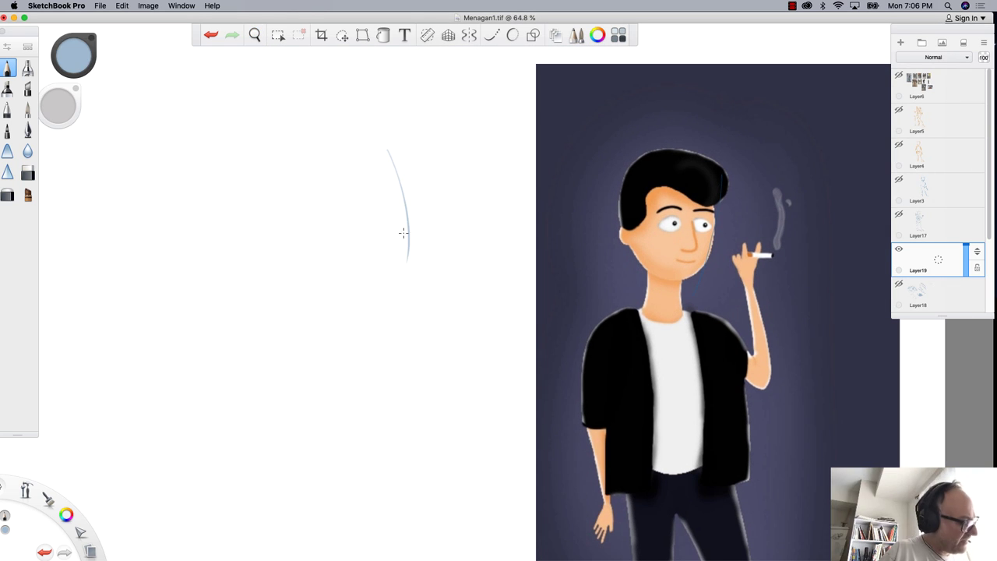
pyautogui.moveTo(341, 153)
pyautogui.mouseDown()
pyautogui.moveTo(385, 140)
pyautogui.moveTo(450, 189)
pyautogui.mouseUp()
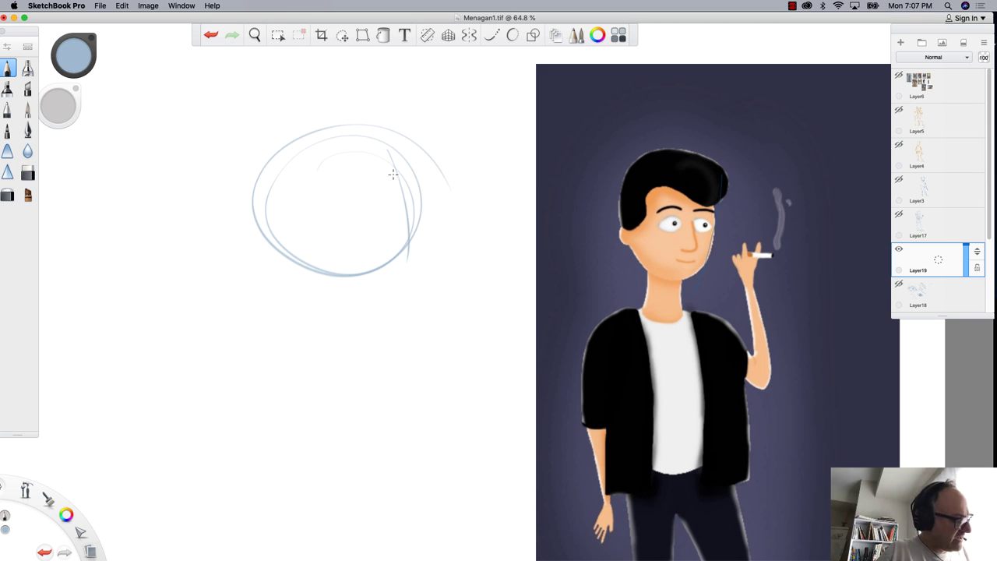
pyautogui.moveTo(437, 249); pyautogui.dragTo(283, 235)
pyautogui.moveTo(394, 220); pyautogui.dragTo(299, 231)
pyautogui.moveTo(433, 265)
pyautogui.mouseDown()
pyautogui.moveTo(345, 289)
pyautogui.moveTo(271, 289)
pyautogui.mouseUp()
# Add the curved facial centre line, the tapering jaw sides and a flat chin line beneath the cranium oval
pyautogui.moveTo(364, 159)
pyautogui.mouseDown()
pyautogui.moveTo(383, 394)
pyautogui.moveTo(371, 386)
pyautogui.mouseUp()
pyautogui.moveTo(441, 237)
pyautogui.mouseDown()
pyautogui.moveTo(430, 331)
pyautogui.moveTo(411, 381)
pyautogui.moveTo(306, 383)
pyautogui.mouseUp()
pyautogui.moveTo(259, 270); pyautogui.dragTo(326, 385)
pyautogui.moveTo(288, 333); pyautogui.dragTo(271, 272)
pyautogui.moveTo(262, 168); pyautogui.dragTo(251, 282)
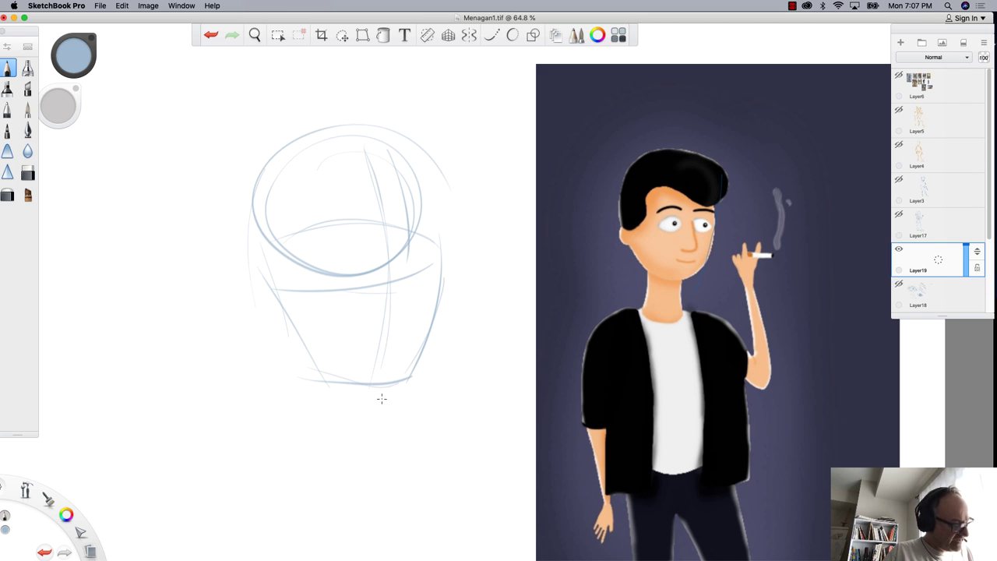
# Draw the neck as a column below the jaw, closed by a rounded base
pyautogui.moveTo(382, 378); pyautogui.dragTo(366, 504)
pyautogui.moveTo(268, 293); pyautogui.dragTo(295, 503)
pyautogui.moveTo(367, 487); pyautogui.dragTo(282, 470)
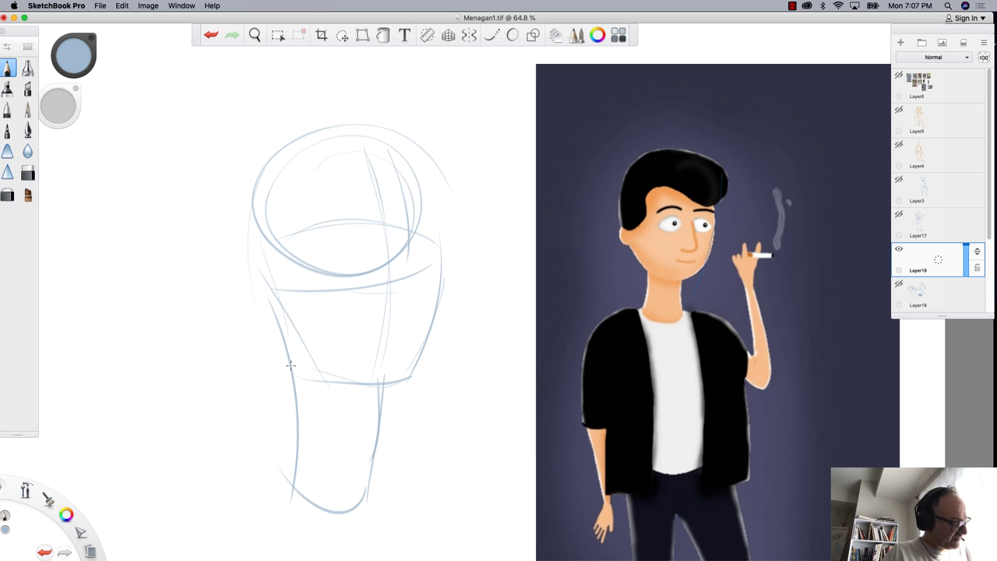
# Slope the shoulder lines out from both sides of the neck and wrap a tilted collar ellipse around it
pyautogui.moveTo(381, 435)
pyautogui.mouseDown()
pyautogui.moveTo(467, 479)
pyautogui.moveTo(378, 440)
pyautogui.mouseUp()
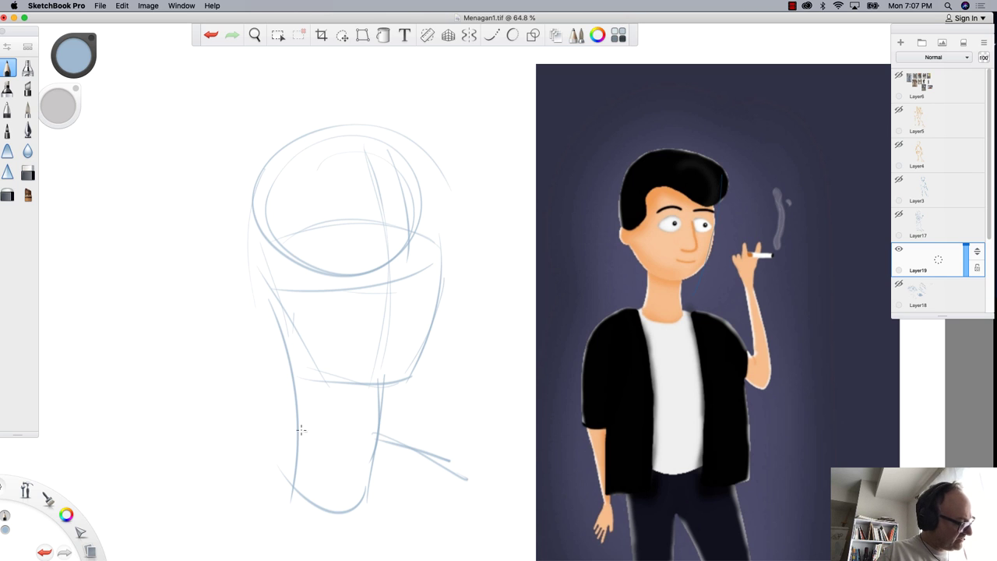
pyautogui.moveTo(307, 431); pyautogui.dragTo(201, 430)
pyautogui.moveTo(288, 396)
pyautogui.mouseDown()
pyautogui.moveTo(201, 446)
pyautogui.moveTo(140, 443)
pyautogui.mouseUp()
pyautogui.moveTo(374, 425); pyautogui.dragTo(483, 485)
pyautogui.moveTo(381, 423); pyautogui.dragTo(458, 471)
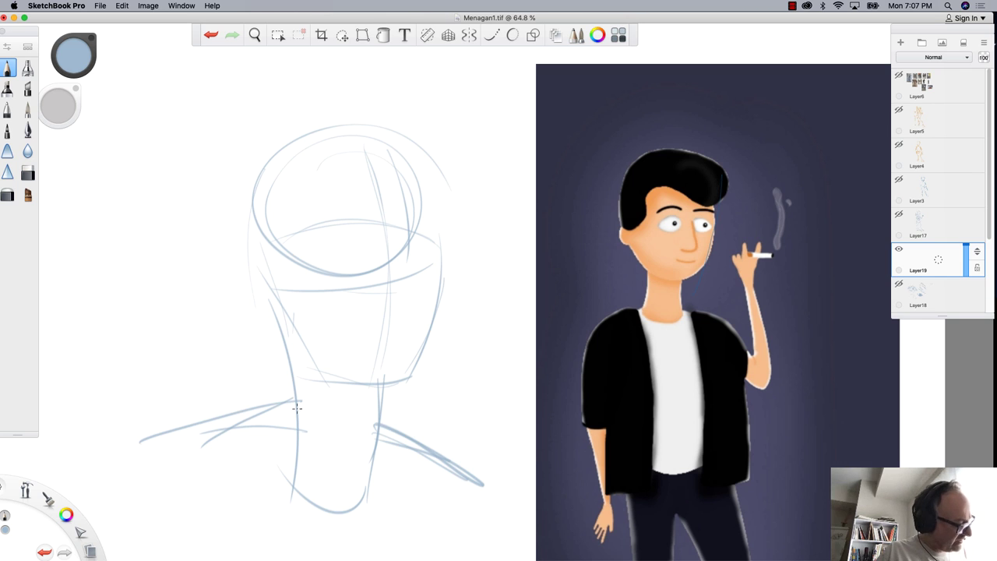
pyautogui.moveTo(299, 401)
pyautogui.mouseDown()
pyautogui.moveTo(193, 439)
pyautogui.moveTo(372, 467)
pyautogui.mouseUp()
pyautogui.moveTo(391, 427)
pyautogui.mouseDown()
pyautogui.moveTo(290, 386)
pyautogui.moveTo(390, 405)
pyautogui.moveTo(287, 409)
pyautogui.moveTo(314, 379)
pyautogui.mouseUp()
# Restate the sketched head's outer contour along both sides and around the jaw down to the neck
pyautogui.moveTo(268, 243); pyautogui.dragTo(277, 312)
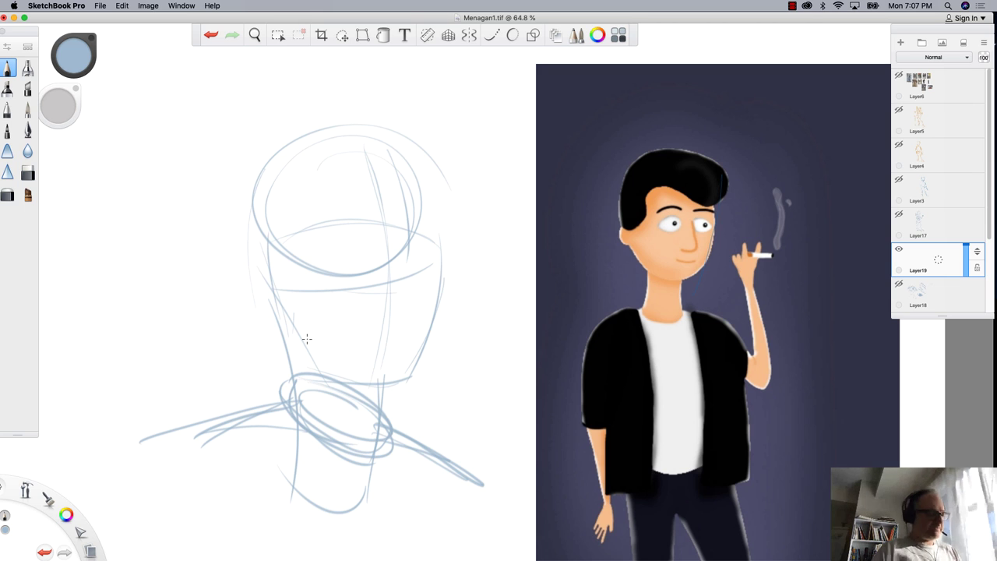
pyautogui.moveTo(450, 189); pyautogui.dragTo(440, 310)
pyautogui.moveTo(451, 187); pyautogui.dragTo(450, 327)
pyautogui.moveTo(455, 277); pyautogui.dragTo(406, 399)
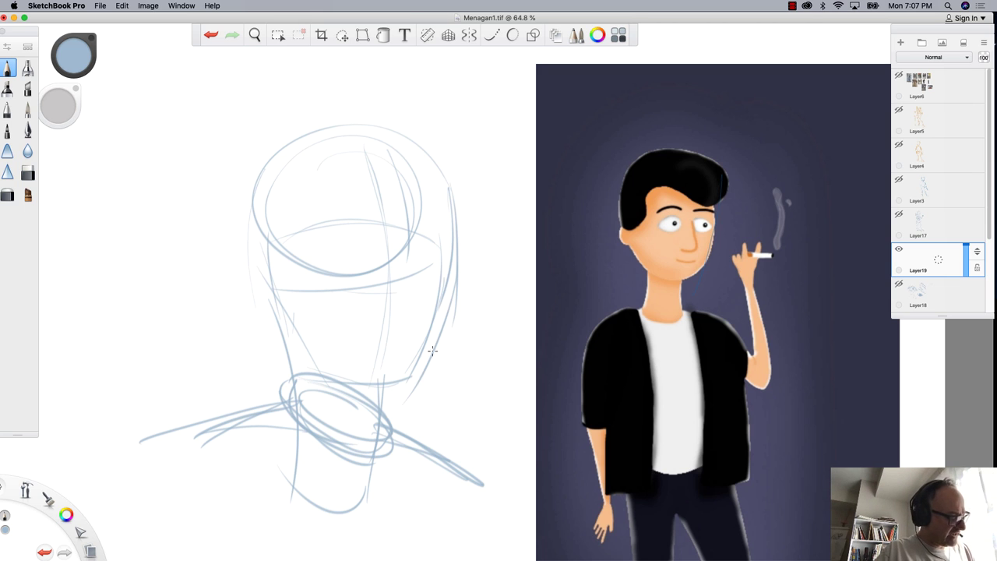
pyautogui.moveTo(446, 335)
pyautogui.mouseDown()
pyautogui.moveTo(340, 363)
pyautogui.moveTo(310, 353)
pyautogui.mouseUp()
pyautogui.moveTo(332, 377); pyautogui.dragTo(248, 269)
pyautogui.moveTo(388, 413); pyautogui.dragTo(377, 450)
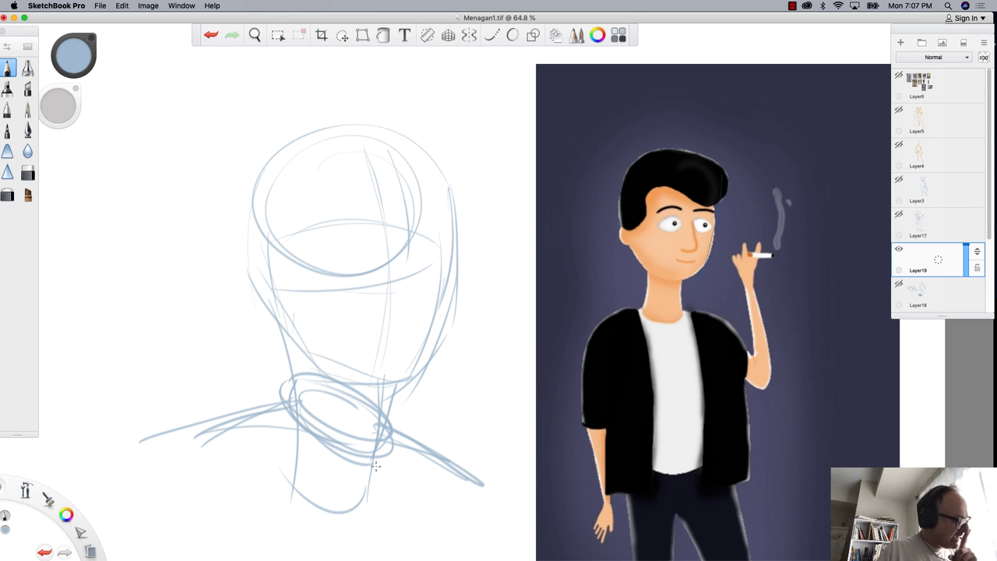
# Strengthen the curved brow ridge across the sketched head and mark the temple planes at both ends
pyautogui.moveTo(416, 218); pyautogui.dragTo(293, 239)
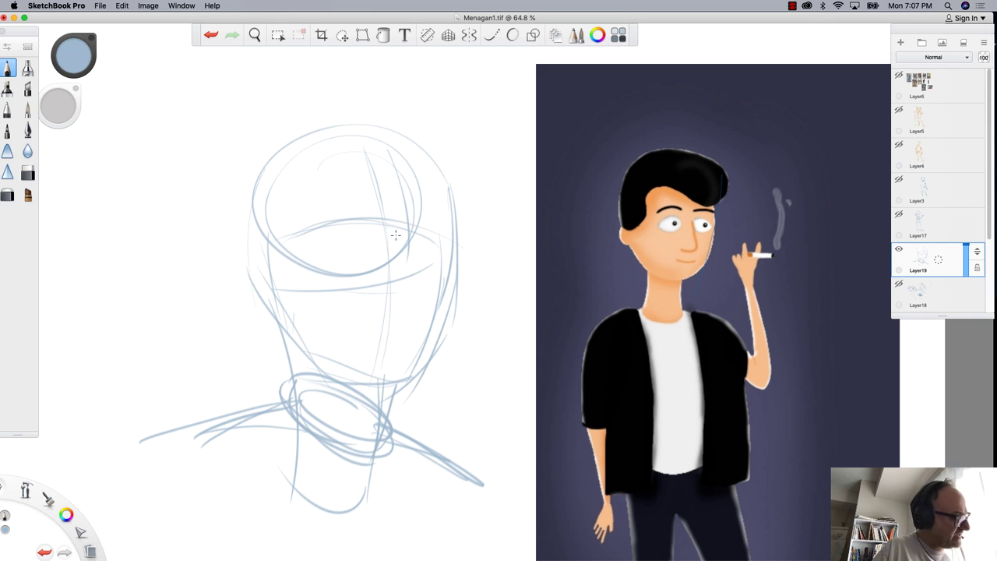
pyautogui.moveTo(446, 221); pyautogui.dragTo(274, 246)
pyautogui.moveTo(438, 178); pyautogui.dragTo(425, 247)
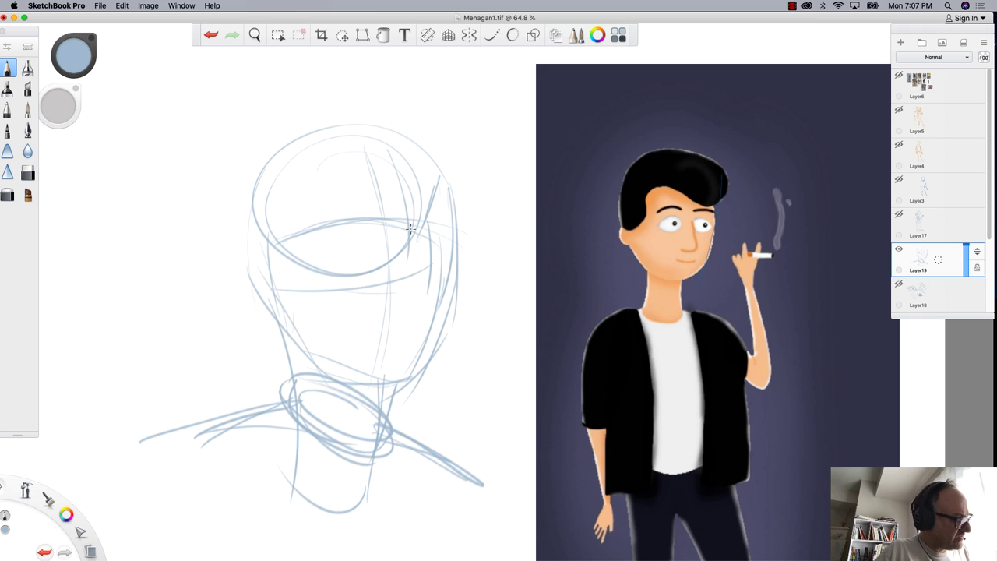
pyautogui.moveTo(315, 218)
pyautogui.mouseDown()
pyautogui.moveTo(401, 219)
pyautogui.moveTo(311, 225)
pyautogui.mouseUp()
pyautogui.moveTo(279, 167)
pyautogui.mouseDown()
pyautogui.moveTo(324, 219)
pyautogui.moveTo(319, 259)
pyautogui.mouseUp()
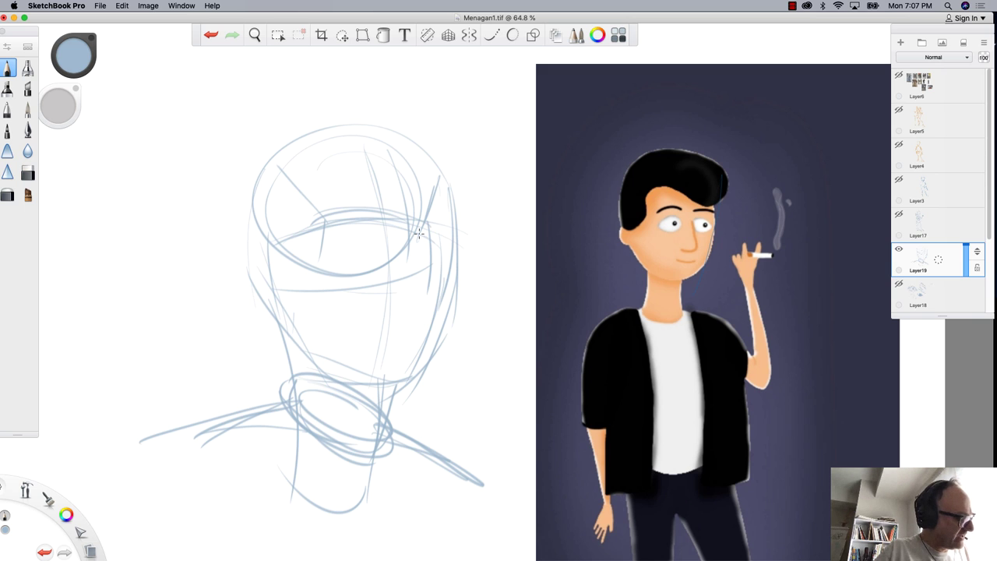
# Draw the nose profile line and block in both eye sockets as boxes under a darkened brow
pyautogui.moveTo(381, 242); pyautogui.dragTo(404, 310)
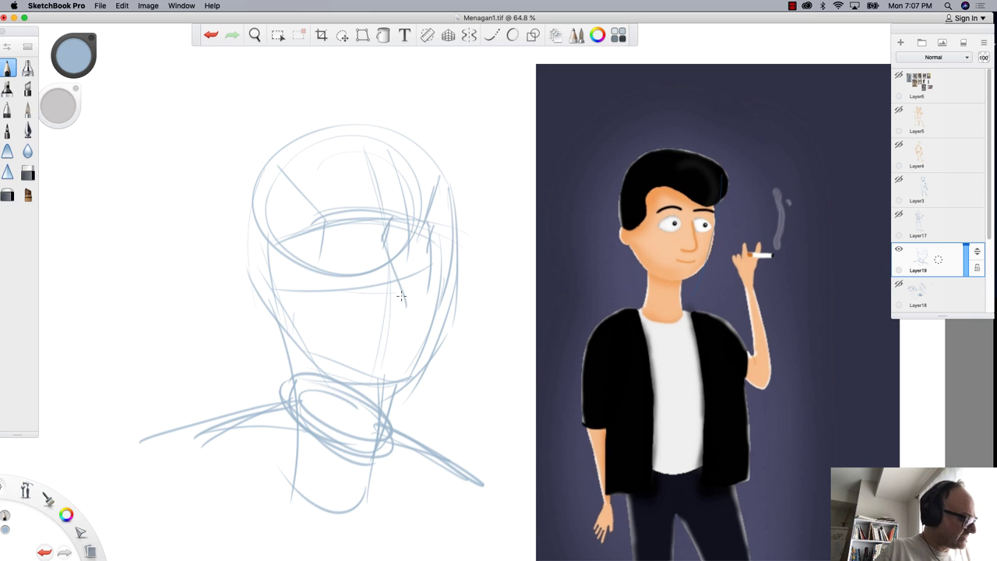
pyautogui.moveTo(376, 225); pyautogui.dragTo(326, 226)
pyautogui.moveTo(382, 258); pyautogui.dragTo(311, 256)
pyautogui.moveTo(396, 227)
pyautogui.mouseDown()
pyautogui.moveTo(446, 240)
pyautogui.moveTo(496, 286)
pyautogui.mouseUp()
pyautogui.moveTo(430, 255); pyautogui.dragTo(289, 245)
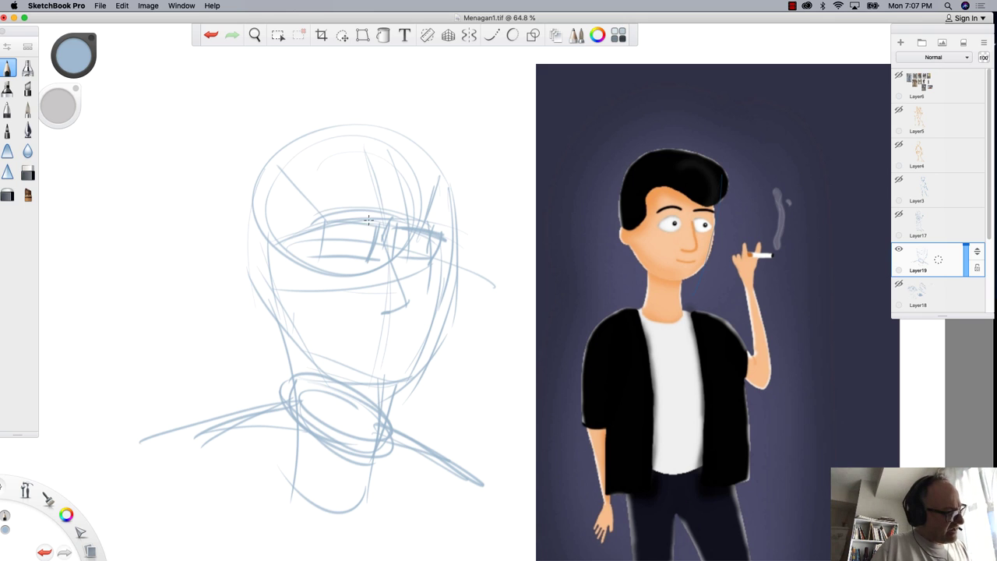
pyautogui.moveTo(380, 221)
pyautogui.mouseDown()
pyautogui.moveTo(317, 226)
pyautogui.moveTo(285, 164)
pyautogui.moveTo(320, 219)
pyautogui.mouseUp()
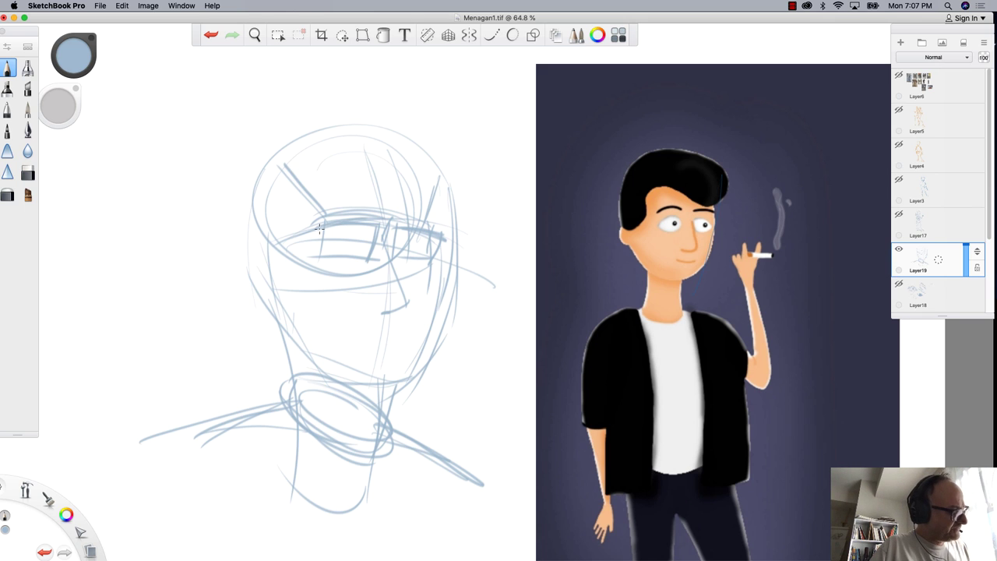
# Build the nose tip with its angled underside and sketch the closed lips below it
pyautogui.moveTo(389, 250)
pyautogui.mouseDown()
pyautogui.moveTo(406, 315)
pyautogui.moveTo(356, 309)
pyautogui.moveTo(399, 302)
pyautogui.mouseUp()
pyautogui.moveTo(408, 309)
pyautogui.mouseDown()
pyautogui.moveTo(380, 322)
pyautogui.moveTo(366, 304)
pyautogui.moveTo(387, 345)
pyautogui.moveTo(350, 344)
pyautogui.moveTo(370, 306)
pyautogui.moveTo(371, 349)
pyautogui.moveTo(395, 345)
pyautogui.moveTo(340, 343)
pyautogui.mouseUp()
pyautogui.moveTo(401, 346); pyautogui.dragTo(336, 340)
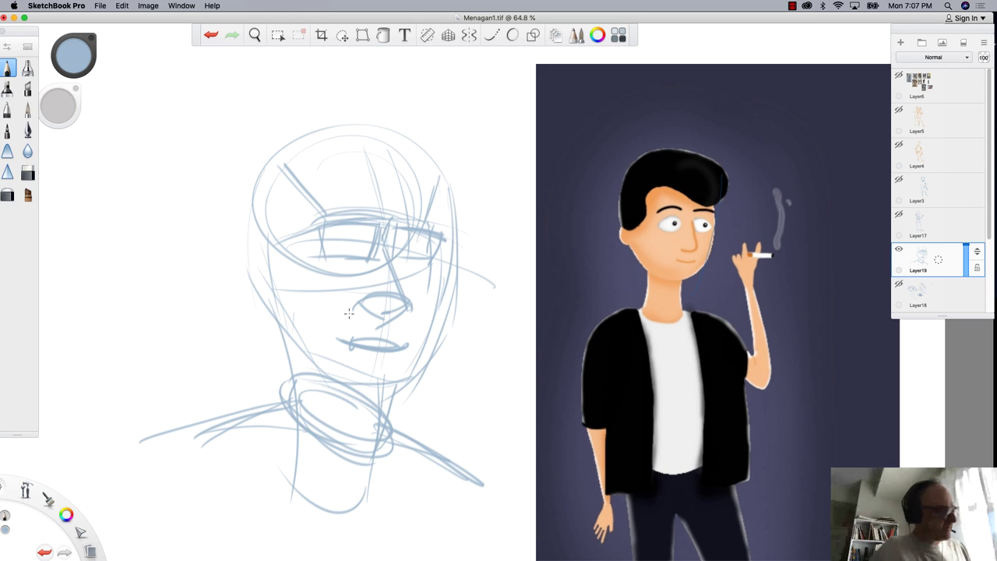
# Switch to a stronger, more saturated blue and try out two brushes with test strokes beside the head sketch
pyautogui.click(73, 60)
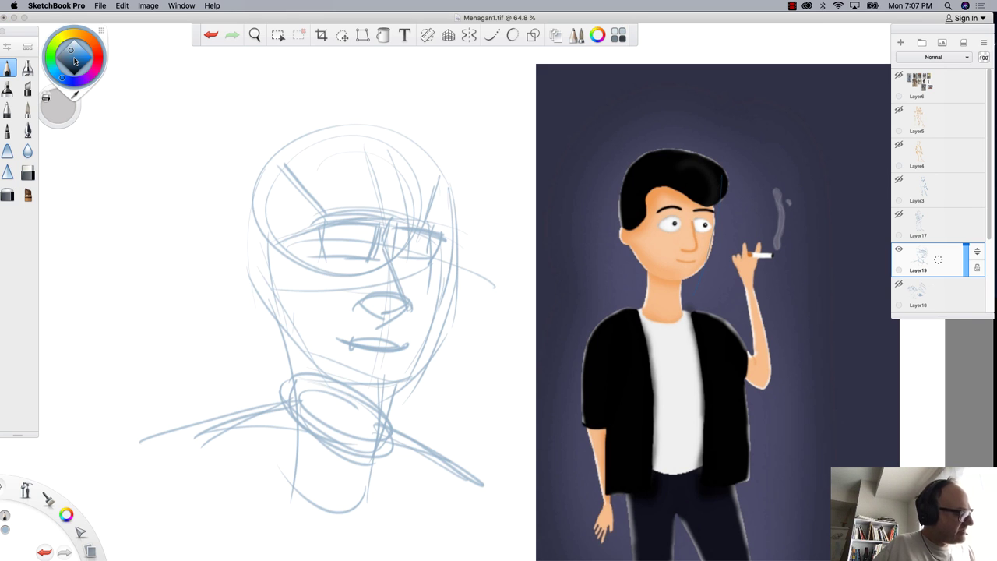
pyautogui.click(80, 62)
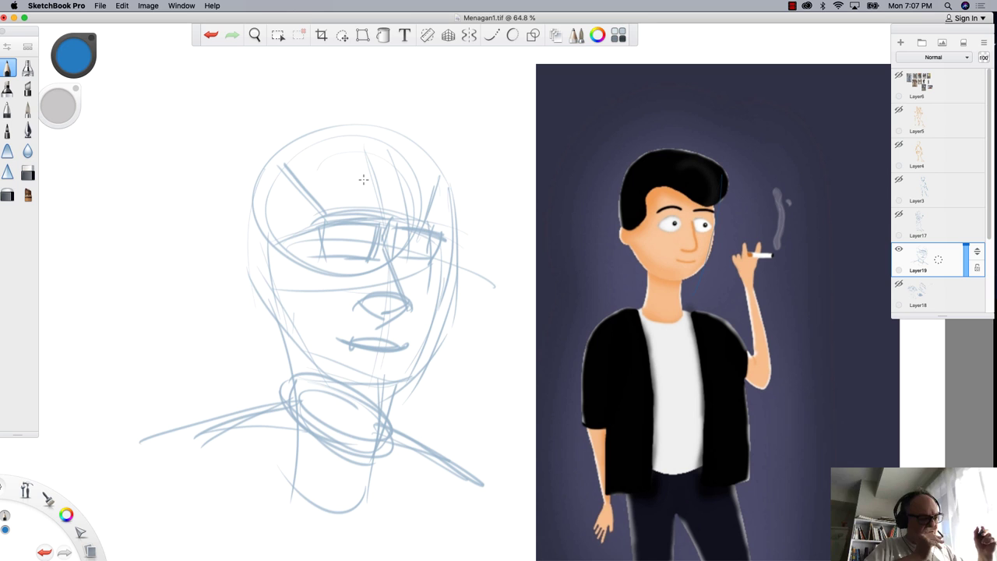
pyautogui.click(27, 109)
pyautogui.moveTo(149, 222)
pyautogui.mouseDown()
pyautogui.moveTo(160, 233)
pyautogui.moveTo(134, 218)
pyautogui.mouseUp()
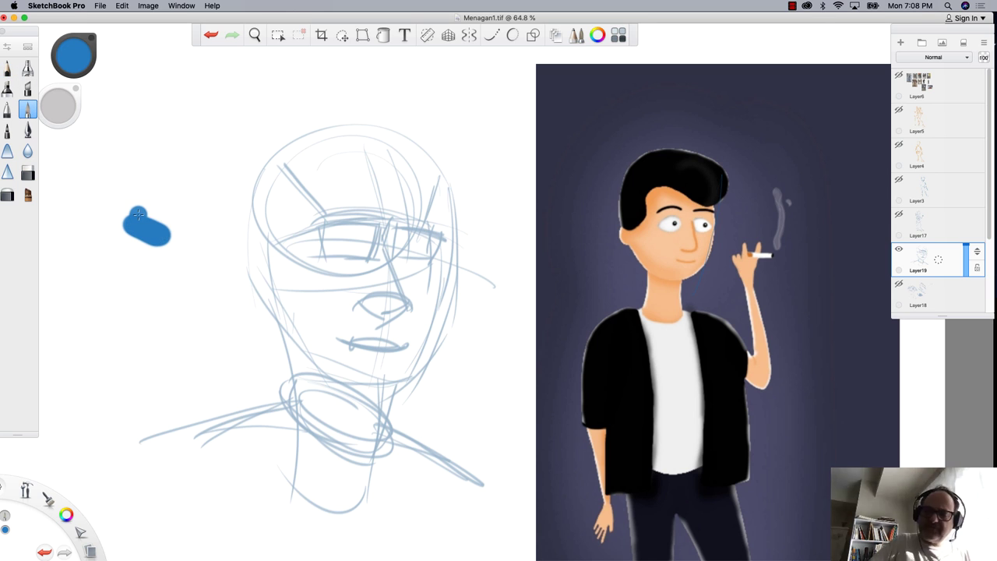
pyautogui.click(27, 193)
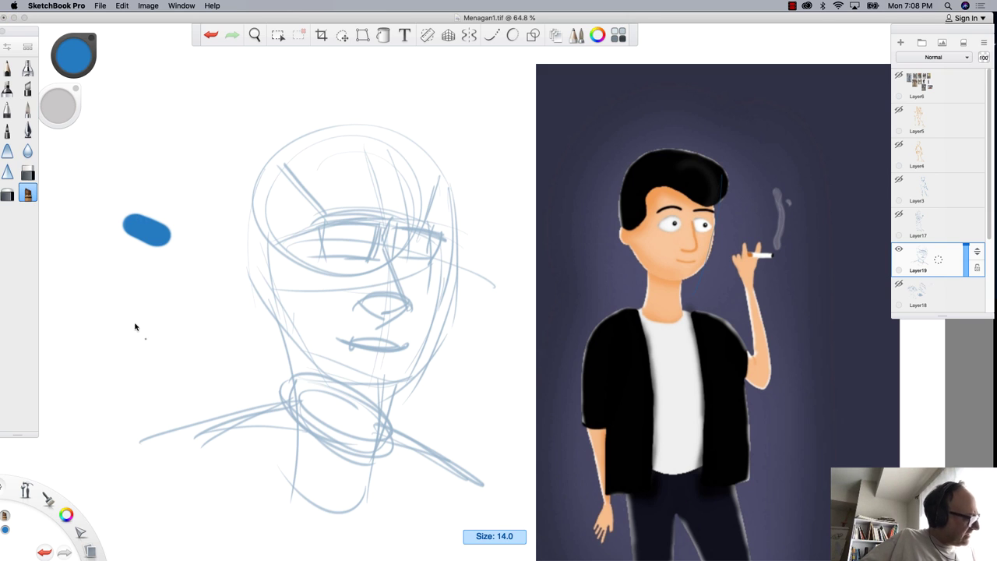
pyautogui.moveTo(144, 346)
pyautogui.mouseDown()
pyautogui.moveTo(126, 366)
pyautogui.moveTo(105, 382)
pyautogui.mouseUp()
pyautogui.press(']')
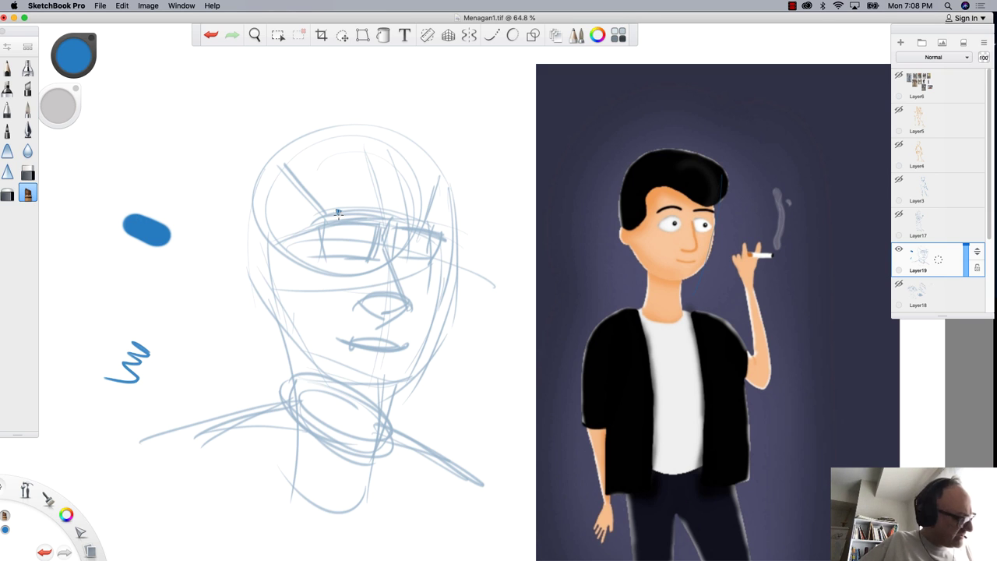
# Move the layer palette off the illustrated character's face and mark its forehead, temple, brow and outer eye-socket planes in blue
pyautogui.press('space')
pyautogui.moveTo(367, 236)
pyautogui.mouseDown()
pyautogui.moveTo(442, 295)
pyautogui.moveTo(215, 386)
pyautogui.mouseUp()
pyautogui.moveTo(945, 31); pyautogui.dragTo(911, 463)
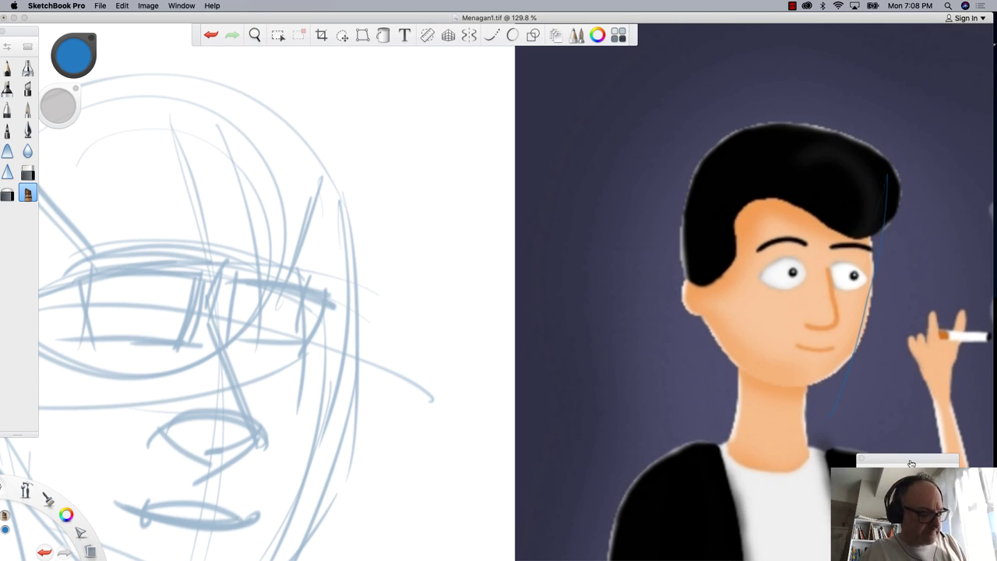
pyautogui.press('space')
pyautogui.moveTo(131, 357); pyautogui.dragTo(178, 293)
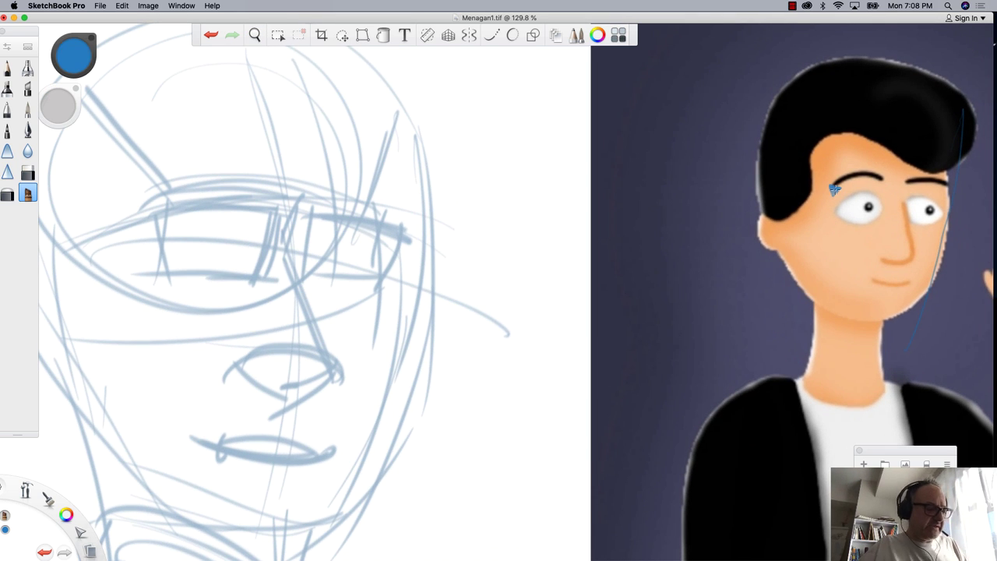
pyautogui.moveTo(848, 170); pyautogui.dragTo(833, 133)
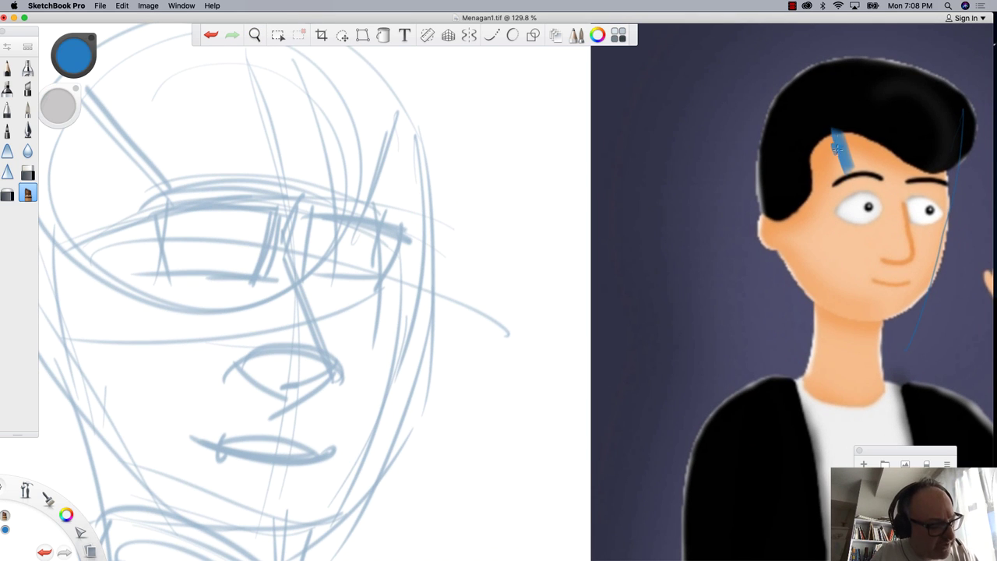
pyautogui.moveTo(940, 184); pyautogui.dragTo(951, 145)
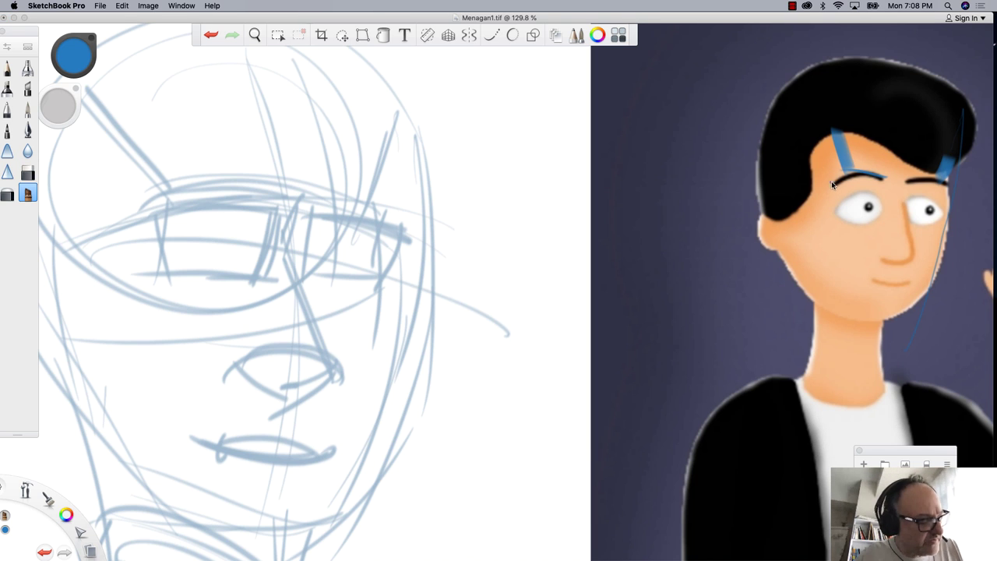
pyautogui.moveTo(840, 169); pyautogui.dragTo(815, 204)
pyautogui.moveTo(796, 169)
pyautogui.mouseDown()
pyautogui.moveTo(823, 202)
pyautogui.moveTo(831, 232)
pyautogui.mouseUp()
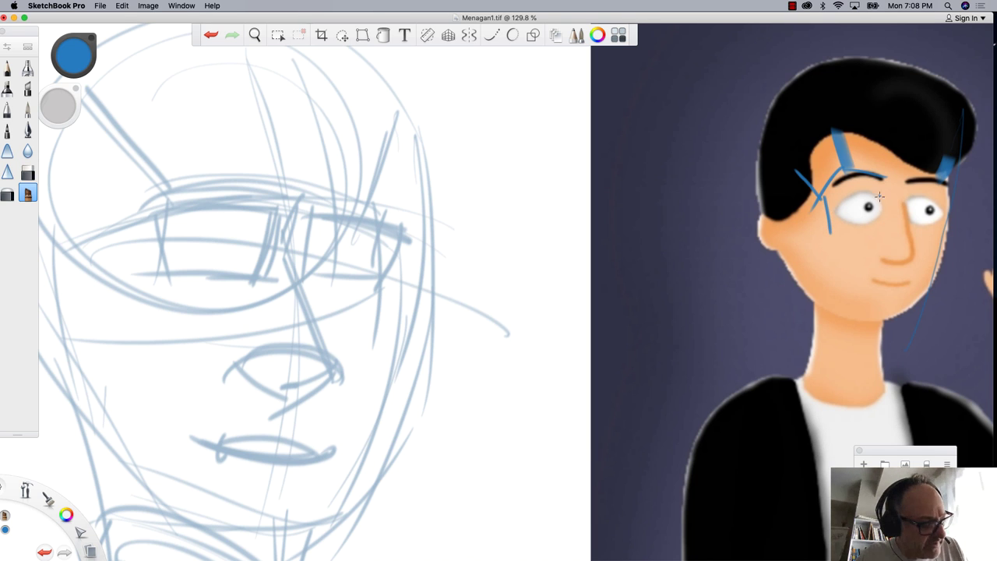
# Outline the illustrated character's nose as a wedge with bridge, side and underside planes
pyautogui.moveTo(885, 187); pyautogui.dragTo(889, 232)
pyautogui.moveTo(897, 192)
pyautogui.mouseDown()
pyautogui.moveTo(882, 218)
pyautogui.moveTo(893, 225)
pyautogui.moveTo(899, 189)
pyautogui.moveTo(904, 251)
pyautogui.mouseUp()
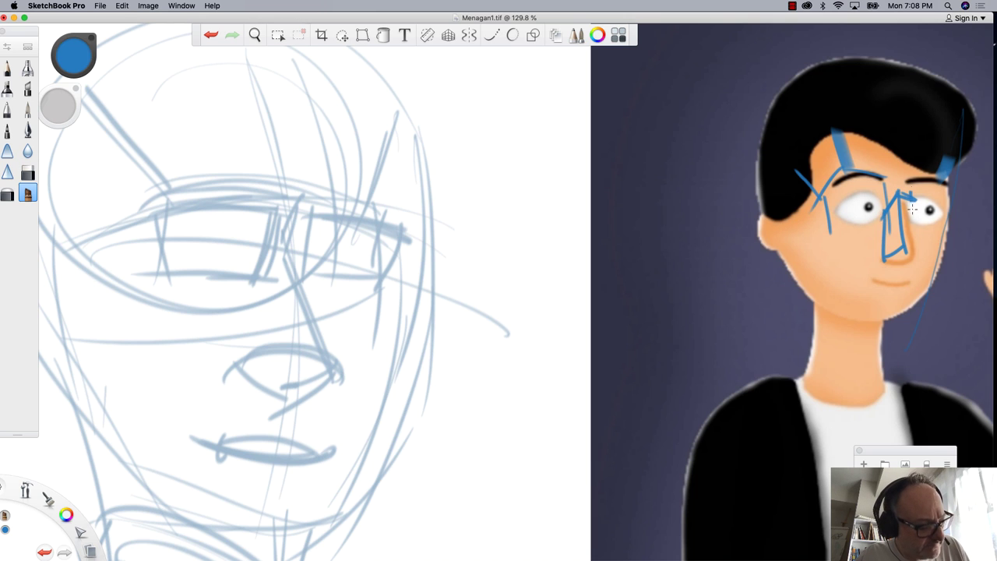
pyautogui.moveTo(912, 209); pyautogui.dragTo(925, 253)
pyautogui.moveTo(924, 246); pyautogui.dragTo(899, 236)
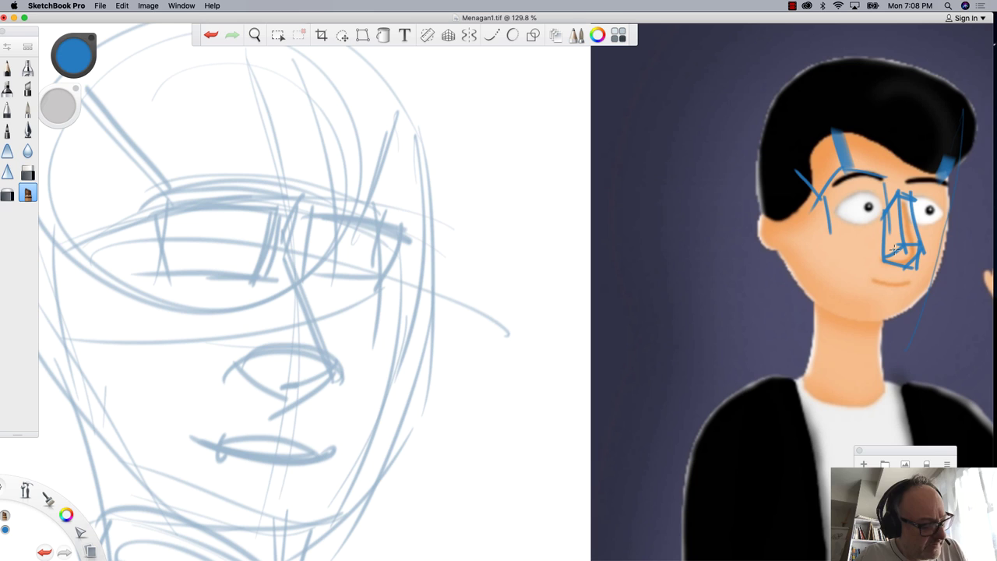
# Box in the character's larger eye under the brow and extend the cheek and mouth-side planes below it
pyautogui.moveTo(886, 189)
pyautogui.mouseDown()
pyautogui.moveTo(875, 223)
pyautogui.moveTo(872, 204)
pyautogui.mouseUp()
pyautogui.moveTo(891, 187)
pyautogui.mouseDown()
pyautogui.moveTo(836, 184)
pyautogui.moveTo(887, 191)
pyautogui.moveTo(839, 186)
pyautogui.moveTo(849, 211)
pyautogui.moveTo(870, 216)
pyautogui.moveTo(835, 179)
pyautogui.mouseUp()
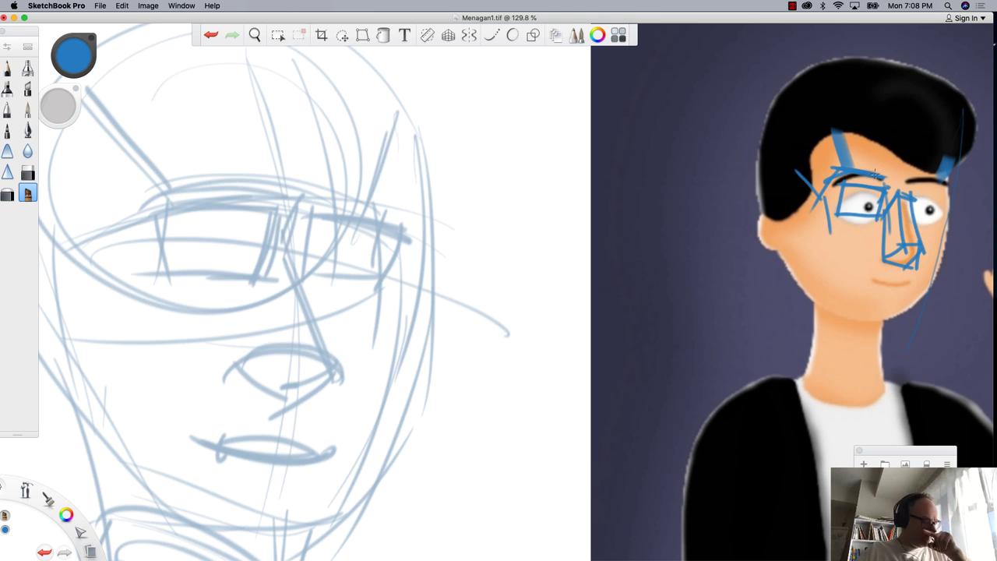
pyautogui.moveTo(835, 219); pyautogui.dragTo(834, 252)
pyautogui.moveTo(882, 216); pyautogui.dragTo(878, 247)
pyautogui.moveTo(885, 246)
pyautogui.mouseDown()
pyautogui.moveTo(824, 238)
pyautogui.moveTo(875, 252)
pyautogui.moveTo(866, 288)
pyautogui.moveTo(832, 286)
pyautogui.mouseUp()
pyautogui.moveTo(831, 286); pyautogui.dragTo(840, 246)
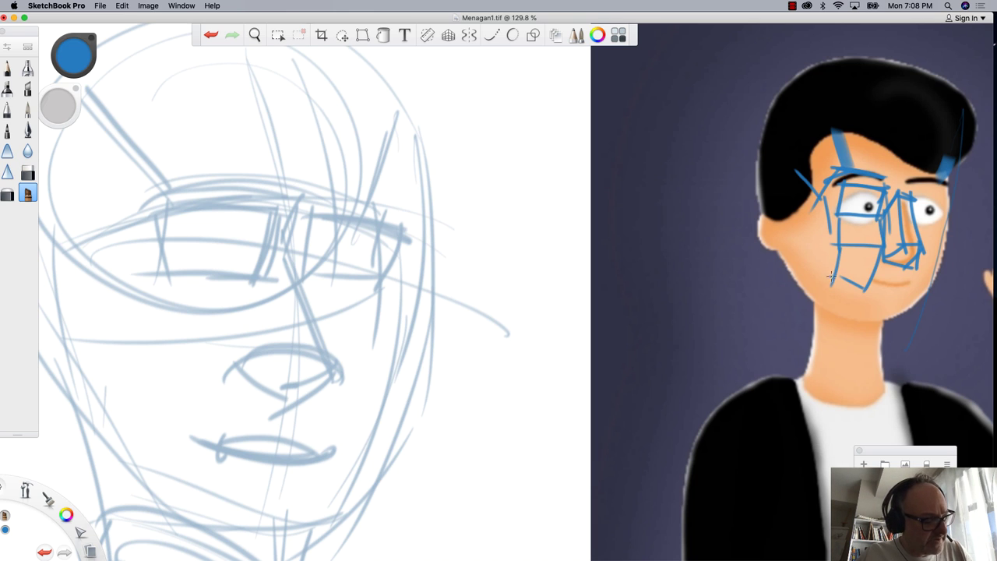
# Draw the side plane from the temple to the ear and jaw, and block in the chin and lower jaw planes
pyautogui.moveTo(826, 187)
pyautogui.mouseDown()
pyautogui.moveTo(785, 211)
pyautogui.moveTo(826, 186)
pyautogui.moveTo(796, 184)
pyautogui.moveTo(783, 201)
pyautogui.moveTo(778, 181)
pyautogui.moveTo(765, 234)
pyautogui.mouseUp()
pyautogui.moveTo(793, 180); pyautogui.dragTo(788, 275)
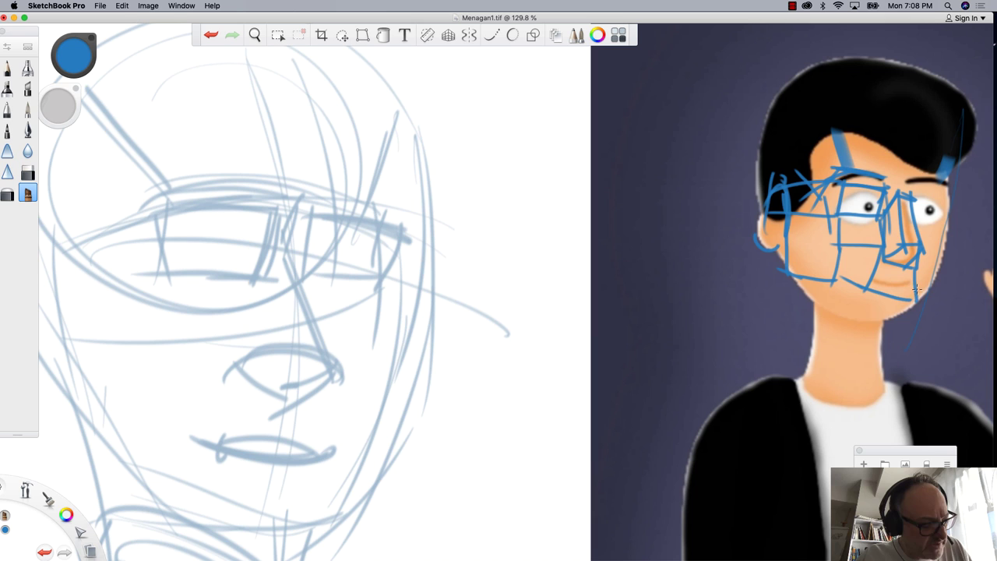
pyautogui.moveTo(916, 289); pyautogui.dragTo(910, 316)
pyautogui.moveTo(853, 277)
pyautogui.mouseDown()
pyautogui.moveTo(854, 308)
pyautogui.moveTo(804, 304)
pyautogui.moveTo(862, 277)
pyautogui.mouseUp()
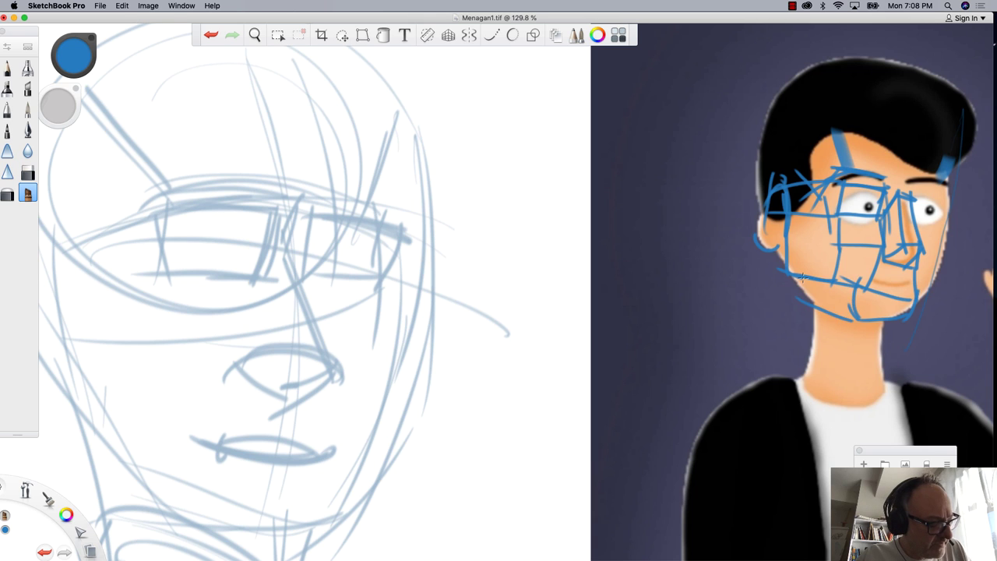
pyautogui.moveTo(801, 279); pyautogui.dragTo(800, 301)
pyautogui.moveTo(852, 282); pyautogui.dragTo(855, 324)
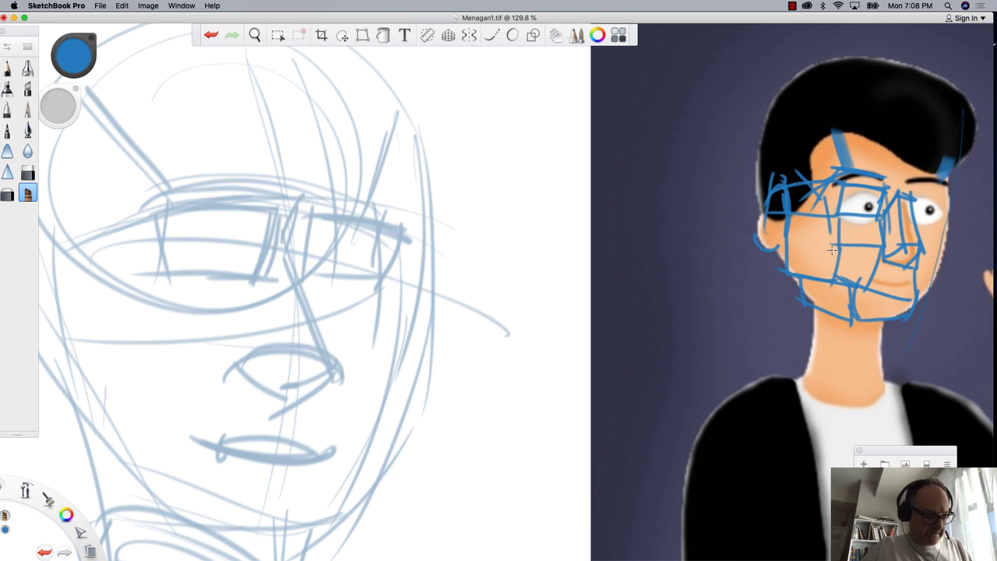
# Lasso the blue facial-plane drawing on the cartoon face and move it off the character, beside the large head sketch
pyautogui.moveTo(884, 456); pyautogui.dragTo(695, 233)
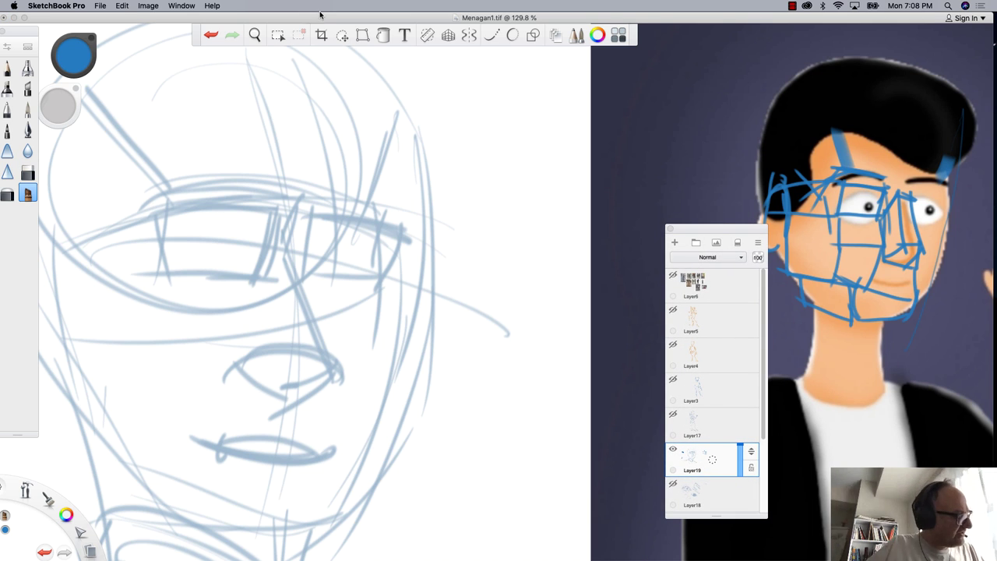
pyautogui.click(342, 35)
pyautogui.click(452, 61)
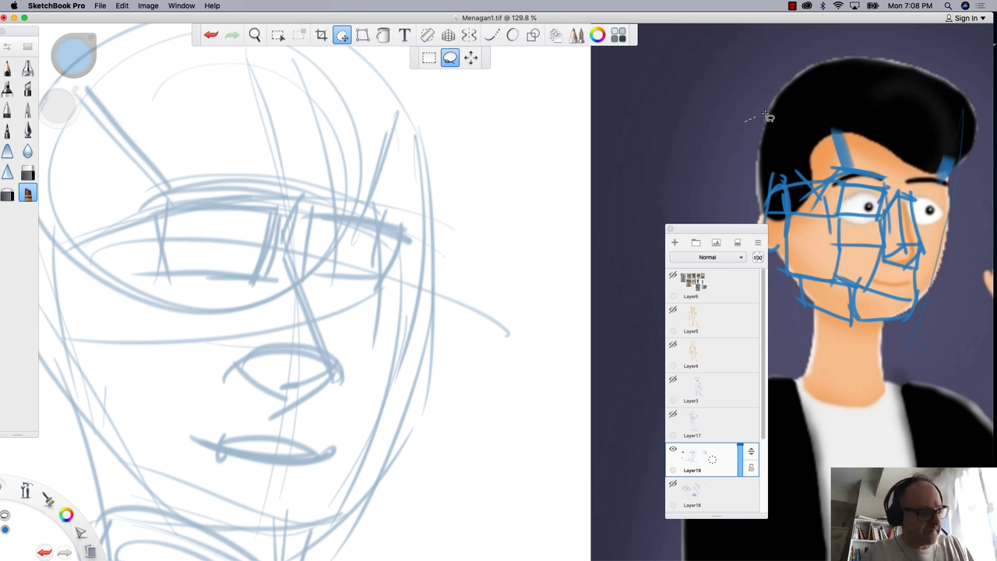
pyautogui.moveTo(770, 117); pyautogui.dragTo(802, 124)
pyautogui.moveTo(635, 307)
pyautogui.mouseDown()
pyautogui.moveTo(481, 184)
pyautogui.moveTo(452, 292)
pyautogui.moveTo(380, 479)
pyautogui.mouseUp()
pyautogui.click(420, 389)
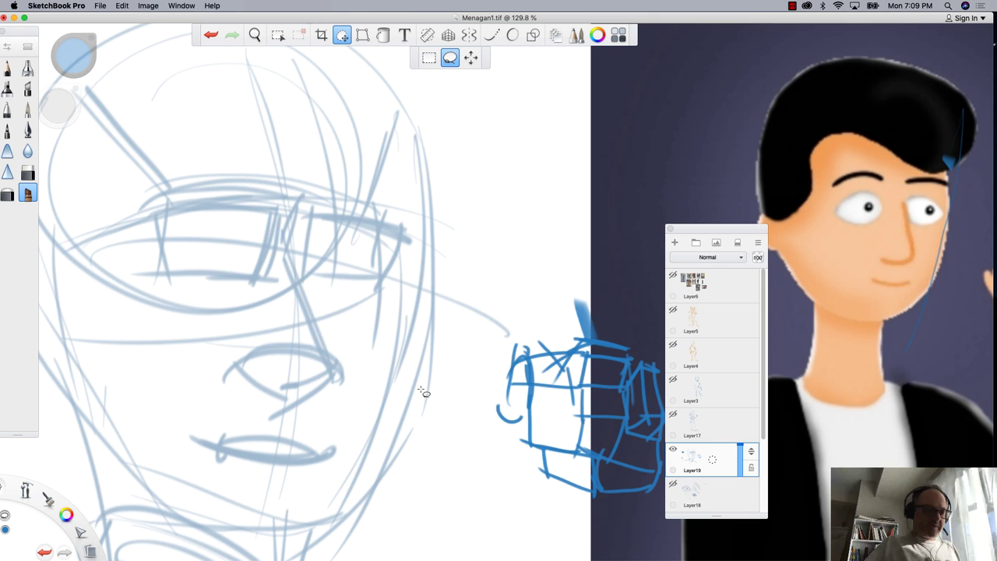
# Enlarge the brush to 10.3 and block in the large sketch's near eyebrow and hatched temple plane in blue
pyautogui.press('space')
pyautogui.moveTo(230, 346)
pyautogui.mouseDown()
pyautogui.moveTo(421, 401)
pyautogui.moveTo(394, 409)
pyautogui.mouseUp()
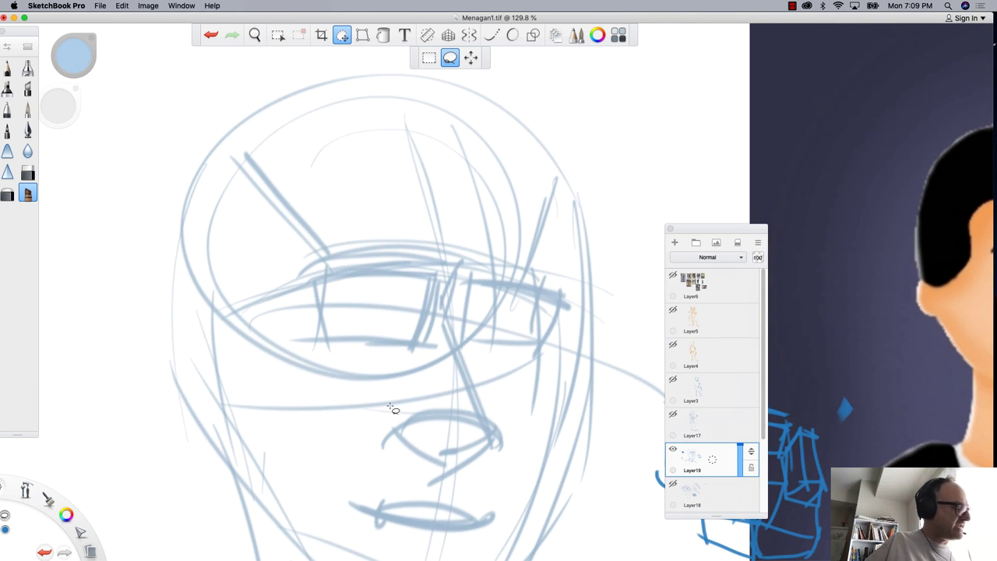
pyautogui.click(28, 194)
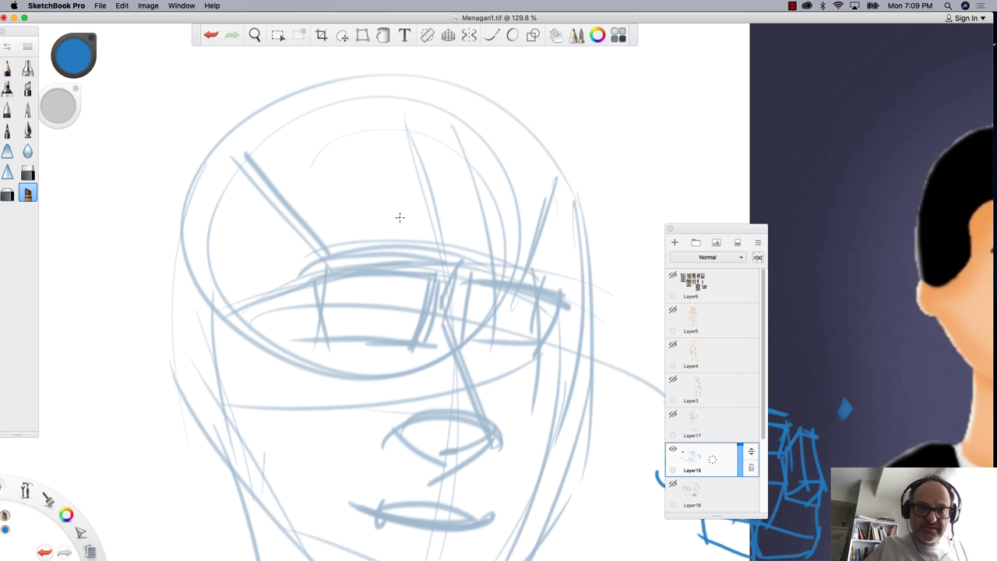
pyautogui.moveTo(427, 251); pyautogui.dragTo(342, 229)
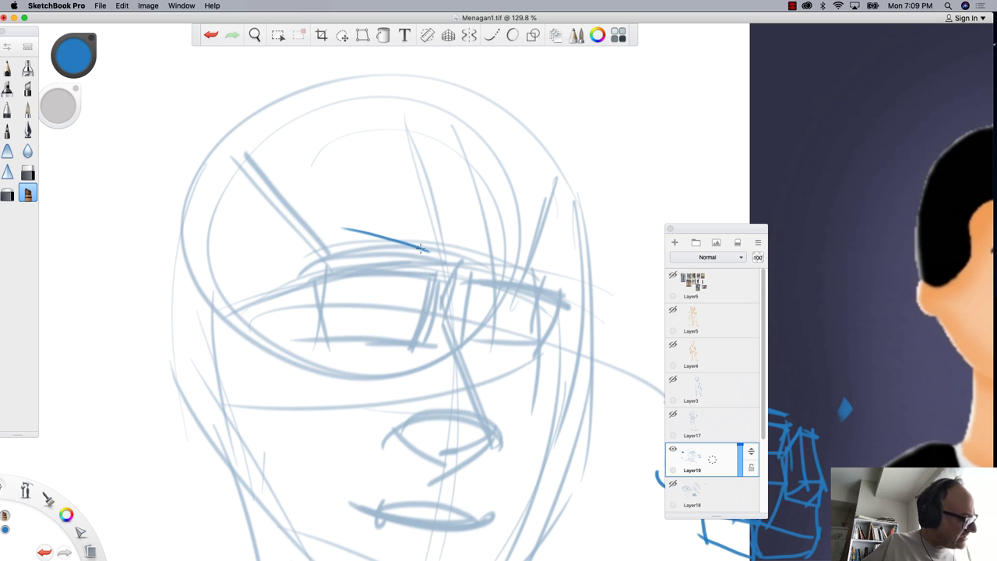
pyautogui.press(']')
pyautogui.press(']')
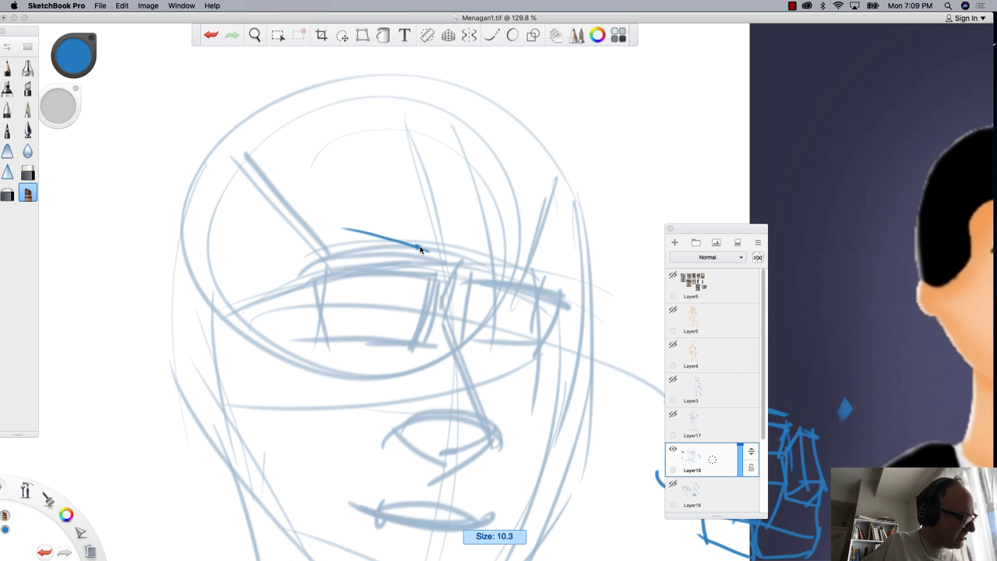
pyautogui.moveTo(431, 253)
pyautogui.mouseDown()
pyautogui.moveTo(320, 225)
pyautogui.moveTo(350, 233)
pyautogui.moveTo(303, 249)
pyautogui.mouseUp()
pyautogui.moveTo(410, 246)
pyautogui.mouseDown()
pyautogui.moveTo(311, 232)
pyautogui.moveTo(268, 148)
pyautogui.mouseUp()
pyautogui.moveTo(216, 199); pyautogui.dragTo(294, 261)
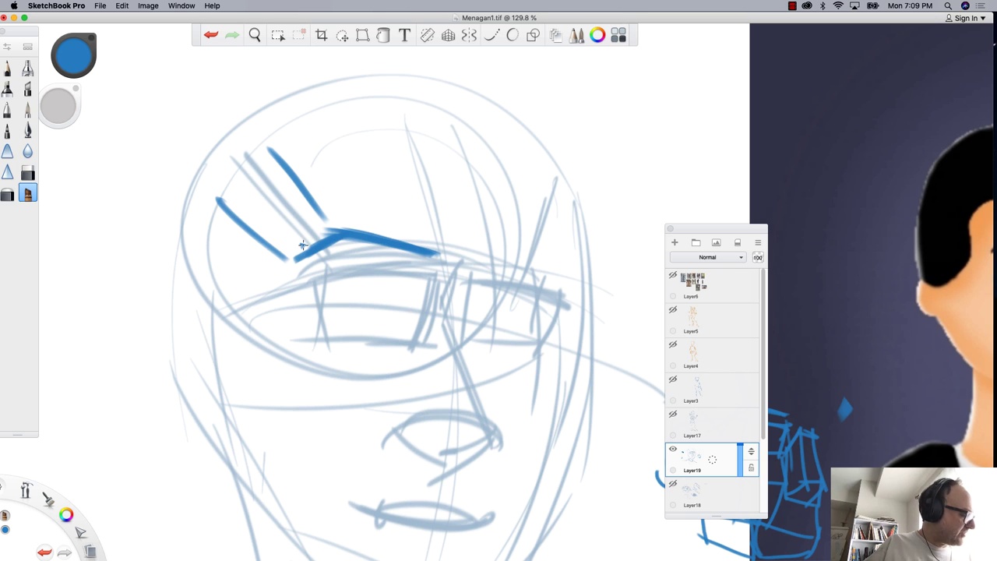
pyautogui.moveTo(316, 204)
pyautogui.mouseDown()
pyautogui.moveTo(282, 181)
pyautogui.moveTo(253, 191)
pyautogui.mouseUp()
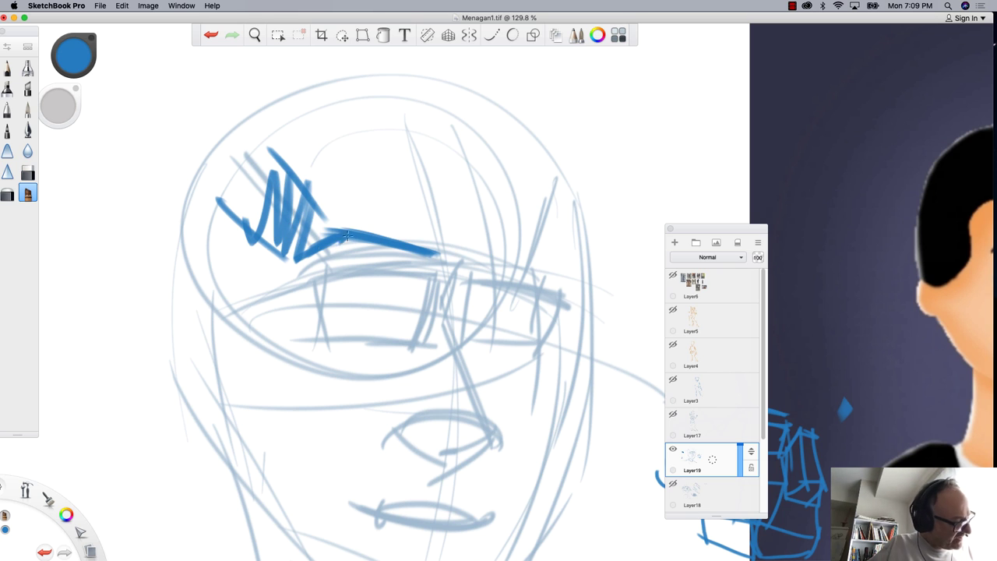
pyautogui.moveTo(344, 241)
pyautogui.mouseDown()
pyautogui.moveTo(435, 258)
pyautogui.moveTo(426, 267)
pyautogui.moveTo(343, 243)
pyautogui.moveTo(302, 255)
pyautogui.moveTo(340, 234)
pyautogui.moveTo(430, 266)
pyautogui.moveTo(401, 243)
pyautogui.moveTo(362, 236)
pyautogui.moveTo(383, 244)
pyautogui.moveTo(259, 245)
pyautogui.mouseUp()
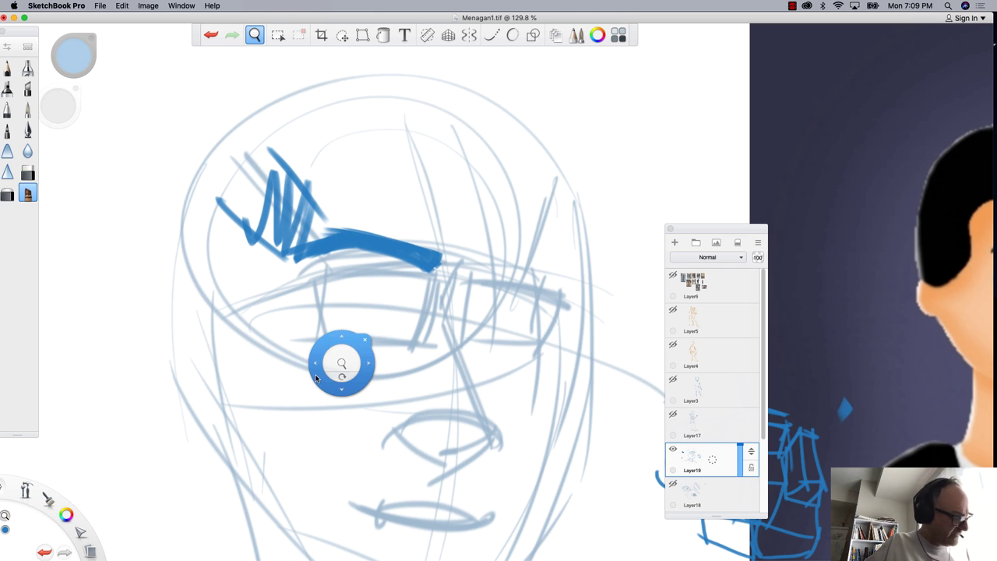
# Draw the large sketch's far eyebrow as a thick blue stroke bending down at its outer end
pyautogui.moveTo(305, 372); pyautogui.dragTo(166, 371)
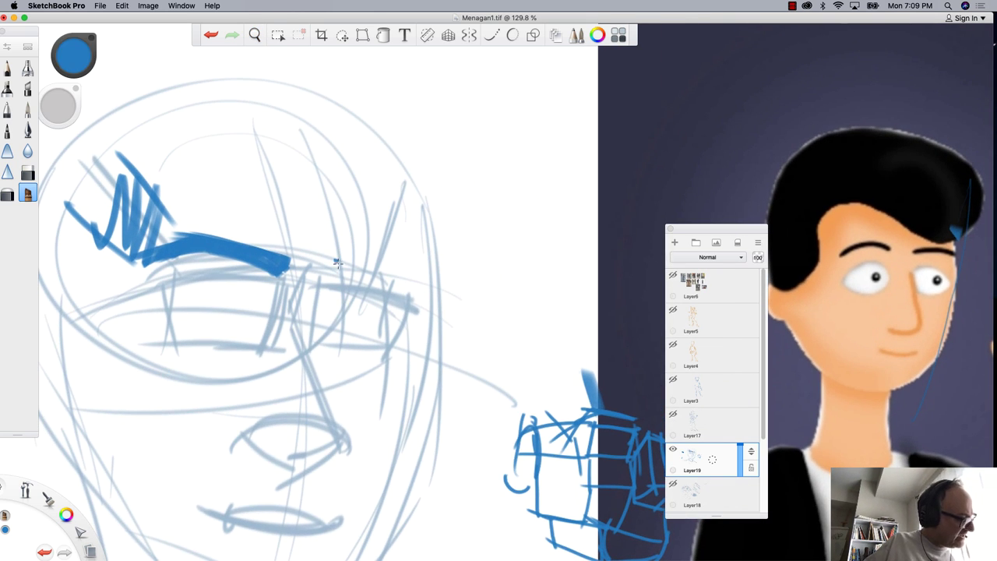
pyautogui.moveTo(394, 278)
pyautogui.mouseDown()
pyautogui.moveTo(433, 306)
pyautogui.moveTo(393, 283)
pyautogui.moveTo(331, 274)
pyautogui.mouseUp()
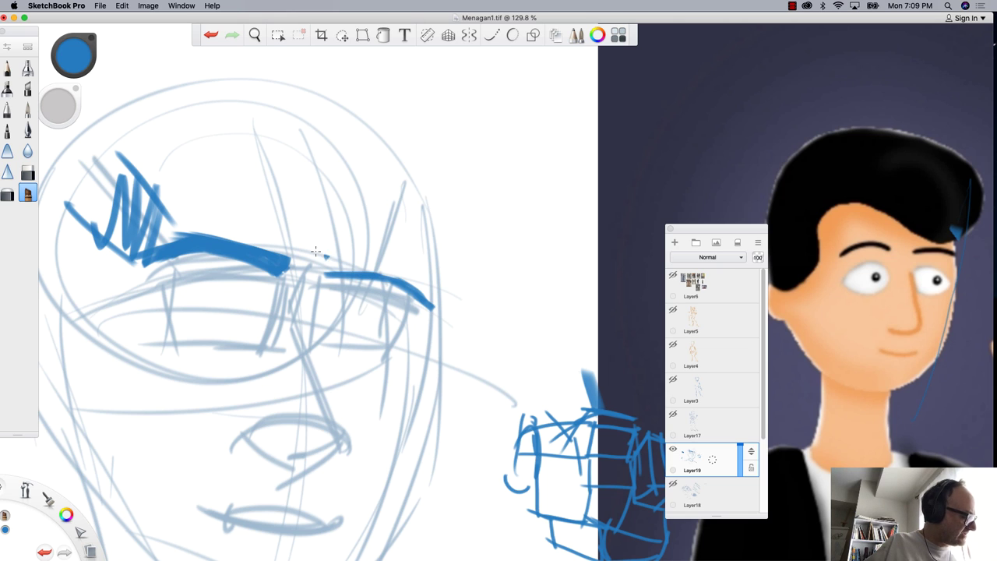
pyautogui.moveTo(394, 274)
pyautogui.mouseDown()
pyautogui.moveTo(317, 283)
pyautogui.moveTo(435, 308)
pyautogui.moveTo(389, 275)
pyautogui.moveTo(313, 279)
pyautogui.moveTo(322, 283)
pyautogui.mouseUp()
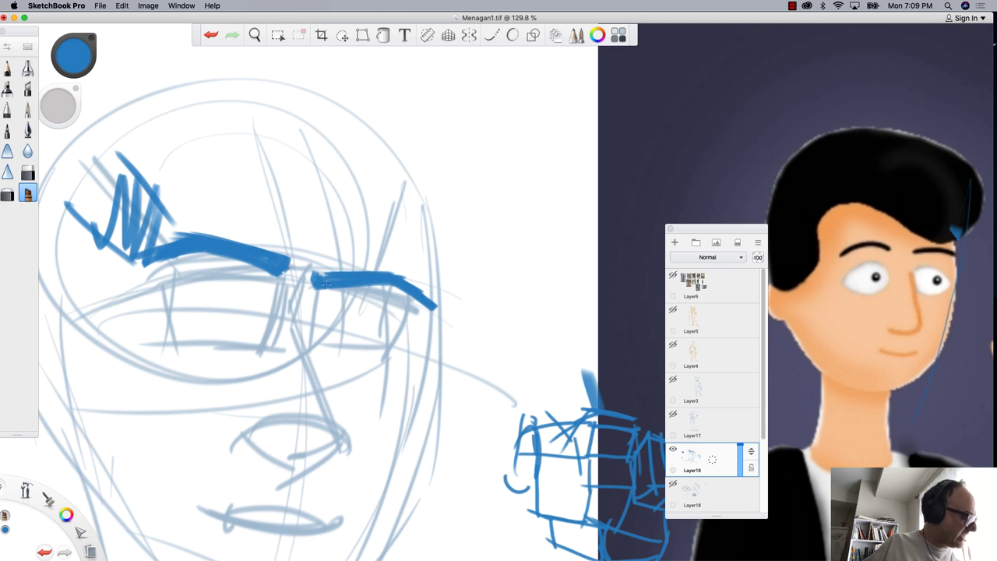
# Outline the forehead plane of the large sketch with side edges, a curved hairline and a lower edge above the brows
pyautogui.moveTo(391, 269); pyautogui.dragTo(417, 191)
pyautogui.moveTo(167, 233); pyautogui.dragTo(115, 121)
pyautogui.moveTo(394, 266)
pyautogui.mouseDown()
pyautogui.moveTo(420, 167)
pyautogui.moveTo(370, 139)
pyautogui.moveTo(136, 106)
pyautogui.mouseUp()
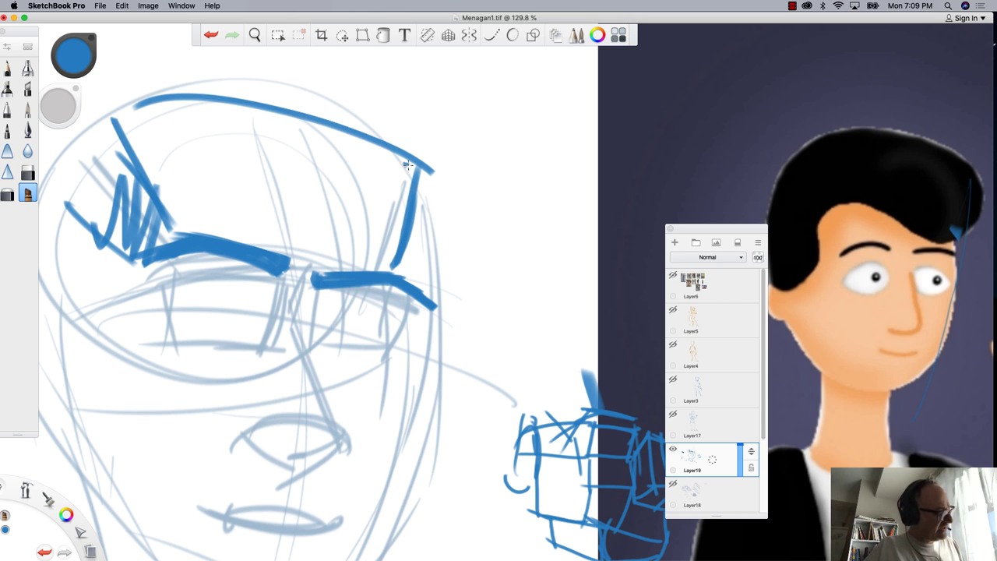
pyautogui.moveTo(432, 174); pyautogui.dragTo(159, 101)
pyautogui.moveTo(401, 265); pyautogui.dragTo(179, 229)
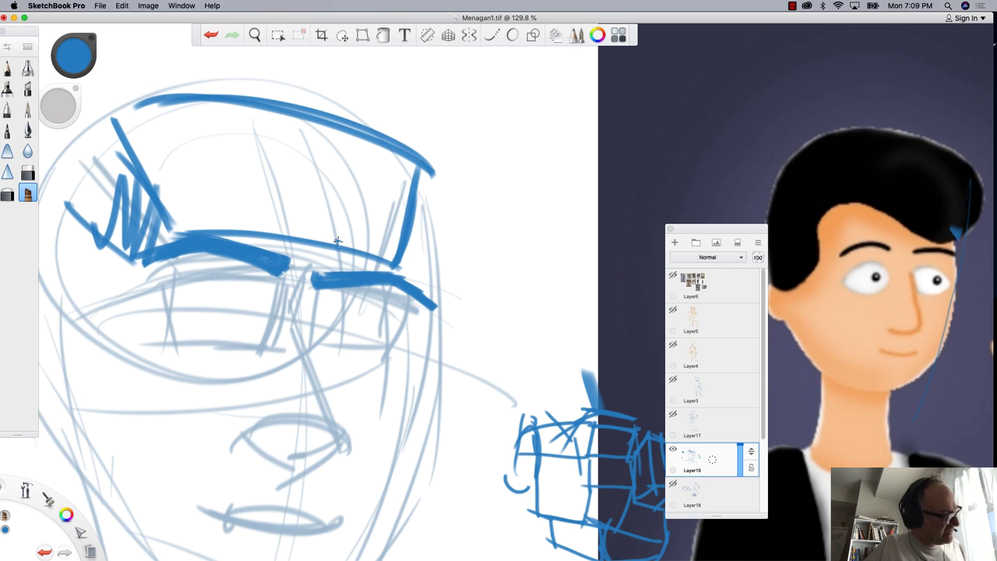
pyautogui.moveTo(359, 250)
pyautogui.mouseDown()
pyautogui.moveTo(343, 233)
pyautogui.moveTo(226, 232)
pyautogui.mouseUp()
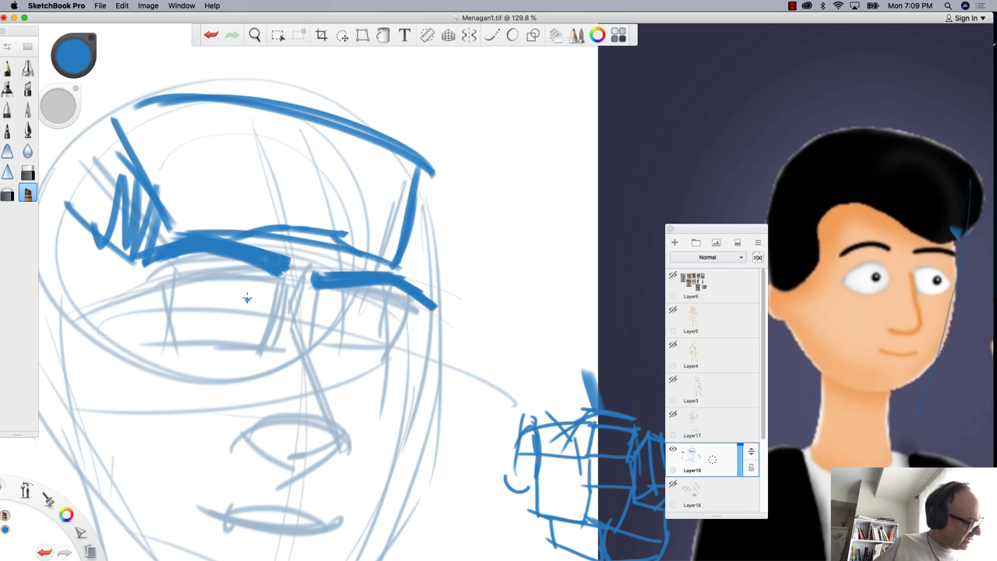
# Outline both eyes of the large sketch with angular upper and lower lids beneath the brows
pyautogui.moveTo(247, 293)
pyautogui.mouseDown()
pyautogui.moveTo(261, 345)
pyautogui.moveTo(204, 273)
pyautogui.moveTo(178, 287)
pyautogui.mouseUp()
pyautogui.moveTo(266, 327); pyautogui.dragTo(189, 326)
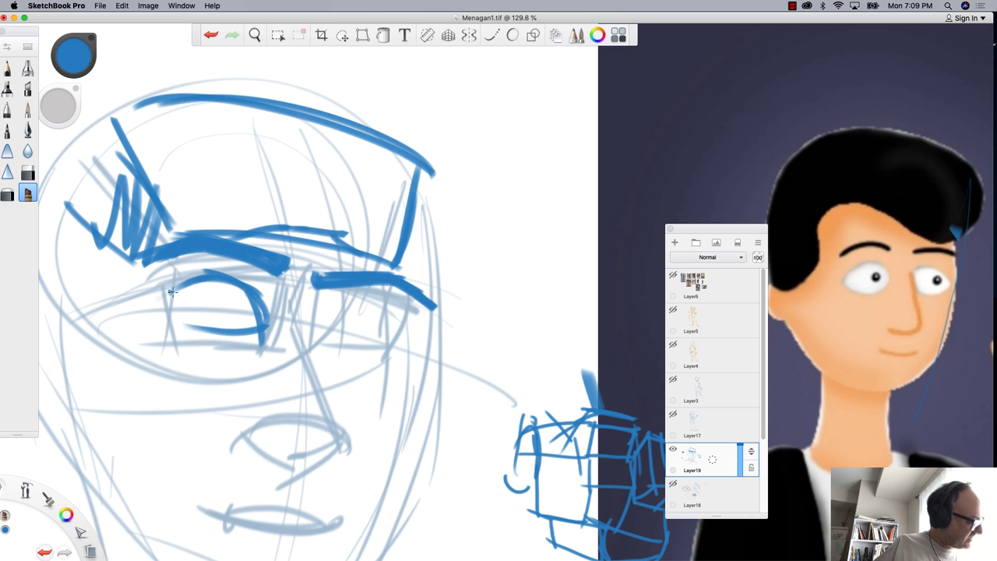
pyautogui.moveTo(172, 293); pyautogui.dragTo(207, 335)
pyautogui.moveTo(368, 314)
pyautogui.mouseDown()
pyautogui.moveTo(322, 331)
pyautogui.moveTo(399, 352)
pyautogui.mouseUp()
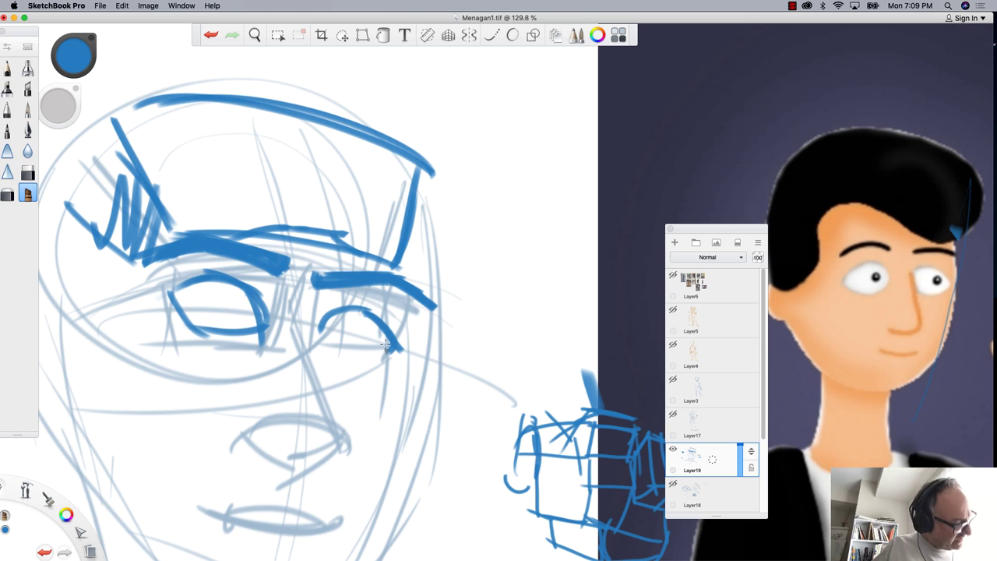
pyautogui.moveTo(323, 335)
pyautogui.mouseDown()
pyautogui.moveTo(372, 316)
pyautogui.moveTo(356, 364)
pyautogui.mouseUp()
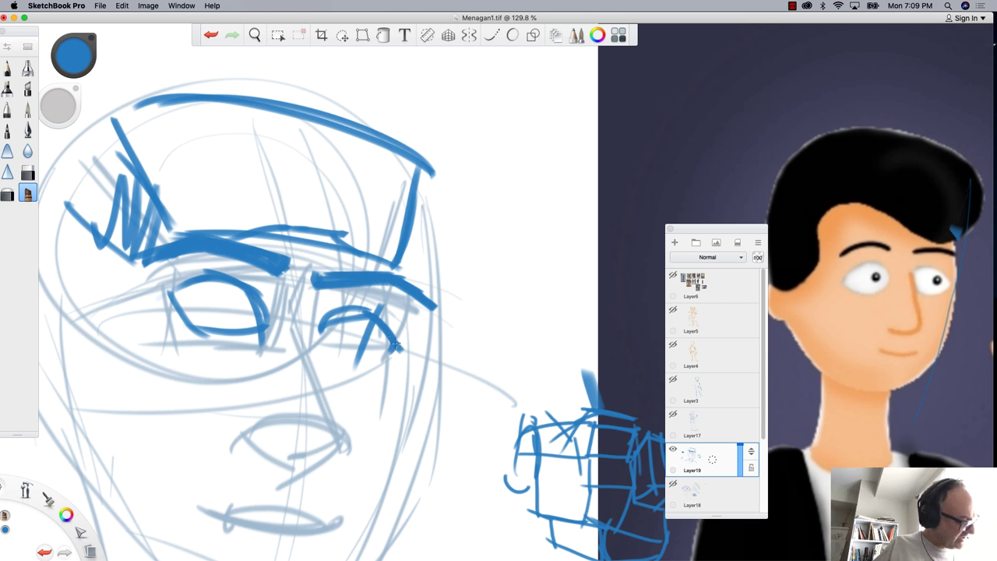
pyautogui.moveTo(349, 317)
pyautogui.mouseDown()
pyautogui.moveTo(394, 345)
pyautogui.moveTo(327, 336)
pyautogui.moveTo(327, 352)
pyautogui.mouseUp()
# Draw the irises inside both eyes of the large sketch and reinforce the near eye's upper lid
pyautogui.moveTo(386, 323)
pyautogui.mouseDown()
pyautogui.moveTo(380, 347)
pyautogui.moveTo(369, 335)
pyautogui.mouseUp()
pyautogui.moveTo(229, 302)
pyautogui.mouseDown()
pyautogui.moveTo(233, 331)
pyautogui.moveTo(263, 317)
pyautogui.moveTo(261, 300)
pyautogui.moveTo(270, 342)
pyautogui.moveTo(196, 328)
pyautogui.mouseUp()
pyautogui.moveTo(259, 306)
pyautogui.mouseDown()
pyautogui.moveTo(196, 275)
pyautogui.moveTo(158, 296)
pyautogui.mouseUp()
# Hatch the recessed planes between the brows and upper lids of both eyes on the large sketch
pyautogui.moveTo(271, 277)
pyautogui.mouseDown()
pyautogui.moveTo(265, 305)
pyautogui.moveTo(242, 269)
pyautogui.moveTo(219, 273)
pyautogui.mouseUp()
pyautogui.moveTo(402, 304)
pyautogui.mouseDown()
pyautogui.moveTo(380, 316)
pyautogui.moveTo(339, 300)
pyautogui.moveTo(370, 329)
pyautogui.mouseUp()
pyautogui.moveTo(201, 255); pyautogui.dragTo(180, 285)
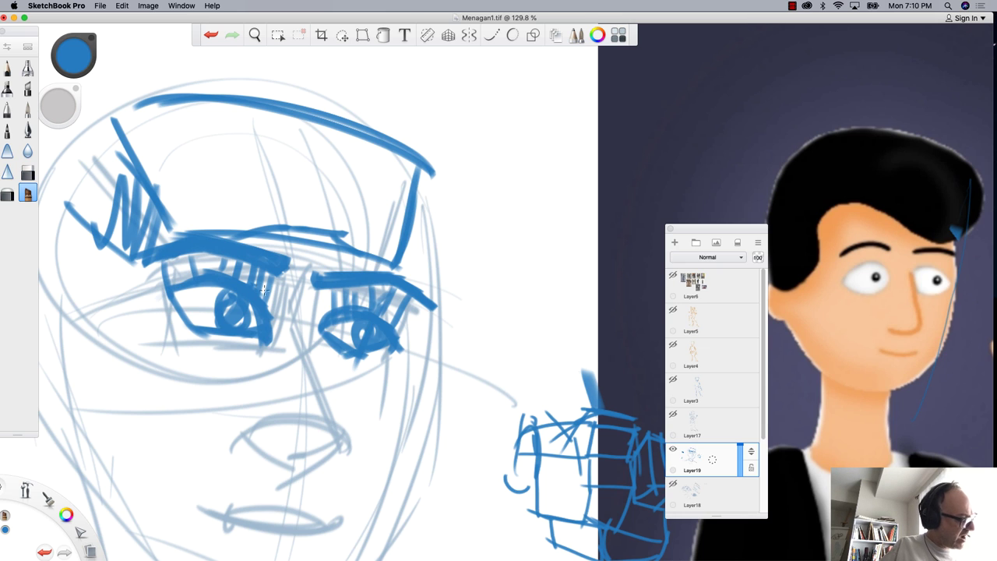
pyautogui.moveTo(149, 263); pyautogui.dragTo(152, 299)
pyautogui.moveTo(180, 259); pyautogui.dragTo(176, 281)
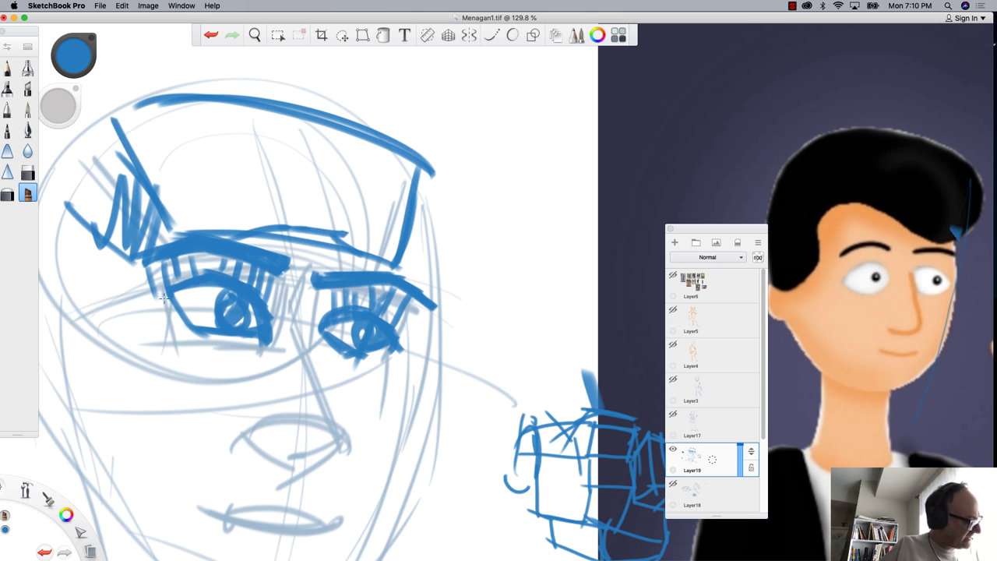
# Thicken the near eye's lower lid and shade the irises of both eyes on the large sketch
pyautogui.moveTo(251, 338); pyautogui.dragTo(169, 300)
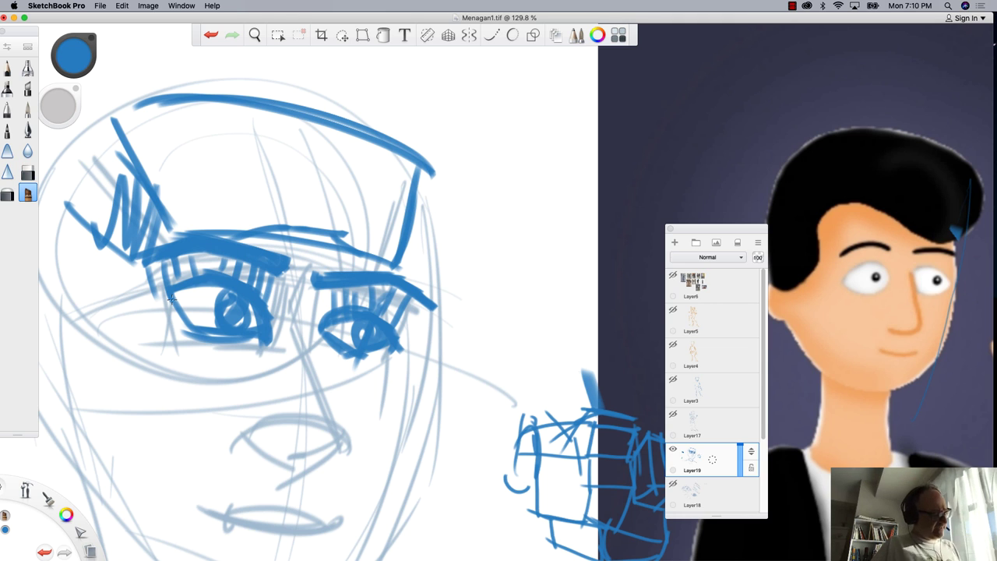
pyautogui.moveTo(400, 347)
pyautogui.mouseDown()
pyautogui.moveTo(363, 355)
pyautogui.moveTo(361, 330)
pyautogui.mouseUp()
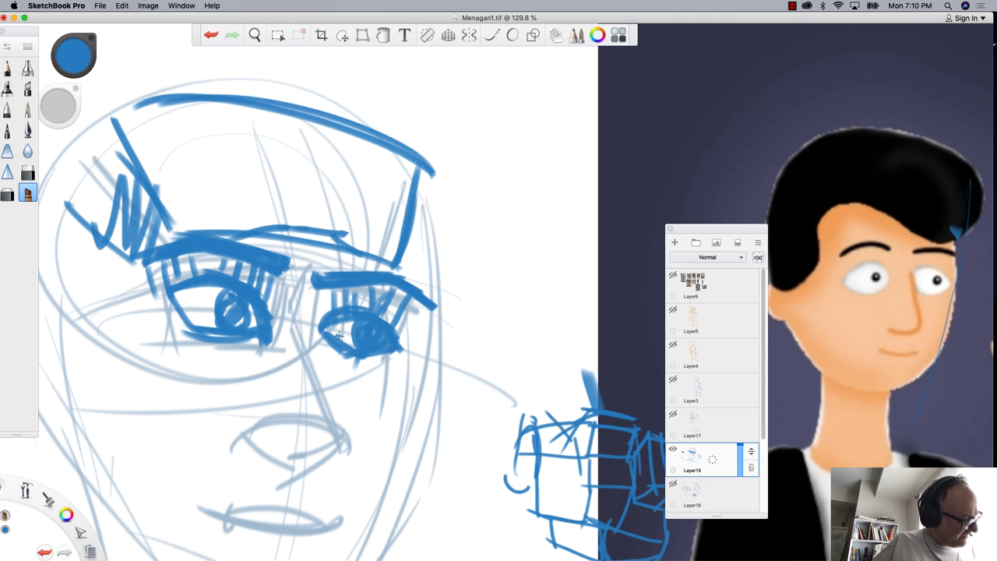
pyautogui.moveTo(239, 320)
pyautogui.mouseDown()
pyautogui.moveTo(228, 301)
pyautogui.moveTo(233, 338)
pyautogui.mouseUp()
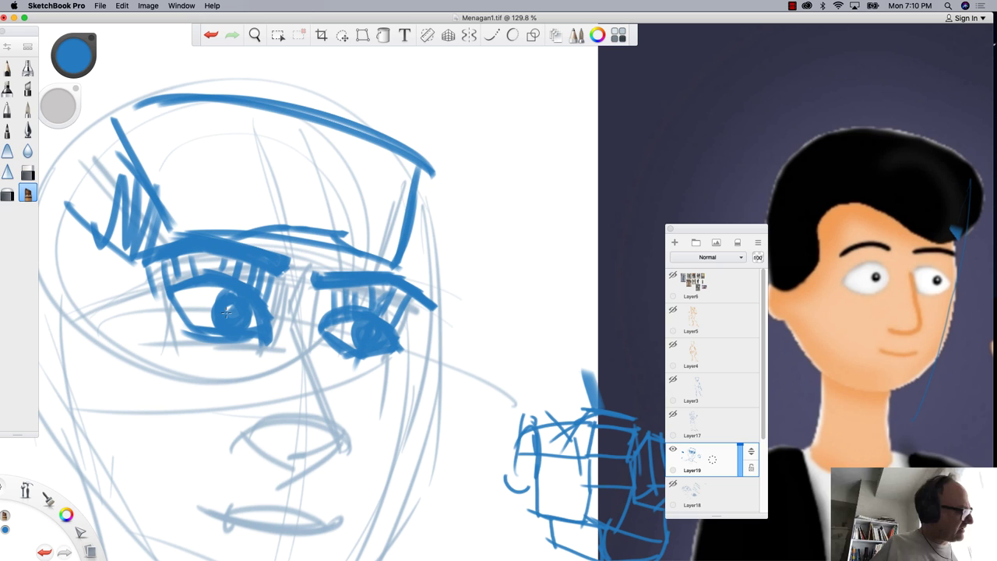
# Choose a darker blue and darken the near iris and the iris and lids of the far eye
pyautogui.click(80, 67)
pyautogui.moveTo(79, 64); pyautogui.dragTo(80, 66)
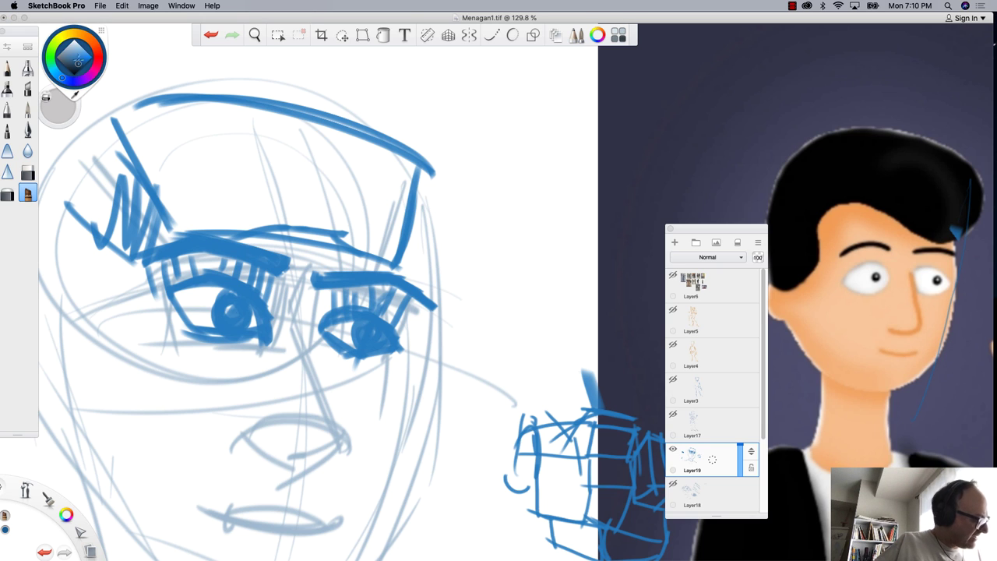
pyautogui.moveTo(227, 299)
pyautogui.mouseDown()
pyautogui.moveTo(234, 322)
pyautogui.moveTo(222, 320)
pyautogui.moveTo(226, 307)
pyautogui.mouseUp()
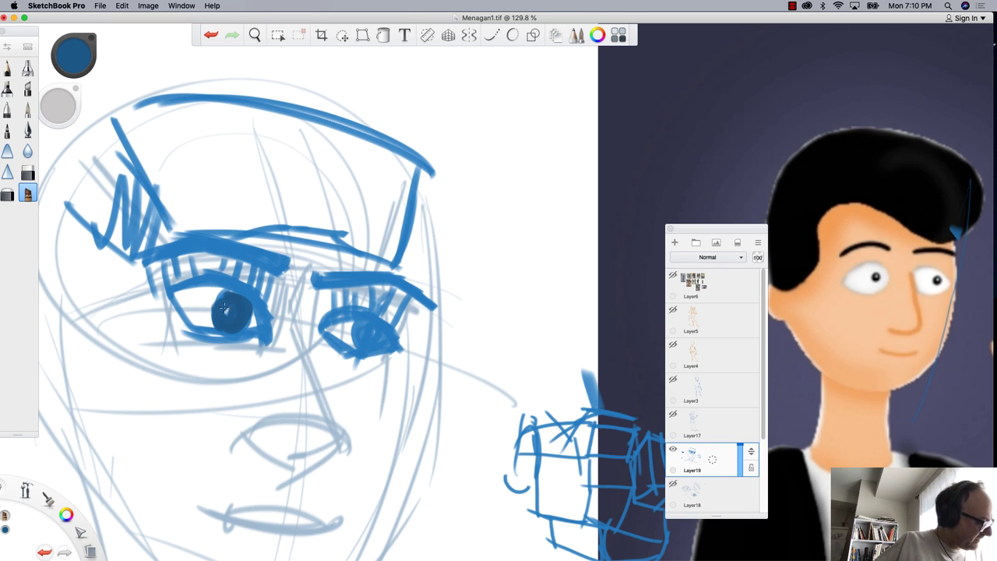
pyautogui.moveTo(367, 337)
pyautogui.mouseDown()
pyautogui.moveTo(379, 336)
pyautogui.moveTo(316, 323)
pyautogui.moveTo(389, 351)
pyautogui.moveTo(321, 342)
pyautogui.mouseUp()
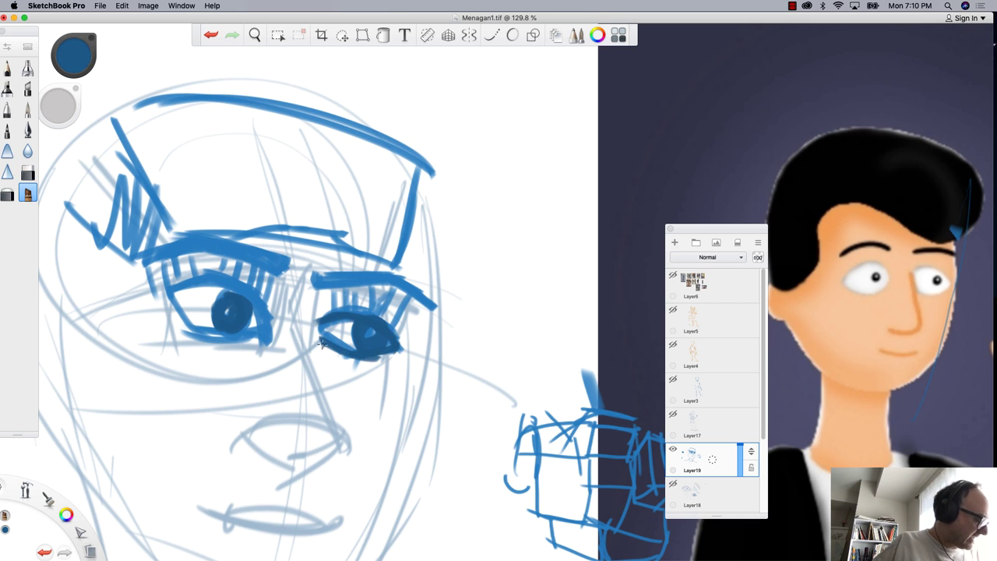
# Mark the ends of the curved eye line and add dark upper-lid shading and creases around both eyes
pyautogui.moveTo(83, 339); pyautogui.dragTo(499, 393)
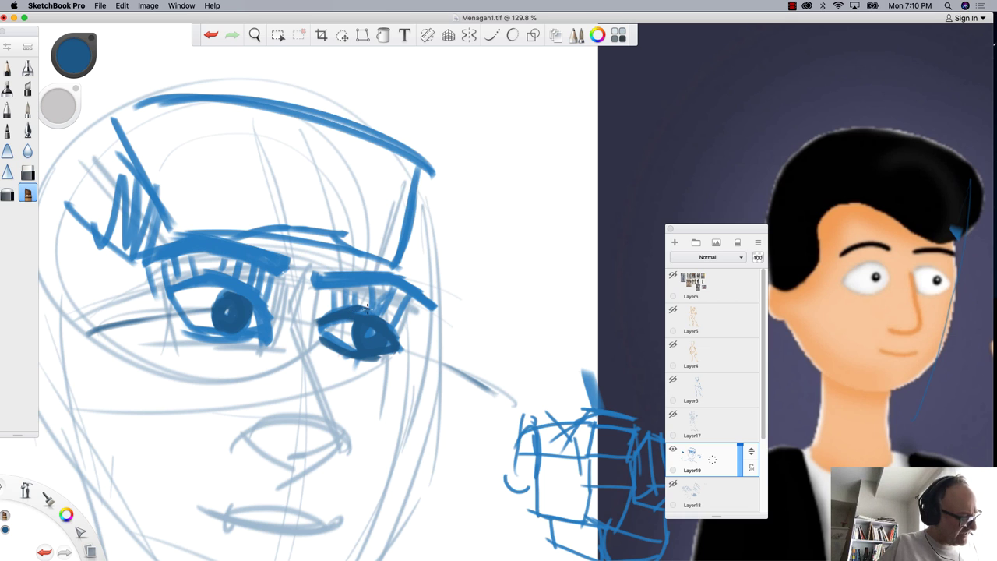
pyautogui.moveTo(364, 312); pyautogui.dragTo(330, 312)
pyautogui.moveTo(400, 357)
pyautogui.mouseDown()
pyautogui.moveTo(342, 355)
pyautogui.moveTo(323, 342)
pyautogui.moveTo(369, 315)
pyautogui.moveTo(415, 325)
pyautogui.moveTo(350, 297)
pyautogui.moveTo(320, 305)
pyautogui.moveTo(222, 267)
pyautogui.moveTo(164, 274)
pyautogui.mouseUp()
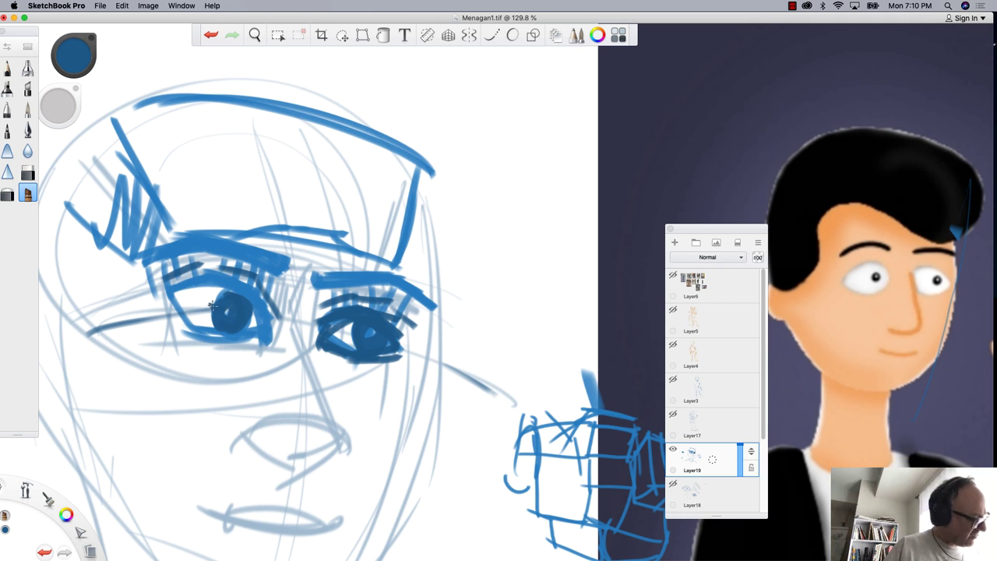
pyautogui.moveTo(202, 301); pyautogui.dragTo(162, 302)
pyautogui.moveTo(324, 316); pyautogui.dragTo(404, 347)
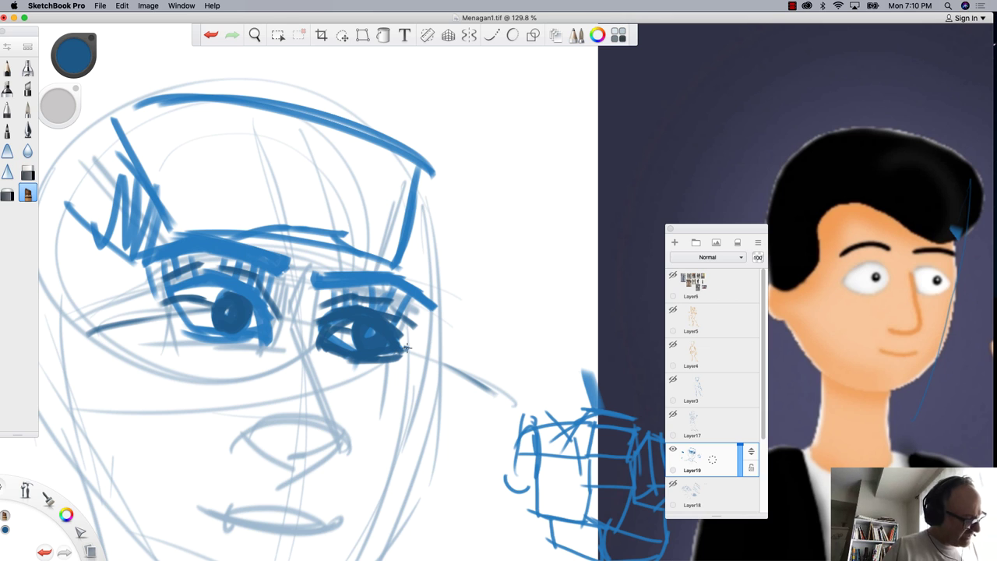
# Draw the large sketch's nose in dark blue with bridge sides, a boxed tip and an angled underside
pyautogui.moveTo(337, 443); pyautogui.dragTo(274, 489)
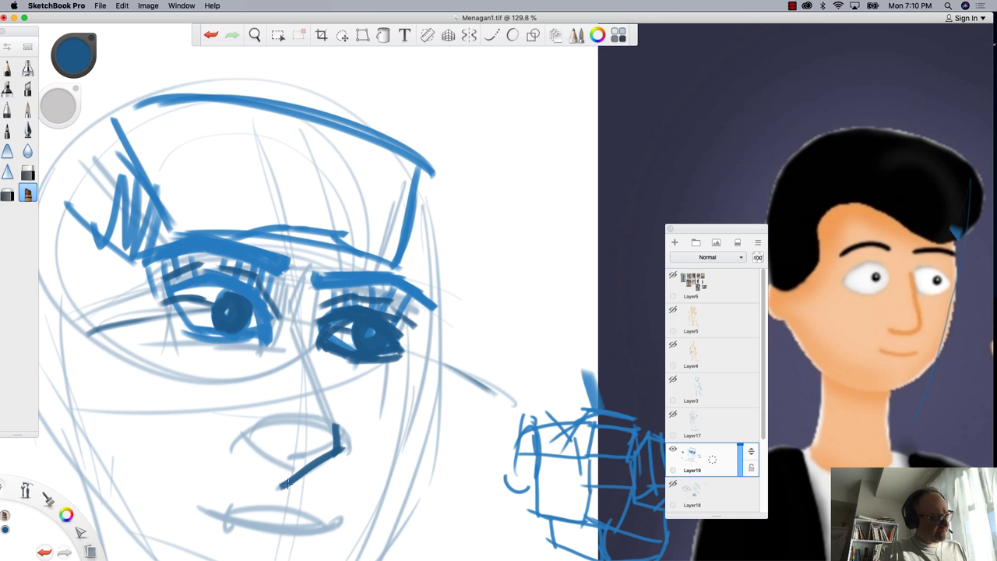
pyautogui.moveTo(270, 430); pyautogui.dragTo(338, 449)
pyautogui.moveTo(292, 290)
pyautogui.mouseDown()
pyautogui.moveTo(273, 409)
pyautogui.moveTo(343, 442)
pyautogui.moveTo(246, 467)
pyautogui.mouseUp()
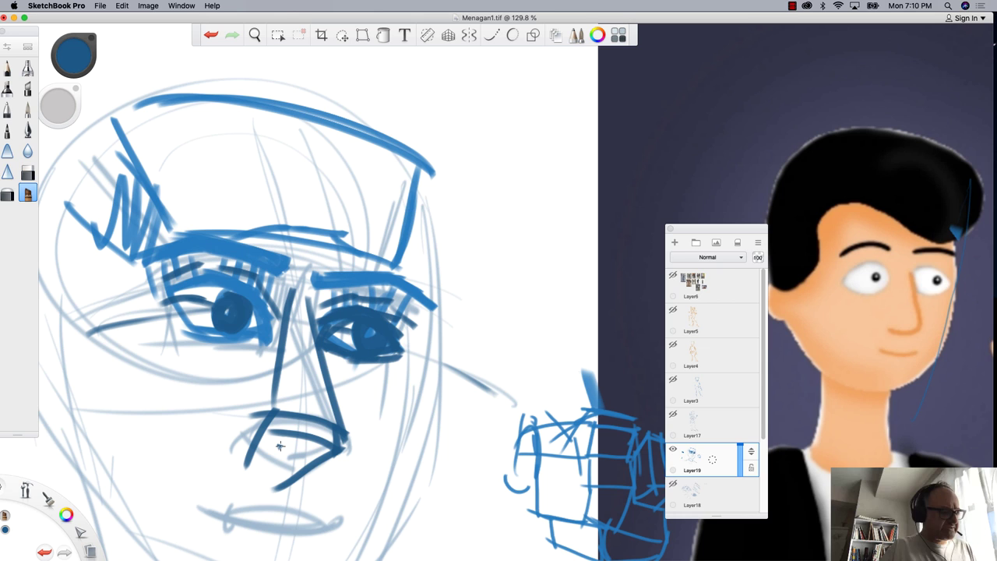
pyautogui.click(791, 5)
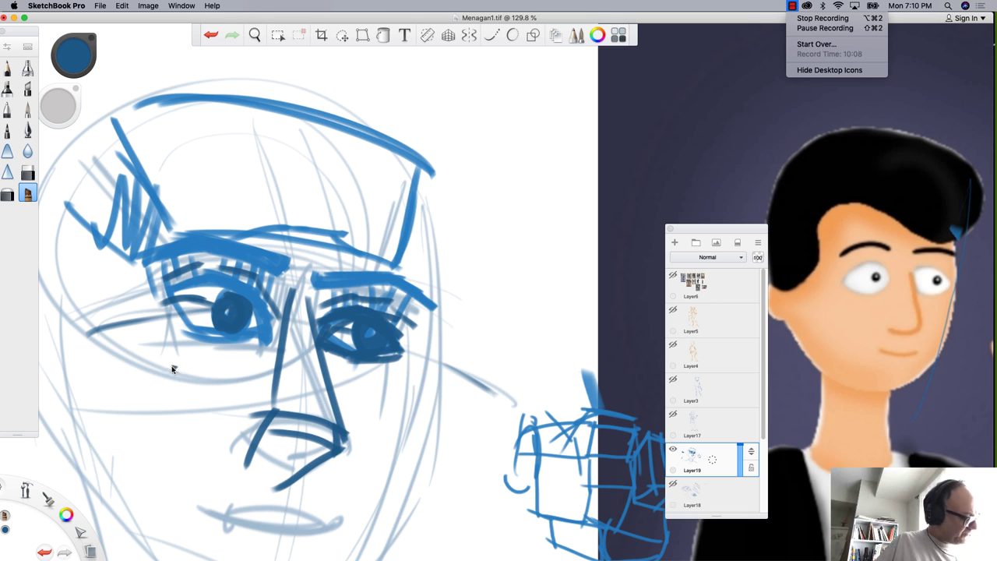
# Fill the cartoon character's nose underside with dark blue and reshape the larger eye with angular lid lines
pyautogui.click(902, 317)
pyautogui.moveTo(911, 328)
pyautogui.mouseDown()
pyautogui.moveTo(889, 324)
pyautogui.moveTo(914, 328)
pyautogui.mouseUp()
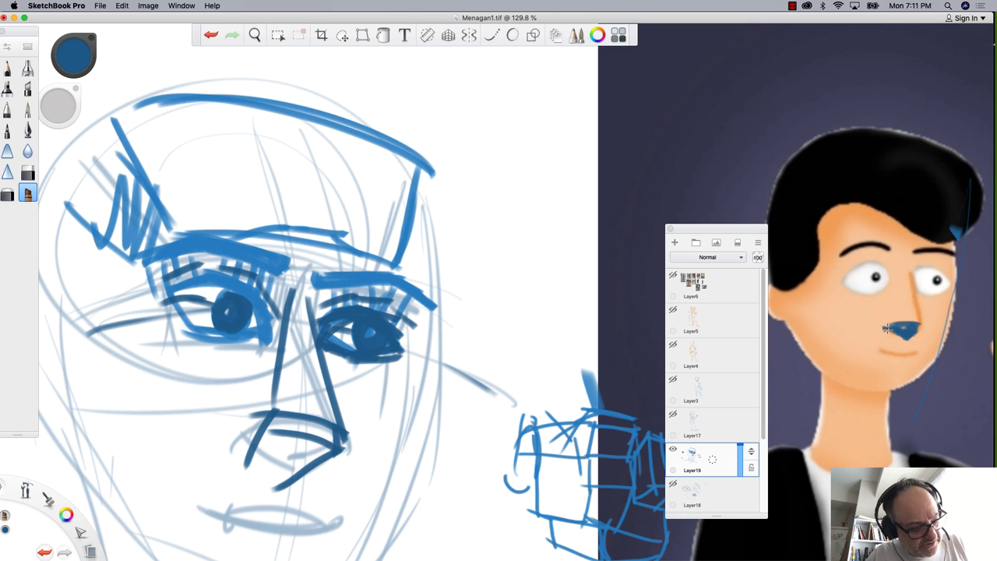
pyautogui.moveTo(887, 276)
pyautogui.mouseDown()
pyautogui.moveTo(889, 295)
pyautogui.moveTo(871, 265)
pyautogui.moveTo(844, 284)
pyautogui.moveTo(858, 275)
pyautogui.mouseUp()
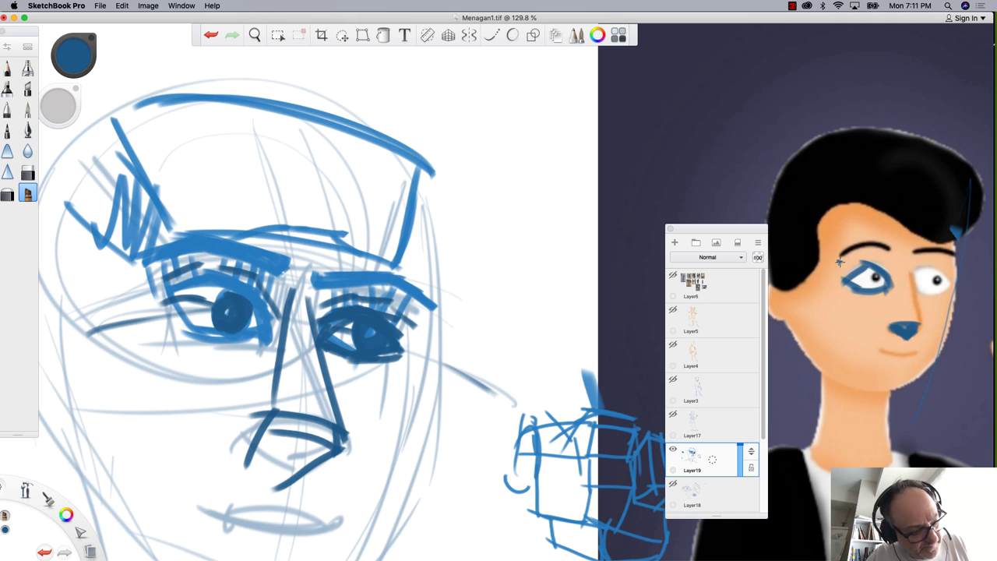
# Draw angular brows, the far eye with its iris, and the far cheek and jaw contour in blue on the cartoon character's face
pyautogui.moveTo(924, 273)
pyautogui.mouseDown()
pyautogui.moveTo(944, 281)
pyautogui.moveTo(929, 265)
pyautogui.moveTo(924, 287)
pyautogui.moveTo(938, 286)
pyautogui.mouseUp()
pyautogui.moveTo(866, 280)
pyautogui.mouseDown()
pyautogui.moveTo(884, 255)
pyautogui.moveTo(831, 257)
pyautogui.mouseUp()
pyautogui.moveTo(919, 243)
pyautogui.mouseDown()
pyautogui.moveTo(954, 249)
pyautogui.moveTo(955, 265)
pyautogui.moveTo(910, 257)
pyautogui.moveTo(956, 289)
pyautogui.moveTo(921, 393)
pyautogui.mouseUp()
pyautogui.moveTo(956, 317); pyautogui.dragTo(851, 372)
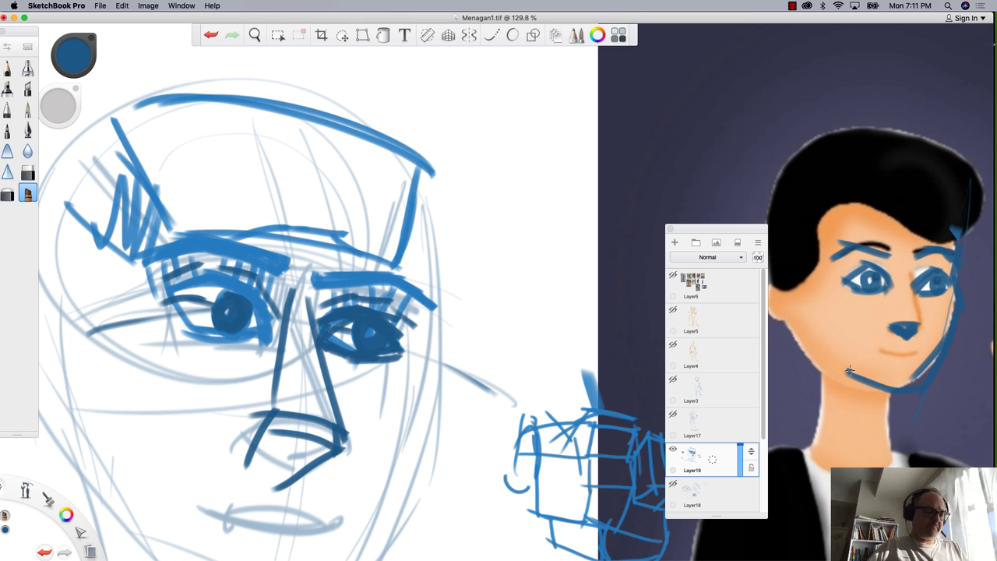
# Strengthen the character's jaw and add a curved vertical centre line, an arched eye line and a near side-plane edge across the face
pyautogui.moveTo(896, 396); pyautogui.dragTo(838, 377)
pyautogui.moveTo(886, 201)
pyautogui.mouseDown()
pyautogui.moveTo(907, 274)
pyautogui.moveTo(884, 408)
pyautogui.mouseUp()
pyautogui.moveTo(932, 268)
pyautogui.mouseDown()
pyautogui.moveTo(822, 272)
pyautogui.moveTo(888, 266)
pyautogui.mouseUp()
pyautogui.moveTo(823, 264); pyautogui.dragTo(833, 349)
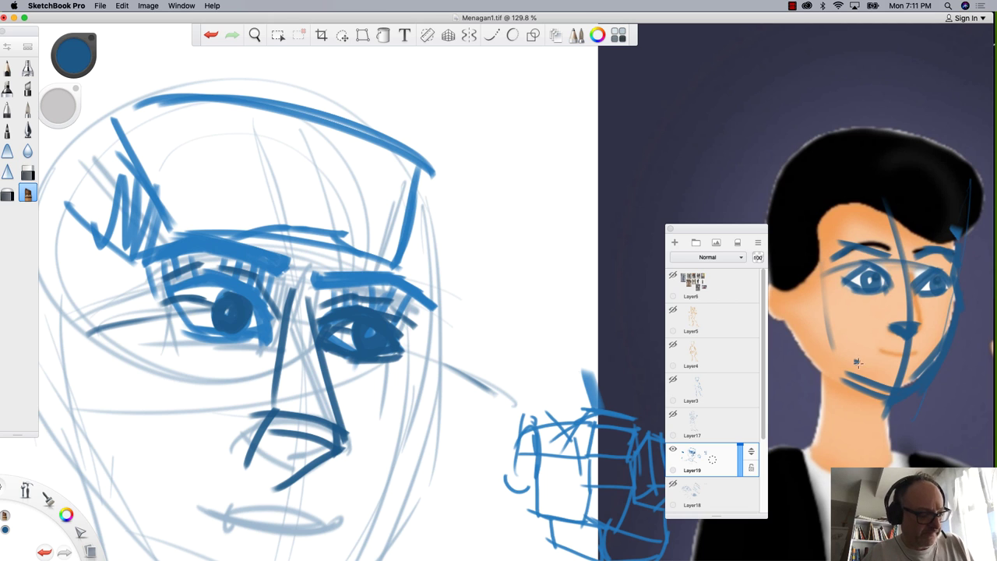
# Outline the character's rear head, jaw and neck, add a downward arrow beside the neck, and mark the forehead and temple planes through the hair
pyautogui.moveTo(864, 388); pyautogui.dragTo(777, 326)
pyautogui.moveTo(751, 229)
pyautogui.mouseDown()
pyautogui.moveTo(650, 149)
pyautogui.moveTo(776, 319)
pyautogui.mouseUp()
pyautogui.moveTo(878, 448); pyautogui.dragTo(813, 451)
pyautogui.moveTo(822, 370); pyautogui.dragTo(812, 450)
pyautogui.moveTo(777, 370); pyautogui.dragTo(782, 411)
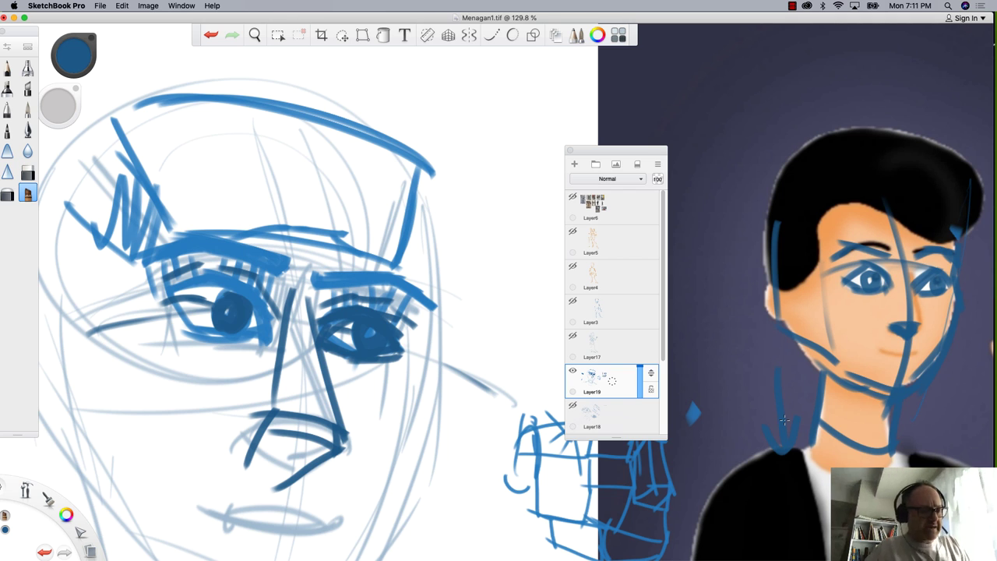
pyautogui.moveTo(952, 238); pyautogui.dragTo(815, 194)
pyautogui.moveTo(920, 226)
pyautogui.mouseDown()
pyautogui.moveTo(843, 193)
pyautogui.moveTo(819, 213)
pyautogui.moveTo(833, 197)
pyautogui.moveTo(814, 246)
pyautogui.moveTo(765, 293)
pyautogui.mouseUp()
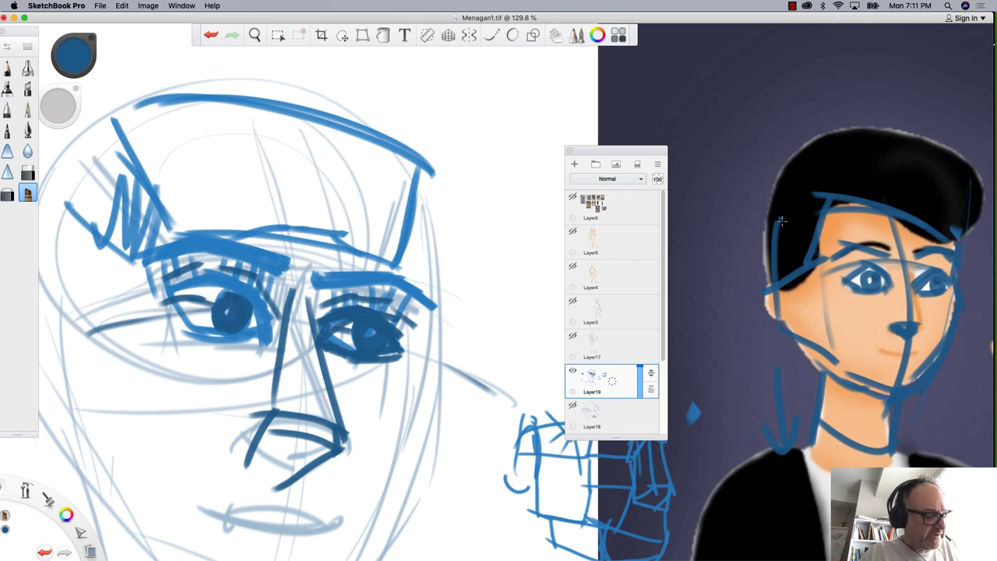
# Firm up the large head sketch's outer contours, ear, jaw, mouth planes and neck with dark blue lines
pyautogui.press('space')
pyautogui.moveTo(293, 314); pyautogui.dragTo(128, 302)
pyautogui.moveTo(126, 351); pyautogui.dragTo(503, 226)
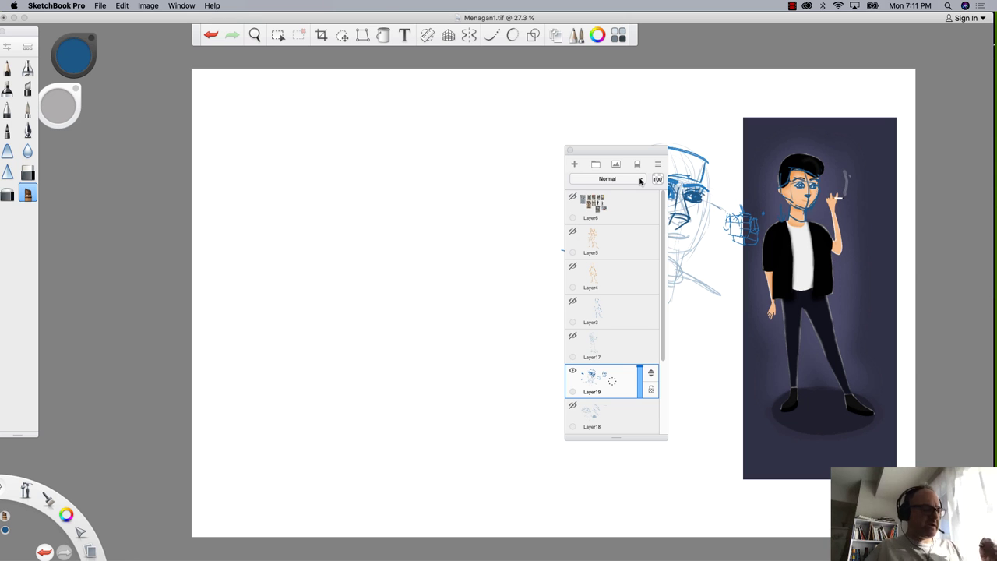
pyautogui.moveTo(603, 155)
pyautogui.mouseDown()
pyautogui.moveTo(327, 125)
pyautogui.moveTo(412, 122)
pyautogui.moveTo(429, 103)
pyautogui.mouseUp()
pyautogui.moveTo(685, 255); pyautogui.dragTo(678, 277)
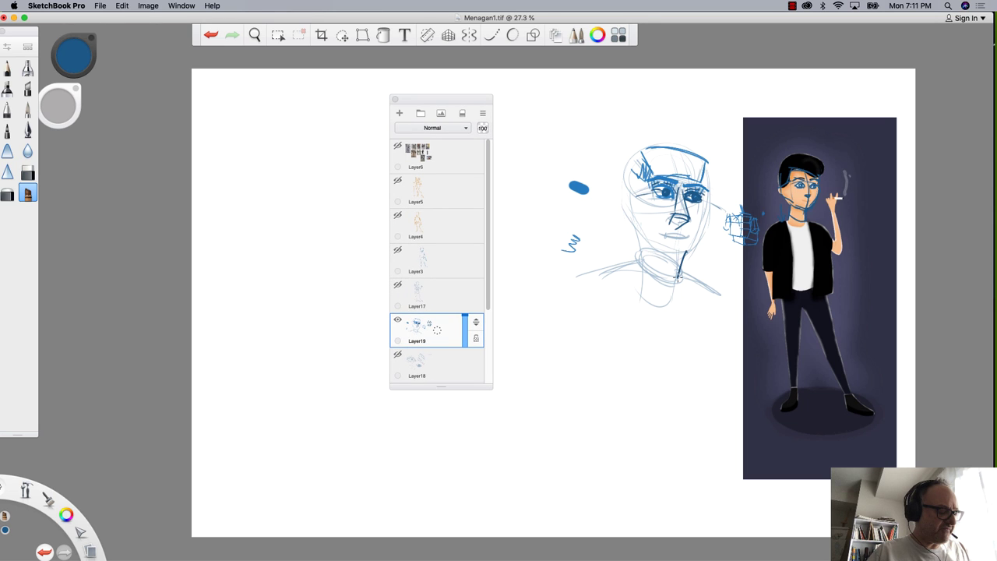
pyautogui.moveTo(707, 161)
pyautogui.mouseDown()
pyautogui.moveTo(712, 224)
pyautogui.moveTo(713, 210)
pyautogui.moveTo(700, 237)
pyautogui.moveTo(643, 246)
pyautogui.moveTo(664, 248)
pyautogui.moveTo(639, 235)
pyautogui.moveTo(628, 191)
pyautogui.moveTo(625, 216)
pyautogui.moveTo(624, 189)
pyautogui.moveTo(639, 244)
pyautogui.mouseUp()
pyautogui.moveTo(693, 260)
pyautogui.mouseDown()
pyautogui.moveTo(660, 237)
pyautogui.moveTo(686, 237)
pyautogui.moveTo(664, 231)
pyautogui.moveTo(660, 248)
pyautogui.moveTo(676, 250)
pyautogui.moveTo(663, 246)
pyautogui.moveTo(680, 280)
pyautogui.moveTo(710, 289)
pyautogui.mouseUp()
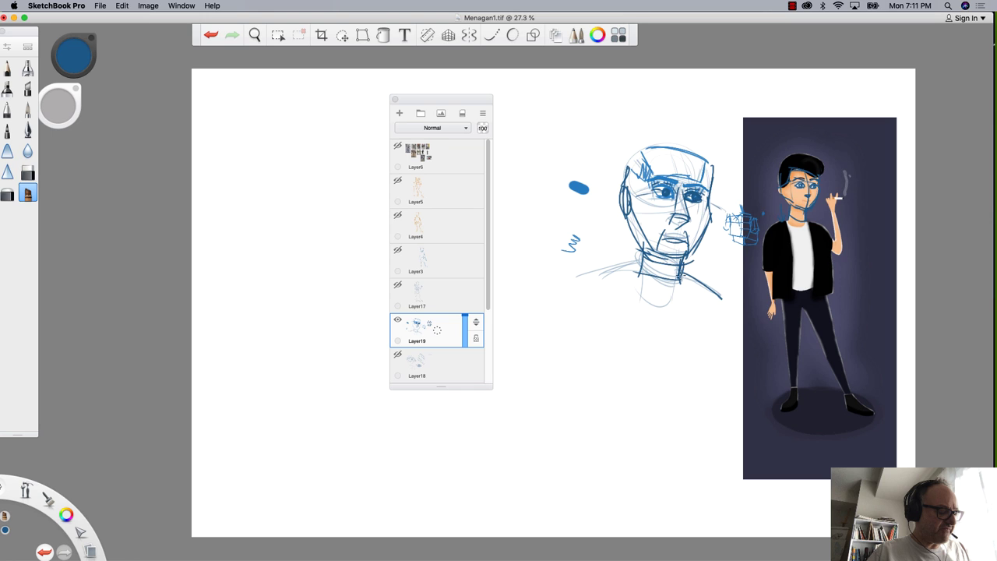
# Draw the large sketch's sloping shoulders and both sides of the torso below the neck
pyautogui.moveTo(639, 265)
pyautogui.mouseDown()
pyautogui.moveTo(674, 282)
pyautogui.moveTo(594, 299)
pyautogui.mouseUp()
pyautogui.moveTo(722, 296); pyautogui.dragTo(695, 380)
pyautogui.moveTo(597, 298); pyautogui.dragTo(612, 377)
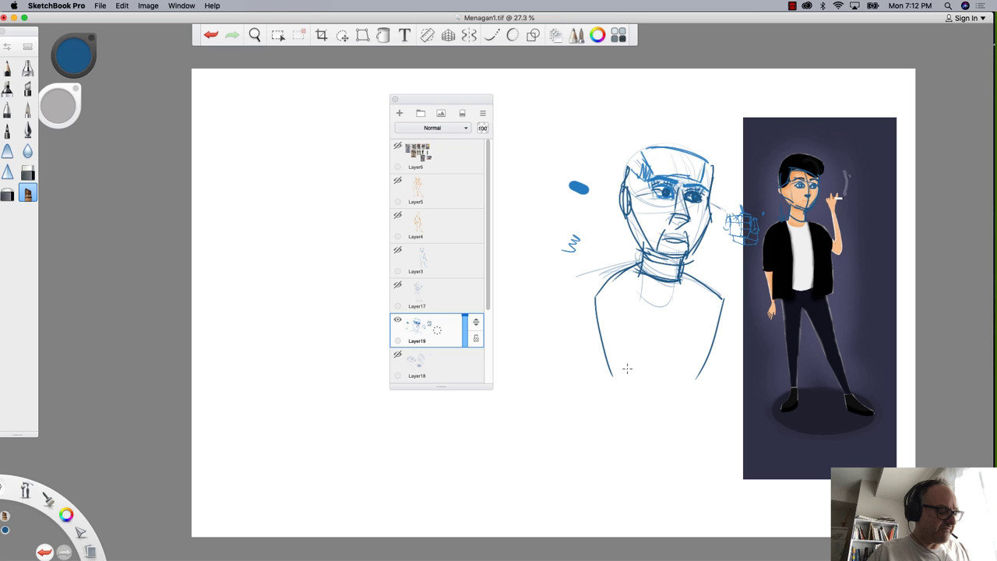
# Sketch the large head's swept-up hair with loose strokes over the forehead, crown and sideburn, and extend a tuft beyond the brow
pyautogui.moveTo(706, 178)
pyautogui.mouseDown()
pyautogui.moveTo(701, 145)
pyautogui.moveTo(645, 137)
pyautogui.moveTo(638, 162)
pyautogui.mouseUp()
pyautogui.moveTo(715, 141)
pyautogui.mouseDown()
pyautogui.moveTo(698, 164)
pyautogui.moveTo(661, 141)
pyautogui.moveTo(662, 151)
pyautogui.moveTo(715, 162)
pyautogui.moveTo(686, 132)
pyautogui.mouseUp()
pyautogui.moveTo(695, 131); pyautogui.dragTo(648, 156)
pyautogui.moveTo(674, 128)
pyautogui.mouseDown()
pyautogui.moveTo(621, 138)
pyautogui.moveTo(620, 198)
pyautogui.mouseUp()
pyautogui.moveTo(645, 159)
pyautogui.mouseDown()
pyautogui.moveTo(638, 211)
pyautogui.moveTo(628, 206)
pyautogui.mouseUp()
pyautogui.moveTo(627, 168); pyautogui.dragTo(620, 192)
pyautogui.moveTo(654, 137)
pyautogui.mouseDown()
pyautogui.moveTo(621, 162)
pyautogui.moveTo(631, 218)
pyautogui.mouseUp()
pyautogui.moveTo(636, 198); pyautogui.dragTo(626, 207)
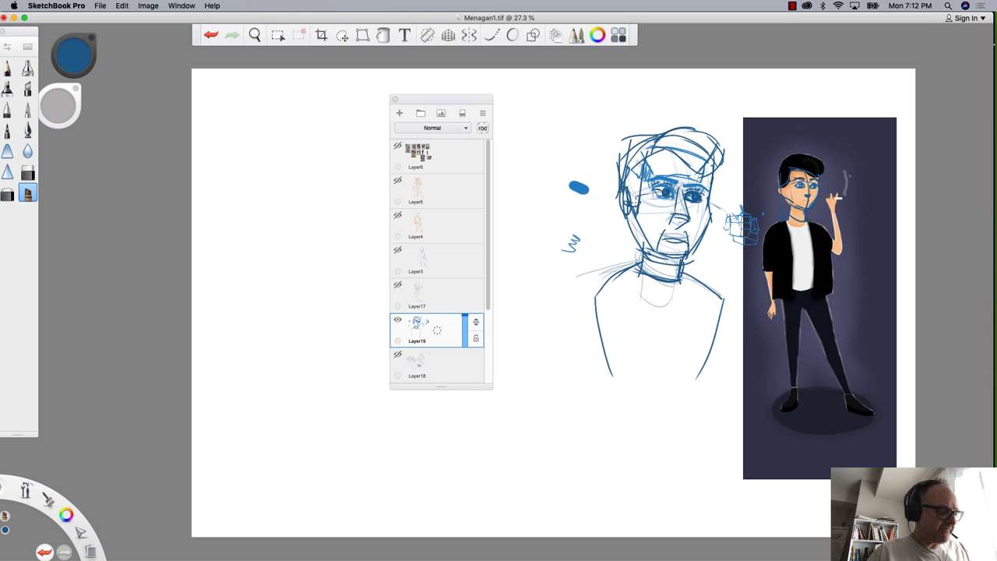
pyautogui.moveTo(680, 156); pyautogui.dragTo(638, 159)
pyautogui.moveTo(647, 153); pyautogui.dragTo(630, 198)
pyautogui.moveTo(632, 138); pyautogui.dragTo(614, 185)
pyautogui.moveTo(674, 121)
pyautogui.mouseDown()
pyautogui.moveTo(646, 126)
pyautogui.moveTo(716, 145)
pyautogui.moveTo(673, 120)
pyautogui.moveTo(724, 154)
pyautogui.moveTo(723, 180)
pyautogui.moveTo(736, 156)
pyautogui.mouseUp()
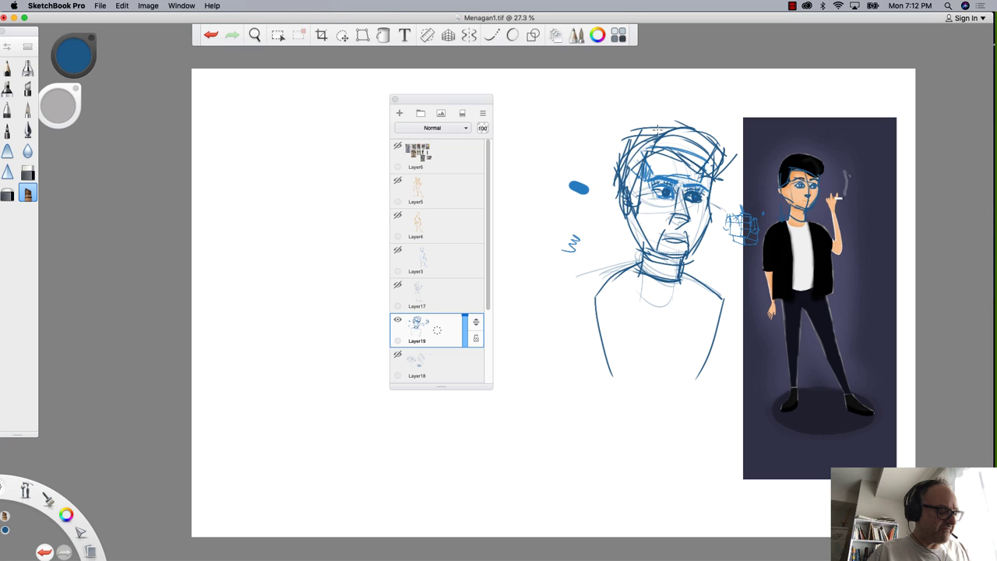
# Enlarge the brush to 15.3, draw an arrow down to the cartoon's hair and add thick, wider shoulder lines to the large sketch
pyautogui.press(']')
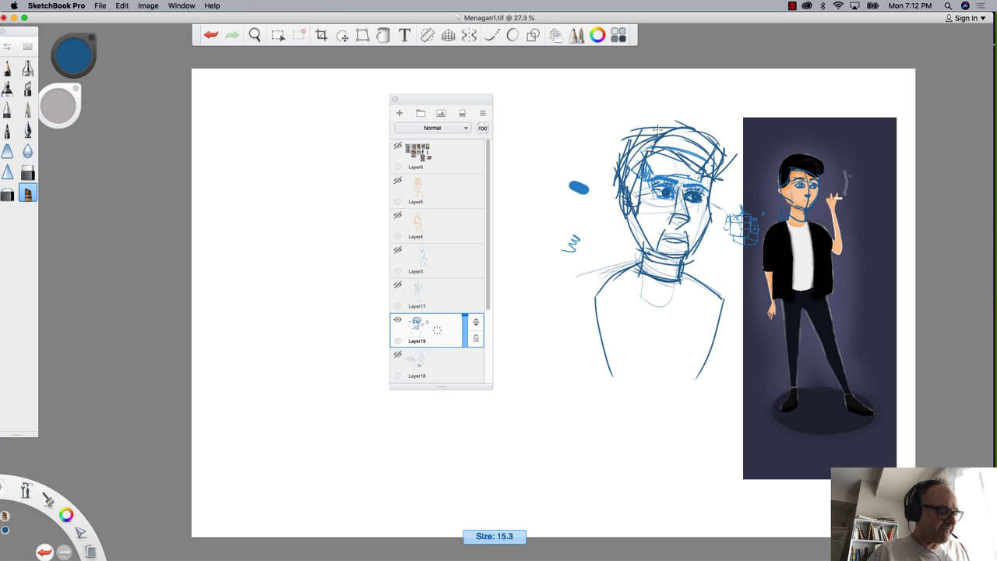
pyautogui.moveTo(818, 131); pyautogui.dragTo(811, 148)
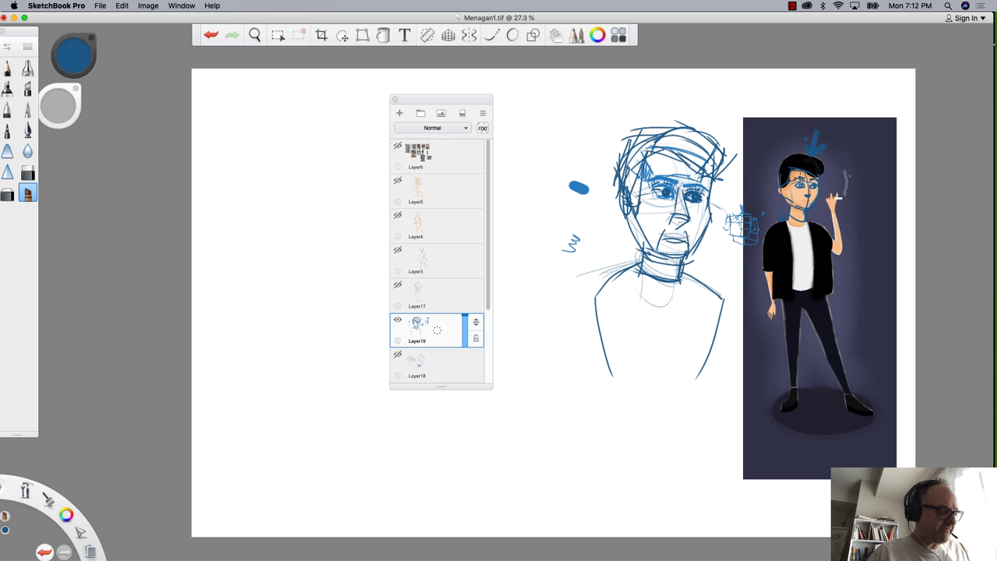
pyautogui.moveTo(683, 282)
pyautogui.mouseDown()
pyautogui.moveTo(722, 310)
pyautogui.moveTo(661, 281)
pyautogui.moveTo(579, 298)
pyautogui.mouseUp()
pyautogui.moveTo(581, 295); pyautogui.dragTo(604, 378)
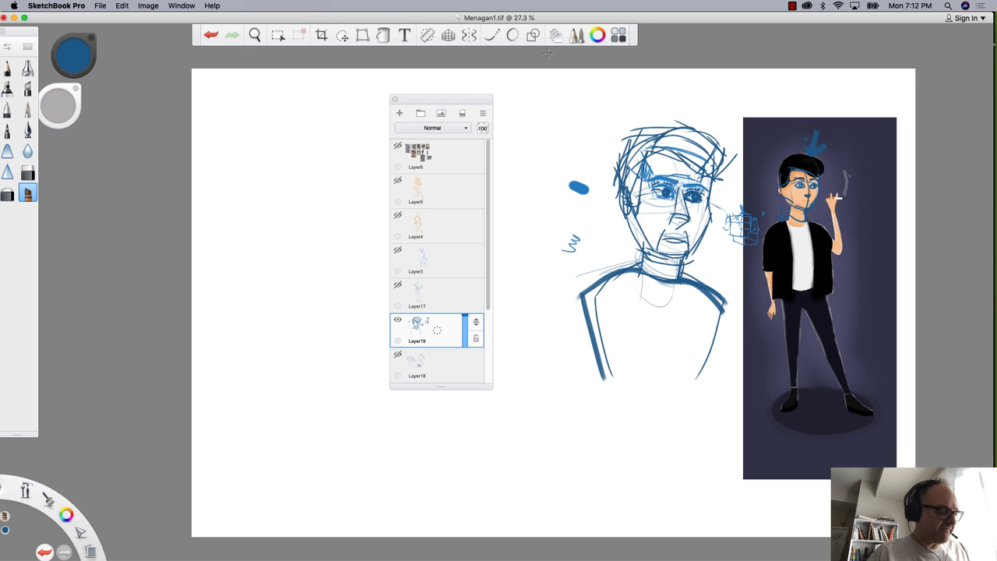
# Hide the Layer19 sketch, show the reference photos on Layer6 and zoom in on the lower photos
pyautogui.moveTo(435, 102); pyautogui.dragTo(598, 60)
pyautogui.click(561, 279)
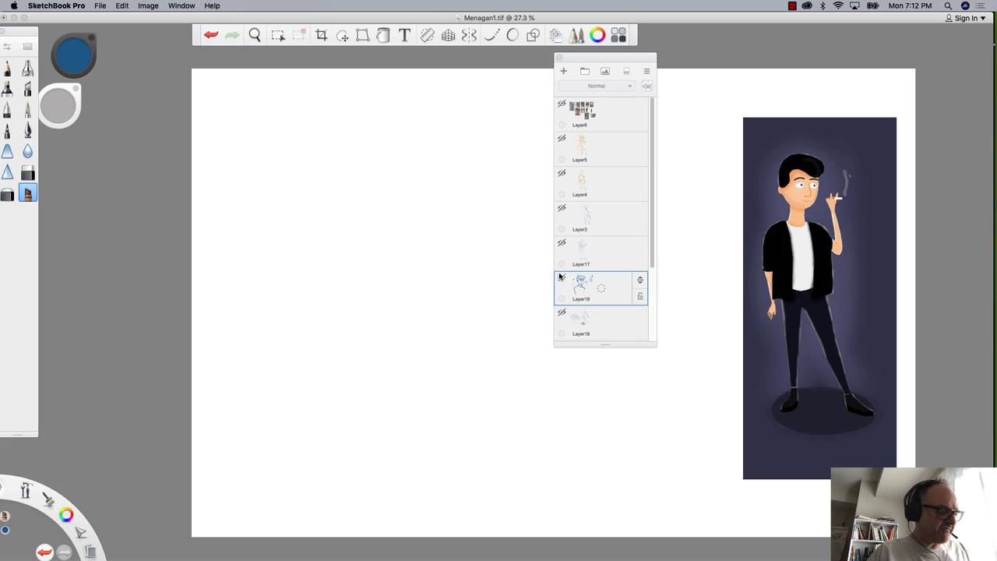
pyautogui.click(562, 106)
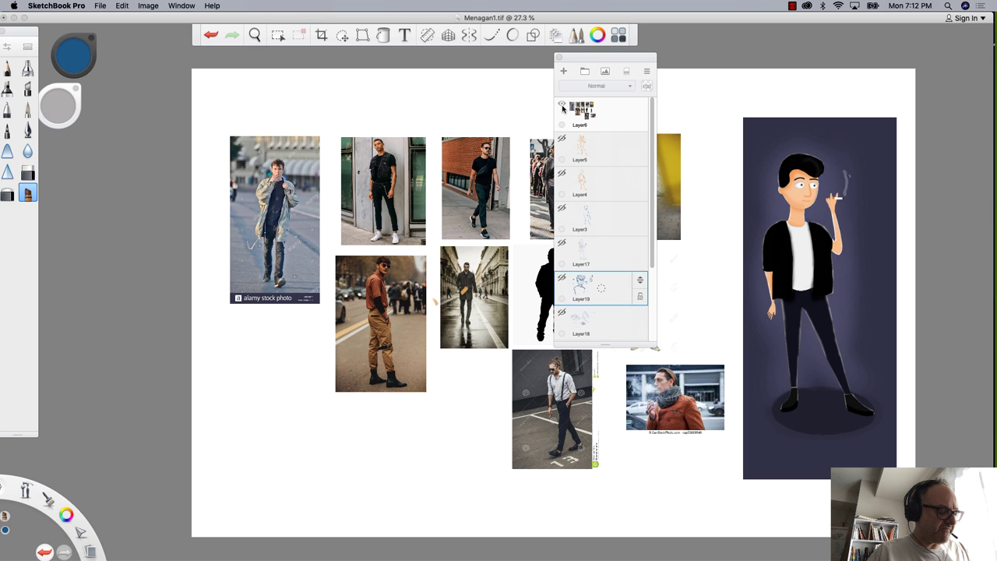
pyautogui.moveTo(577, 58); pyautogui.dragTo(929, 21)
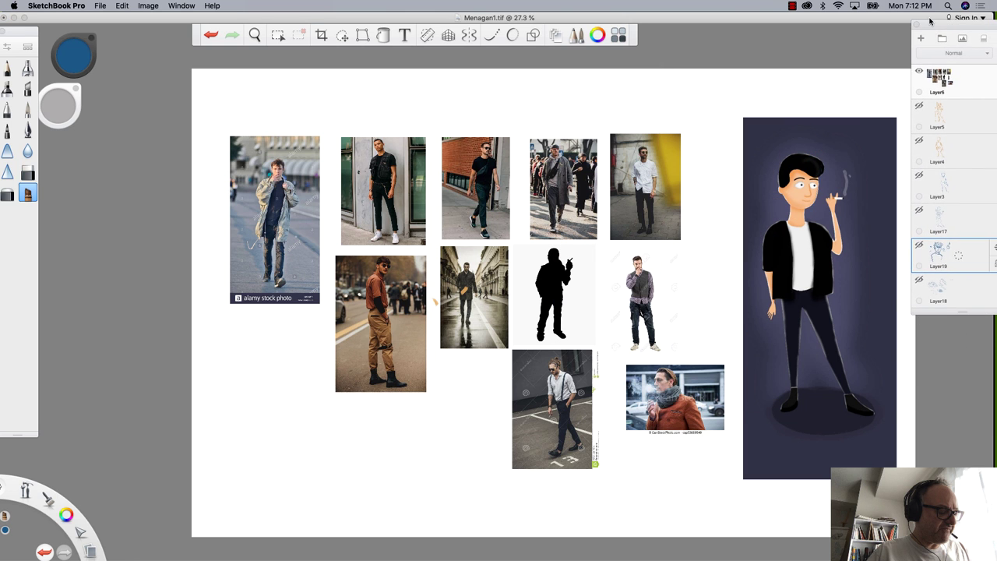
pyautogui.press('space')
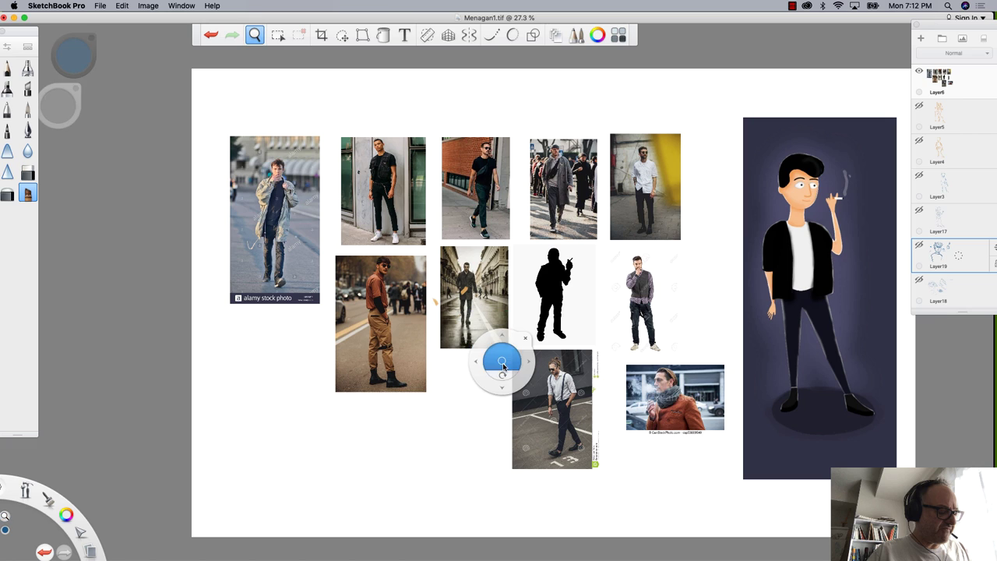
pyautogui.moveTo(499, 363); pyautogui.dragTo(383, 321)
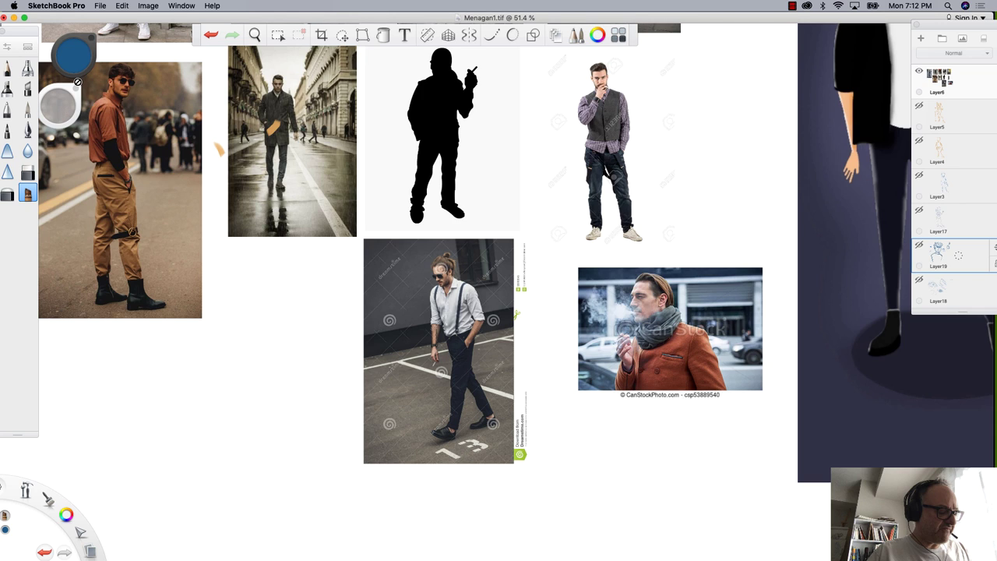
# Pick a pale pink swatch as the brush colour and add a new layer above the reference photos
pyautogui.click(598, 35)
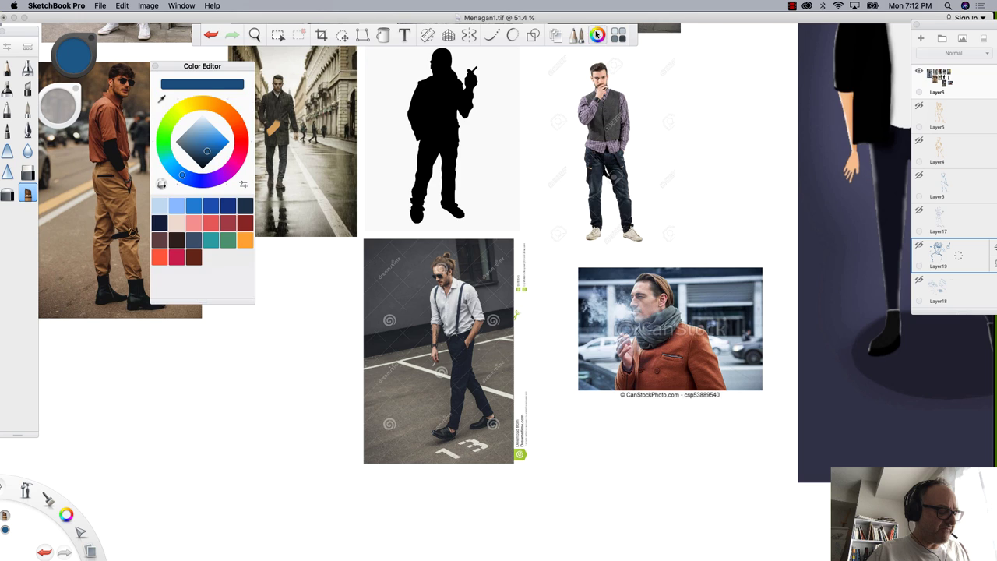
pyautogui.click(180, 223)
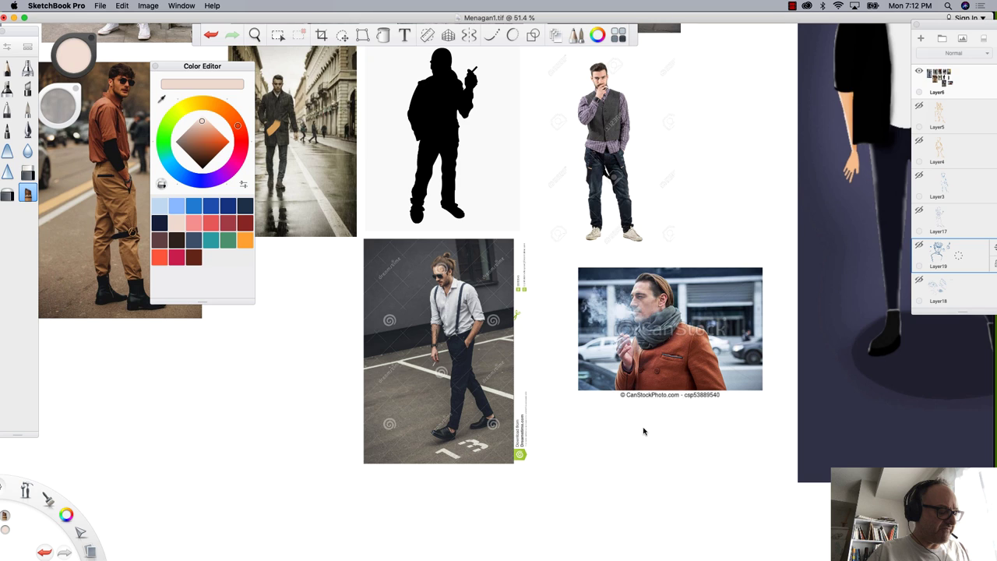
pyautogui.click(921, 38)
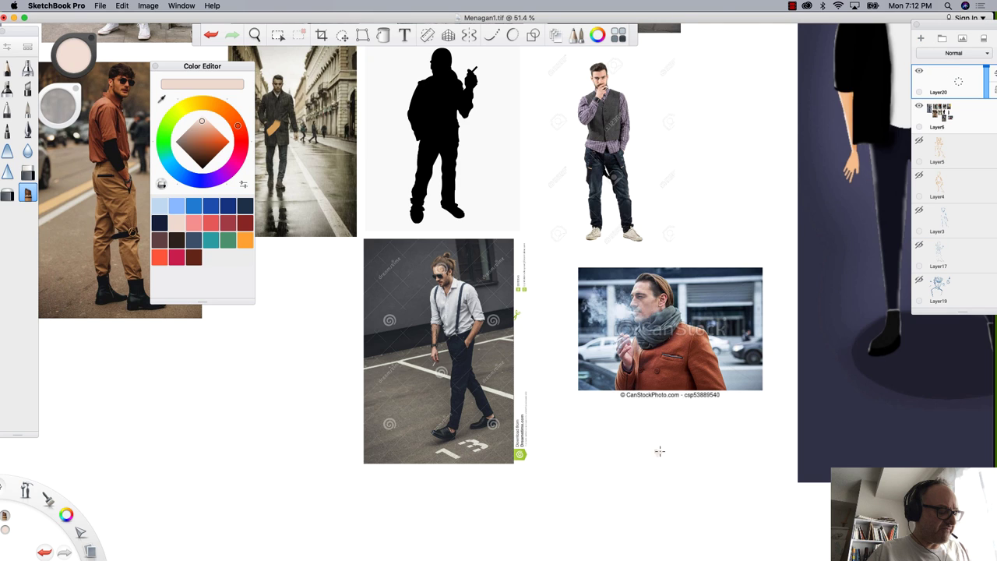
# Sketch a loose pale pink figure over and below the smoking man's photo, roughing in the arms and lower body
pyautogui.moveTo(670, 438)
pyautogui.mouseDown()
pyautogui.moveTo(632, 483)
pyautogui.moveTo(617, 471)
pyautogui.mouseUp()
pyautogui.moveTo(632, 430); pyautogui.dragTo(675, 448)
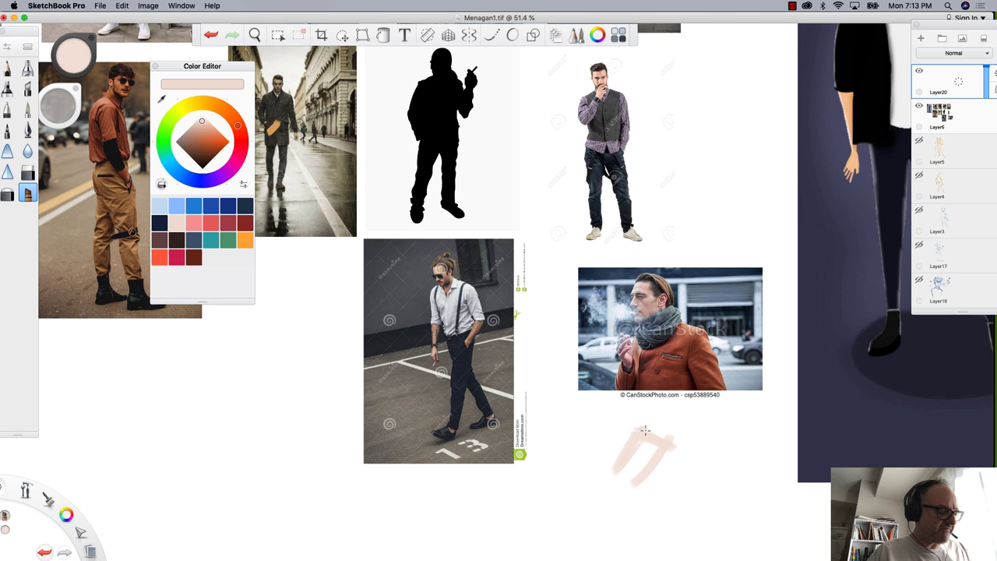
pyautogui.moveTo(674, 407)
pyautogui.mouseDown()
pyautogui.moveTo(604, 414)
pyautogui.moveTo(617, 485)
pyautogui.mouseUp()
pyautogui.moveTo(674, 450)
pyautogui.mouseDown()
pyautogui.moveTo(648, 502)
pyautogui.moveTo(649, 478)
pyautogui.mouseUp()
pyautogui.moveTo(652, 514); pyautogui.dragTo(692, 455)
pyautogui.moveTo(682, 470)
pyautogui.mouseDown()
pyautogui.moveTo(704, 492)
pyautogui.moveTo(581, 511)
pyautogui.moveTo(571, 502)
pyautogui.mouseUp()
pyautogui.moveTo(745, 475)
pyautogui.mouseDown()
pyautogui.moveTo(734, 425)
pyautogui.moveTo(684, 352)
pyautogui.moveTo(615, 342)
pyautogui.moveTo(625, 410)
pyautogui.mouseUp()
pyautogui.moveTo(696, 321)
pyautogui.mouseDown()
pyautogui.moveTo(666, 396)
pyautogui.moveTo(629, 389)
pyautogui.mouseUp()
pyautogui.moveTo(623, 352); pyautogui.dragTo(634, 396)
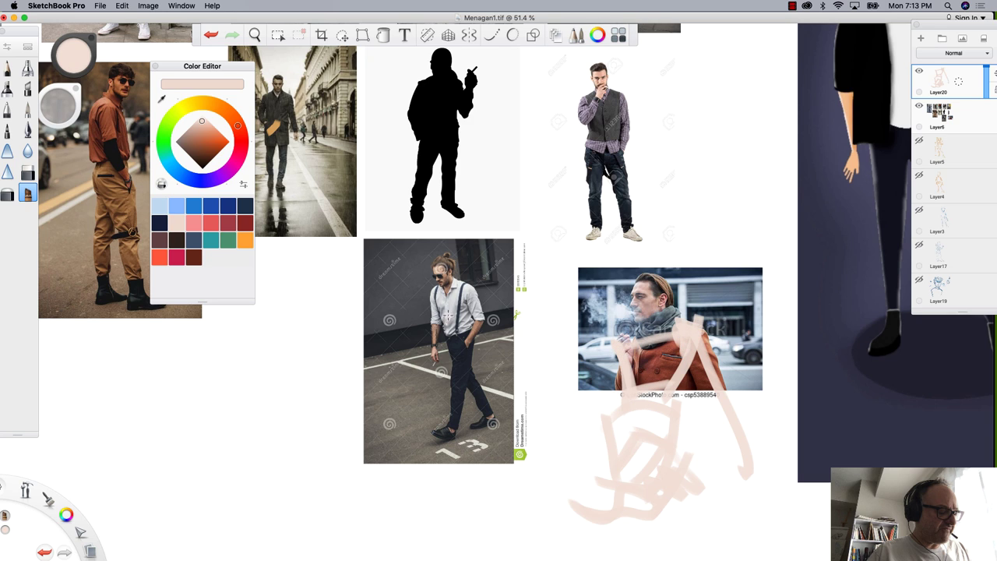
# Trace the crossing leg lines and the hanging arm over the photo of the walking man in suspenders
pyautogui.moveTo(443, 303); pyautogui.dragTo(504, 443)
pyautogui.moveTo(469, 347)
pyautogui.mouseDown()
pyautogui.moveTo(452, 433)
pyautogui.moveTo(436, 437)
pyautogui.moveTo(473, 433)
pyautogui.mouseUp()
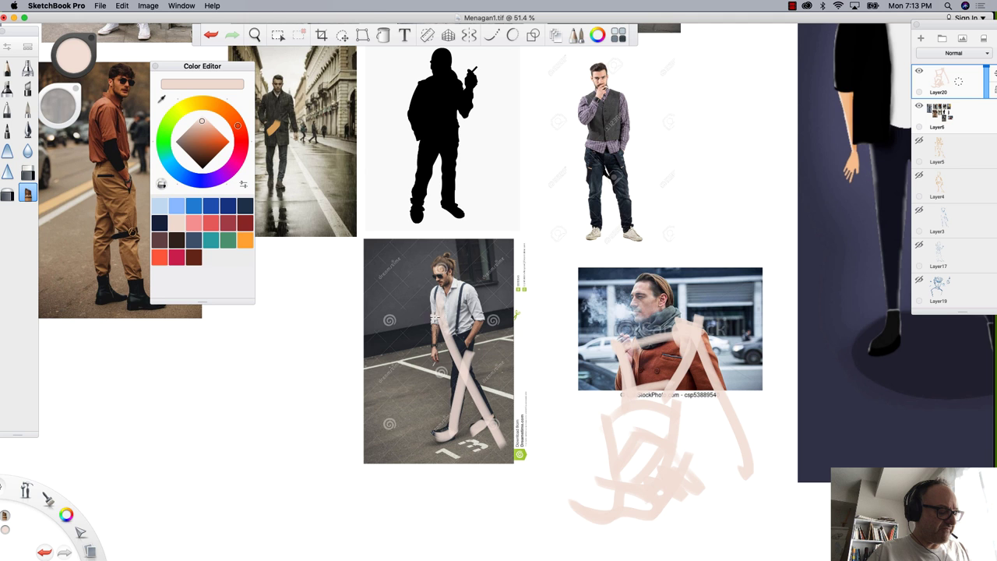
pyautogui.moveTo(438, 303); pyautogui.dragTo(434, 360)
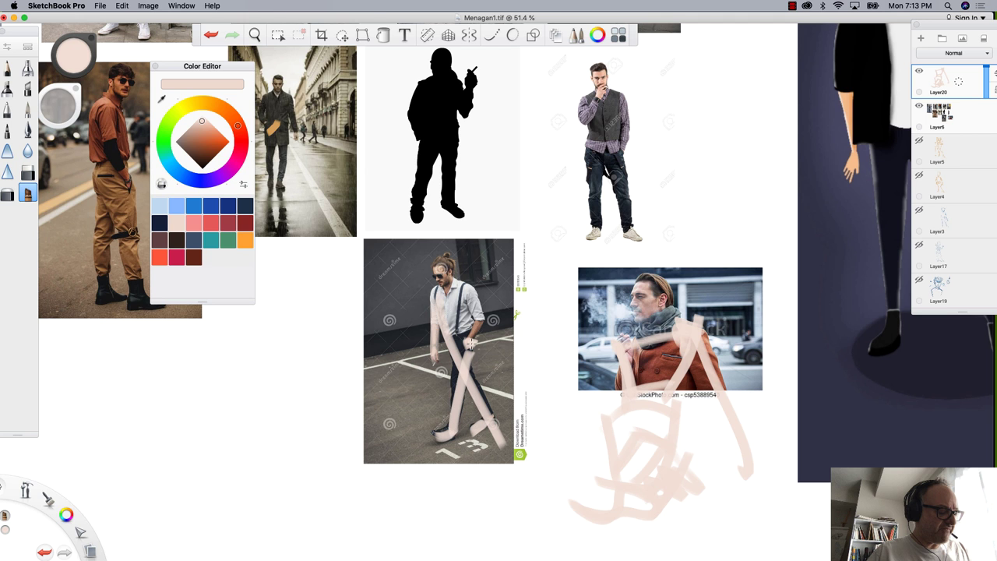
# Draw the lowered arm, hip and supporting leg as pale pink construction lines over the cartoon character
pyautogui.press('space')
pyautogui.moveTo(552, 294)
pyautogui.mouseDown()
pyautogui.moveTo(332, 323)
pyautogui.moveTo(224, 477)
pyautogui.mouseUp()
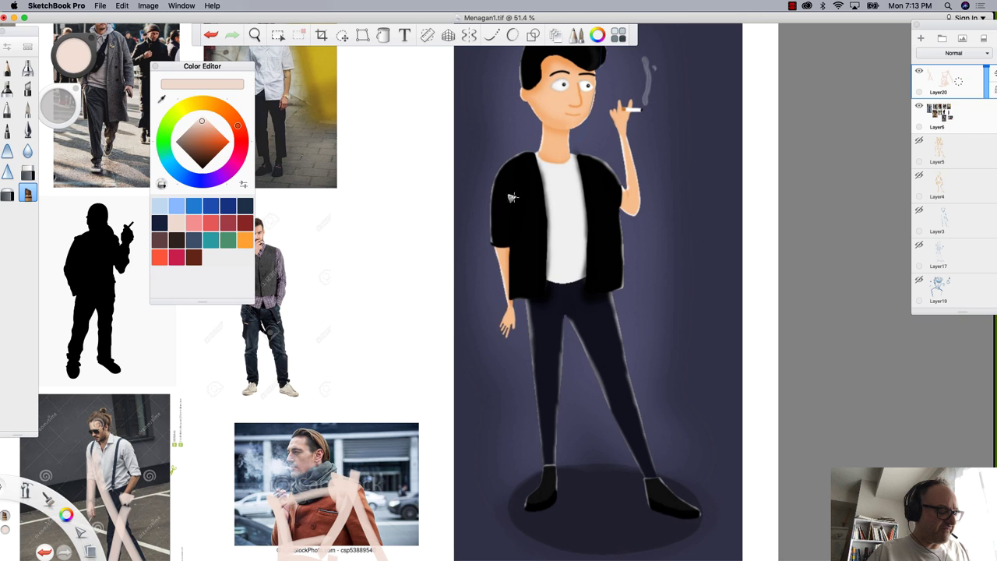
pyautogui.moveTo(515, 171)
pyautogui.mouseDown()
pyautogui.moveTo(487, 239)
pyautogui.moveTo(527, 320)
pyautogui.moveTo(492, 235)
pyautogui.moveTo(542, 300)
pyautogui.moveTo(533, 343)
pyautogui.moveTo(565, 323)
pyautogui.moveTo(548, 398)
pyautogui.moveTo(569, 310)
pyautogui.moveTo(545, 427)
pyautogui.moveTo(555, 485)
pyautogui.mouseUp()
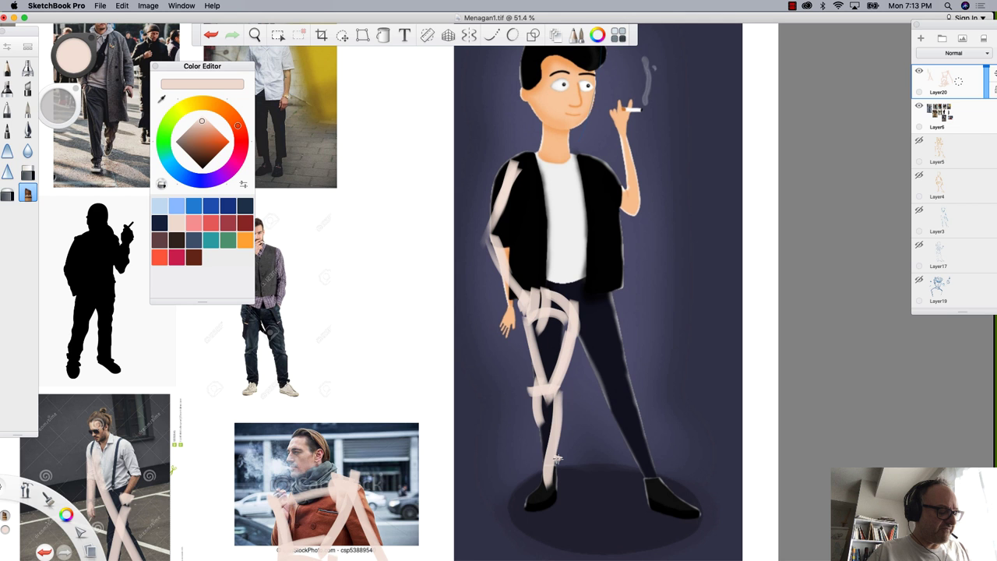
# Draw a double-headed arrow between the silhouette and the man in the vest, and mark his arms, torso and legs
pyautogui.press('space')
pyautogui.moveTo(187, 413); pyautogui.dragTo(622, 399)
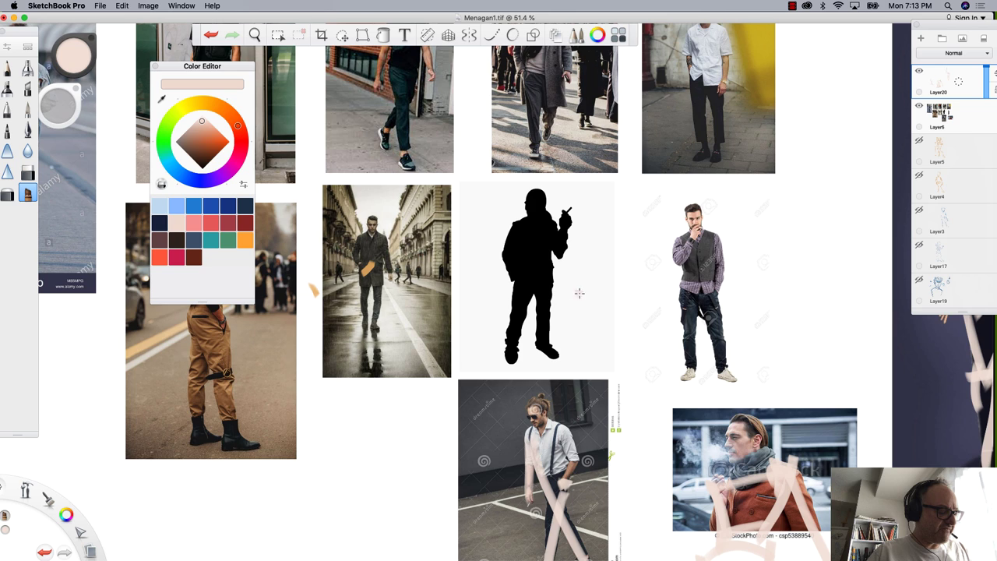
pyautogui.moveTo(577, 294)
pyautogui.mouseDown()
pyautogui.moveTo(658, 303)
pyautogui.moveTo(632, 319)
pyautogui.mouseUp()
pyautogui.moveTo(584, 285)
pyautogui.mouseDown()
pyautogui.moveTo(573, 290)
pyautogui.moveTo(582, 302)
pyautogui.mouseUp()
pyautogui.moveTo(694, 223)
pyautogui.mouseDown()
pyautogui.moveTo(708, 244)
pyautogui.moveTo(689, 271)
pyautogui.moveTo(709, 281)
pyautogui.moveTo(725, 386)
pyautogui.mouseUp()
pyautogui.moveTo(684, 296); pyautogui.dragTo(684, 373)
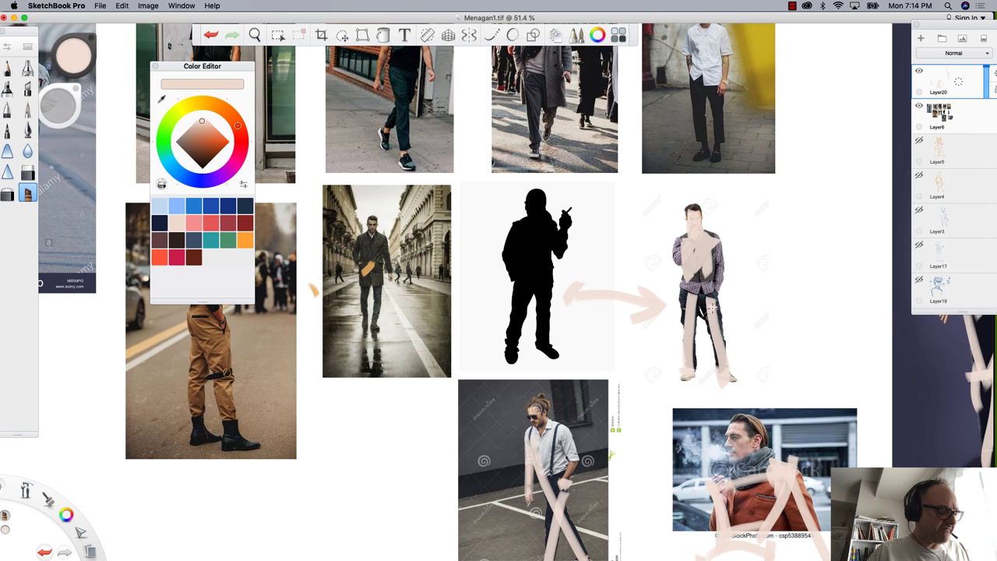
pyautogui.moveTo(713, 307); pyautogui.dragTo(689, 295)
# Circle the silhouette's head and draw left-pointing direction arrows beside it and on the smoking man's photo
pyautogui.moveTo(516, 181)
pyautogui.mouseDown()
pyautogui.moveTo(522, 230)
pyautogui.moveTo(513, 175)
pyautogui.mouseUp()
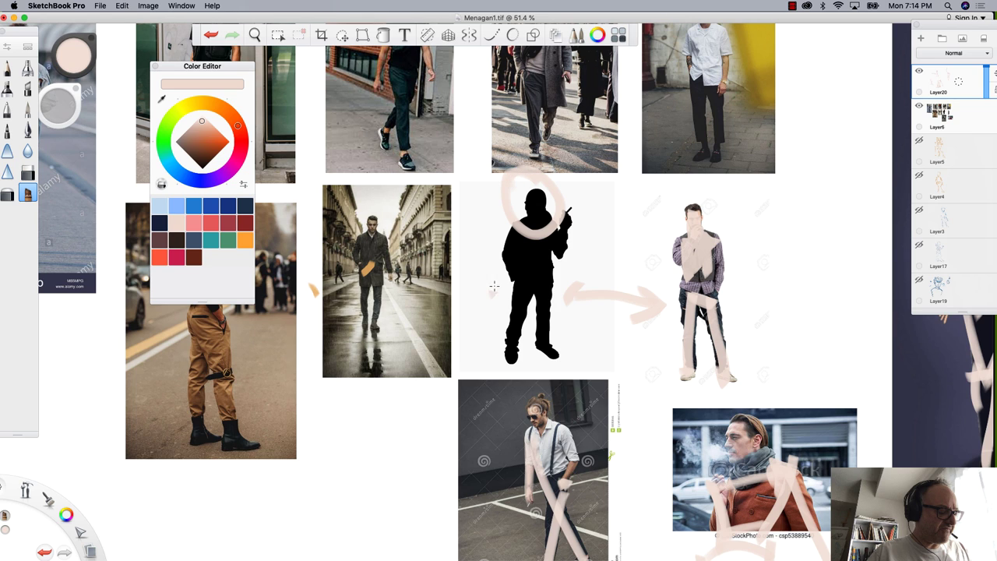
pyautogui.moveTo(498, 216)
pyautogui.mouseDown()
pyautogui.moveTo(466, 207)
pyautogui.moveTo(469, 219)
pyautogui.mouseUp()
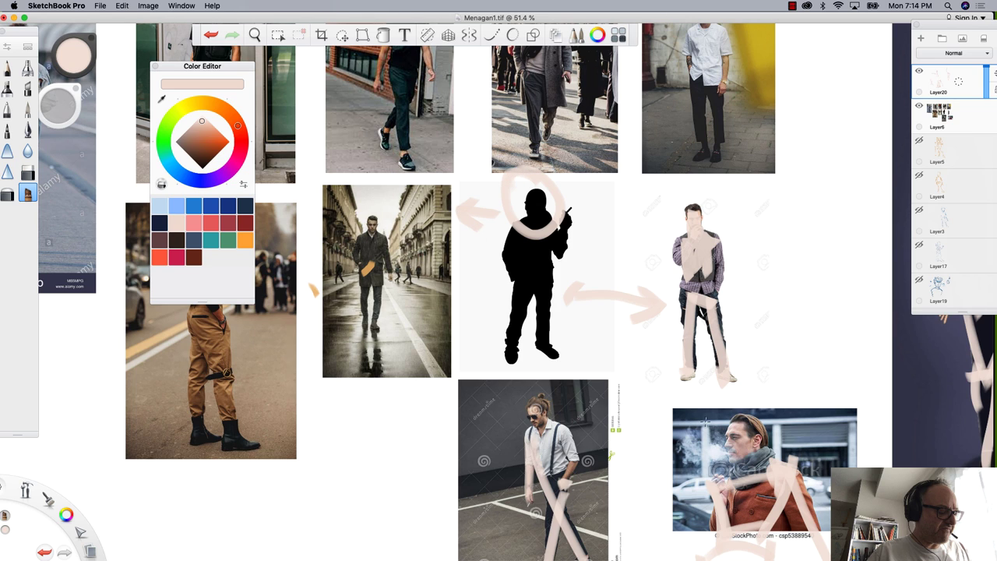
pyautogui.moveTo(705, 422)
pyautogui.mouseDown()
pyautogui.moveTo(675, 420)
pyautogui.moveTo(679, 410)
pyautogui.mouseUp()
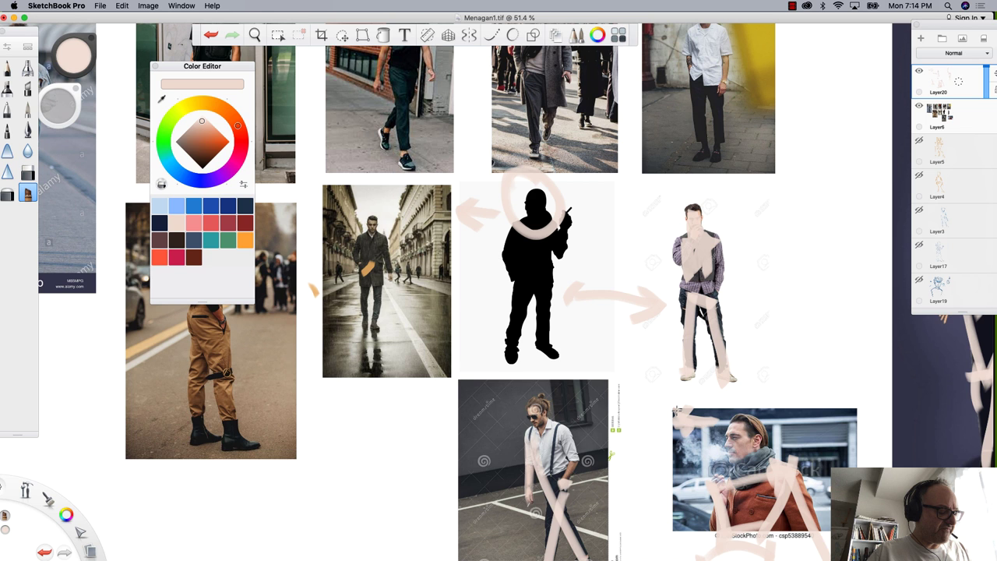
# Draw an arrow pointing left from the back of the cartoon's head and another pointing down at the smoking man's photo
pyautogui.press('space')
pyautogui.moveTo(677, 414); pyautogui.dragTo(226, 446)
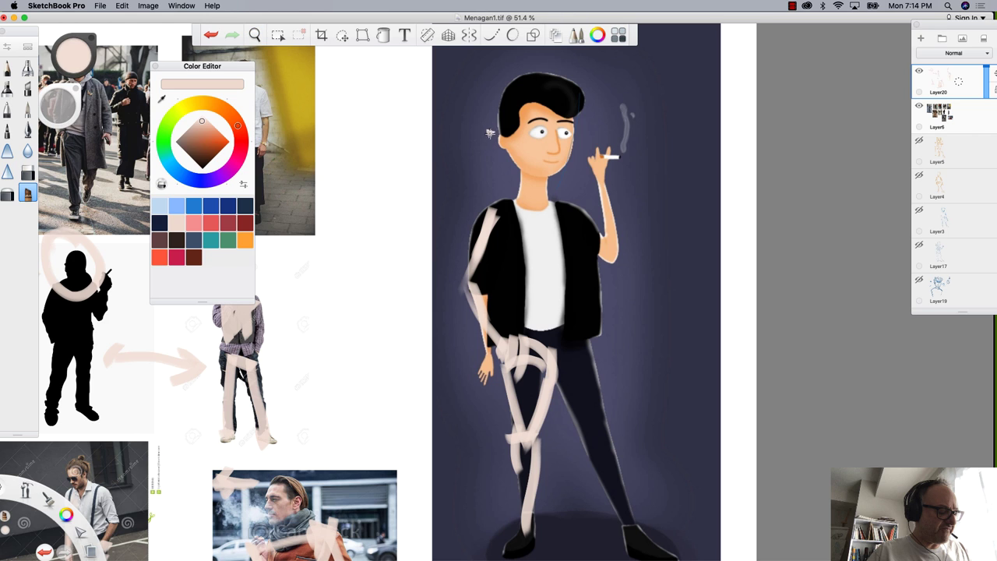
pyautogui.moveTo(497, 133); pyautogui.dragTo(440, 150)
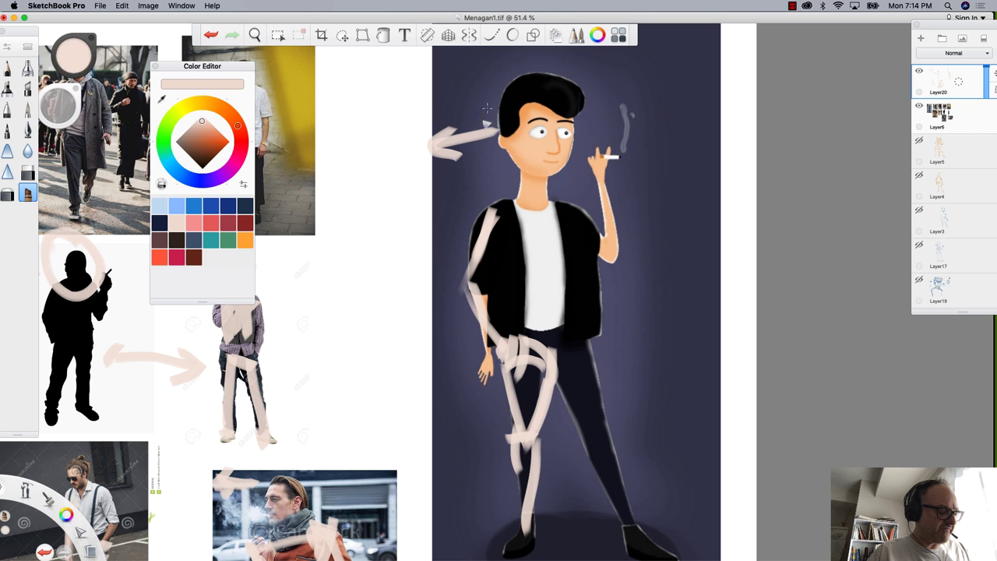
pyautogui.moveTo(339, 404)
pyautogui.mouseDown()
pyautogui.moveTo(307, 457)
pyautogui.moveTo(331, 448)
pyautogui.mouseUp()
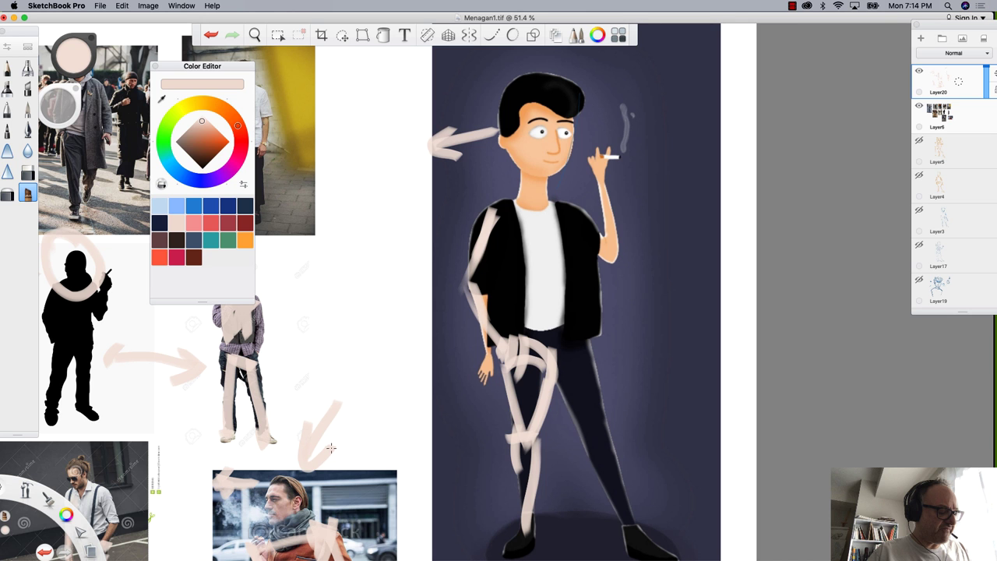
# Reduce the brush size to 25.3 and trace the arm of the man in the white shirt in pale pink
pyautogui.press('space')
pyautogui.moveTo(133, 343); pyautogui.dragTo(551, 411)
pyautogui.moveTo(543, 286); pyautogui.dragTo(507, 466)
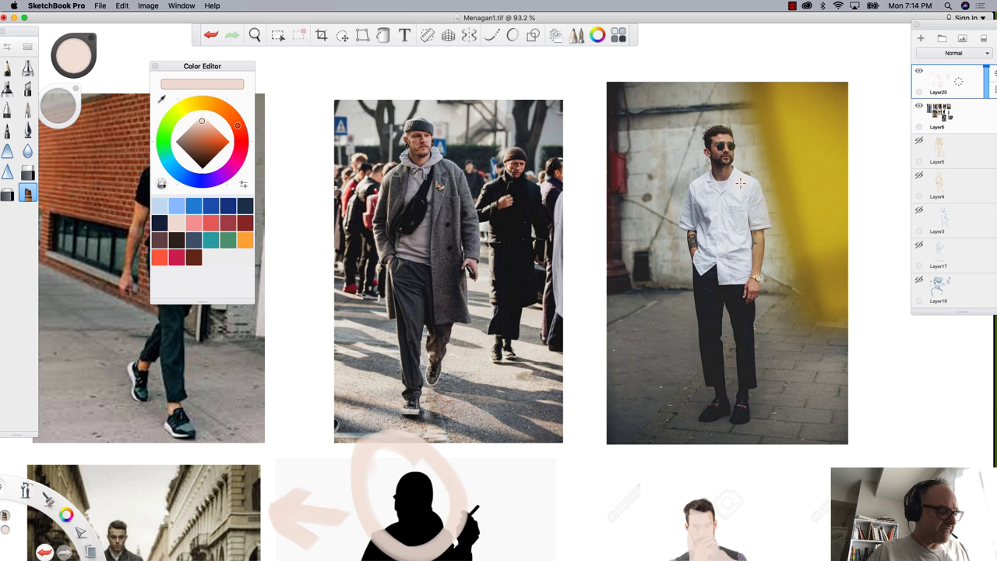
pyautogui.press('[')
pyautogui.press('[')
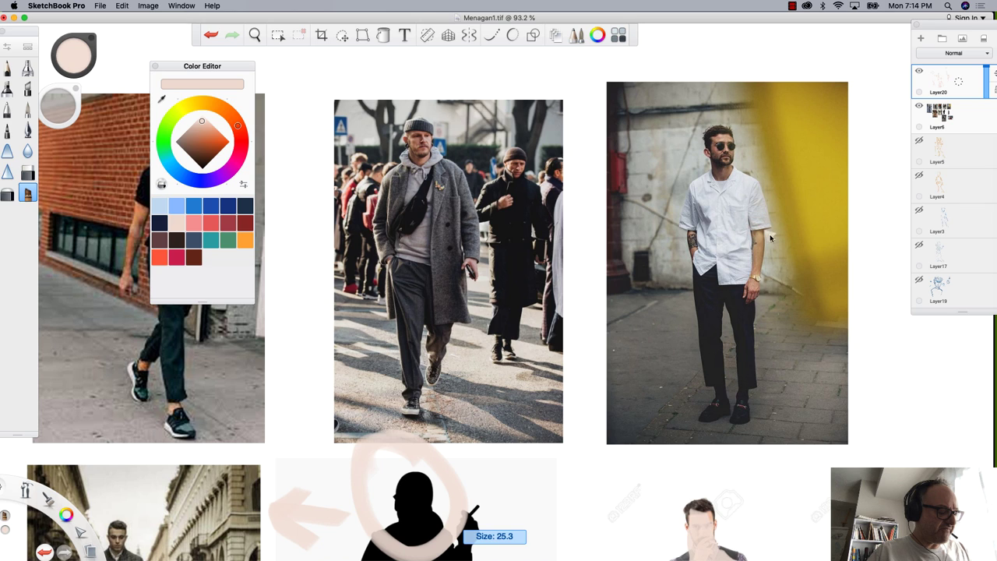
pyautogui.moveTo(754, 198)
pyautogui.mouseDown()
pyautogui.moveTo(767, 296)
pyautogui.moveTo(754, 274)
pyautogui.mouseUp()
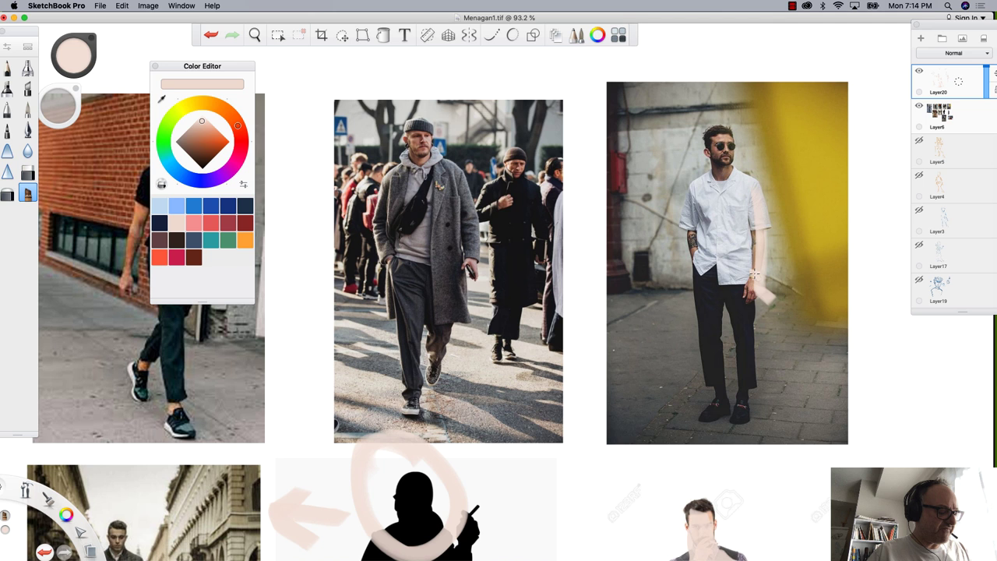
# Mark the hand of the walking man in the black T-shirt and draw an arrow beside the man in the vest
pyautogui.press('space')
pyautogui.moveTo(411, 268); pyautogui.dragTo(524, 277)
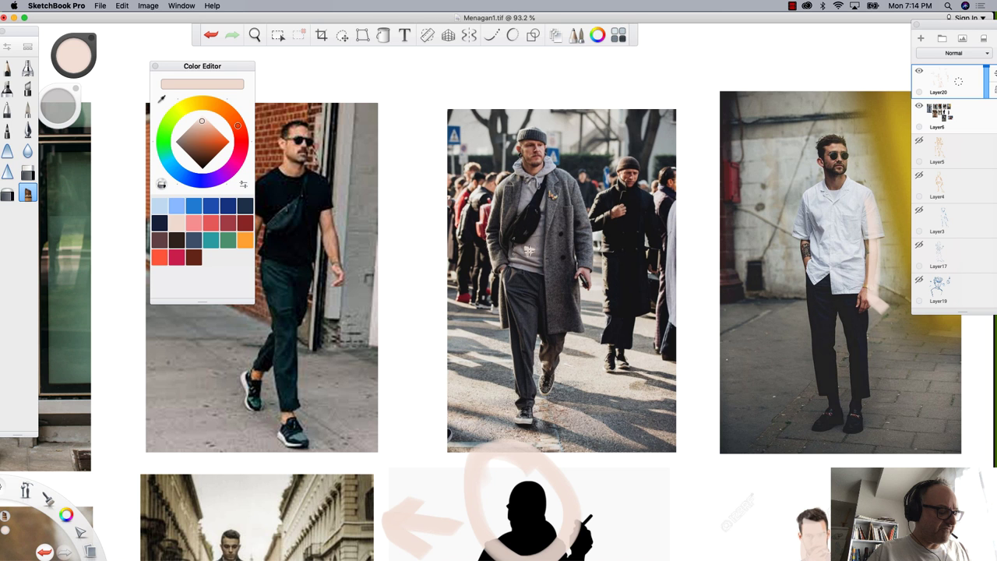
pyautogui.press('space')
pyautogui.moveTo(227, 395); pyautogui.dragTo(454, 388)
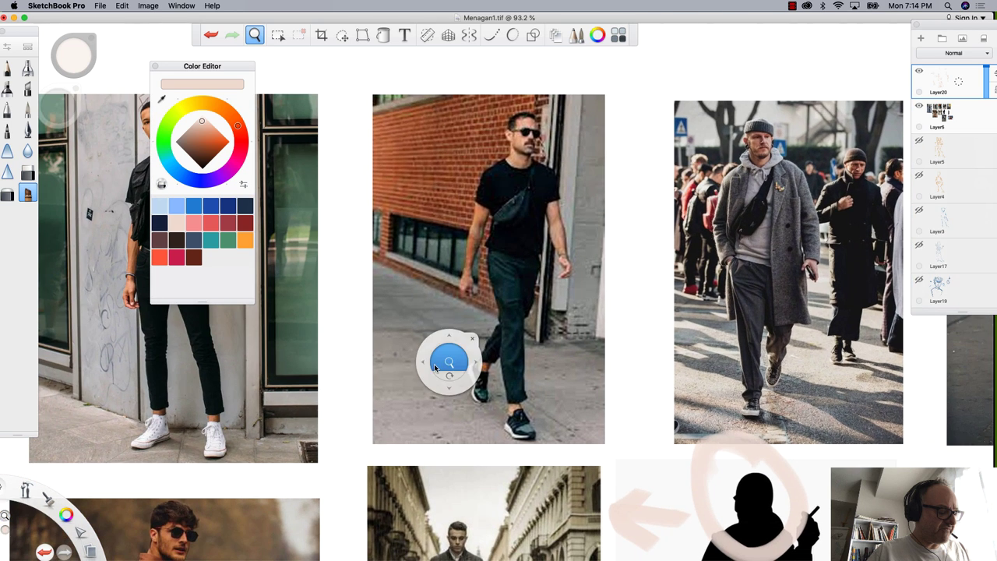
pyautogui.press('space')
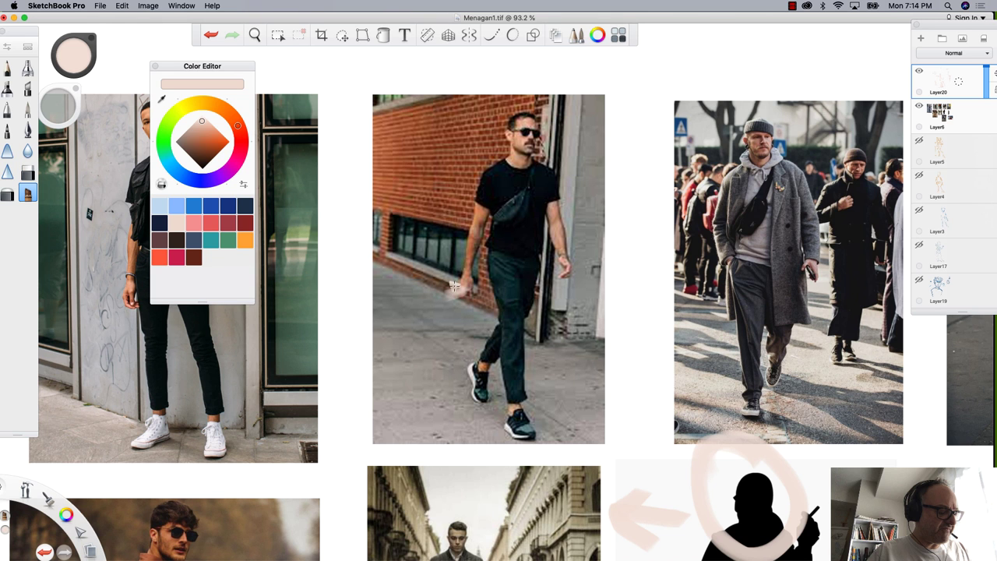
pyautogui.press('space')
pyautogui.moveTo(167, 330); pyautogui.dragTo(506, 325)
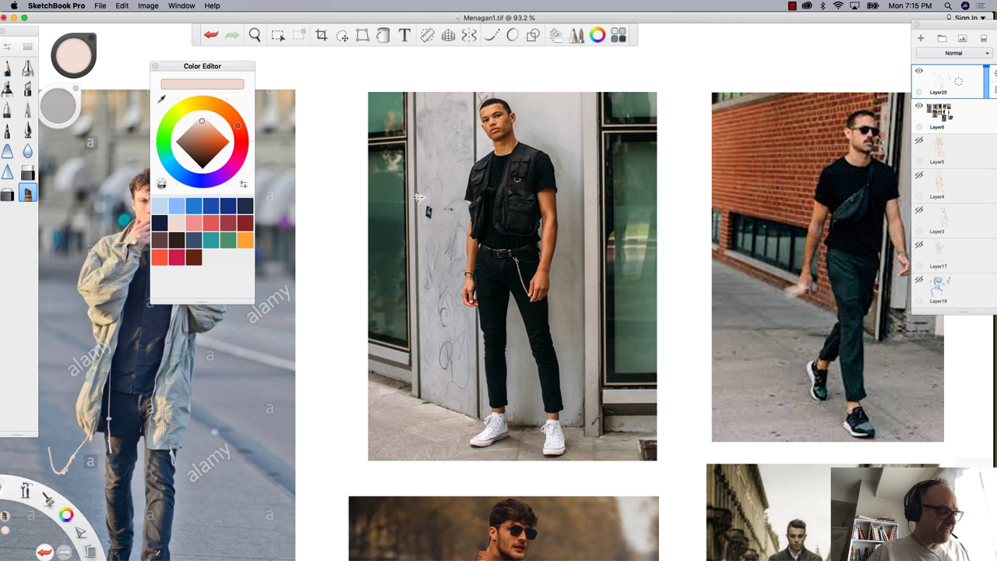
pyautogui.moveTo(380, 180)
pyautogui.mouseDown()
pyautogui.moveTo(413, 182)
pyautogui.moveTo(405, 206)
pyautogui.mouseUp()
# Trace the shoulders and bent arms of the walking man in the beige jacket with pale pink strokes
pyautogui.press('space')
pyautogui.moveTo(91, 404); pyautogui.dragTo(486, 306)
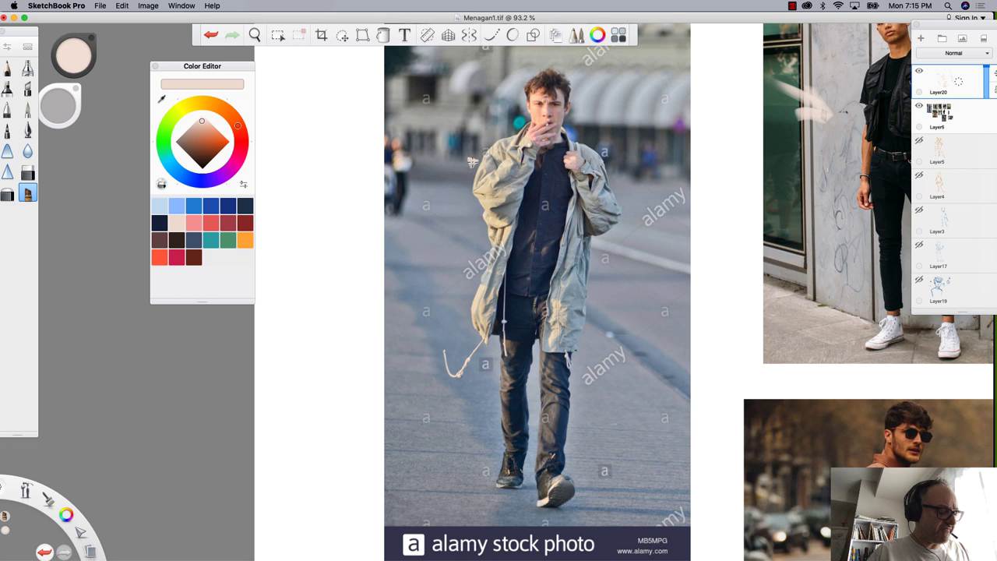
pyautogui.moveTo(478, 204); pyautogui.dragTo(442, 294)
pyautogui.moveTo(500, 153)
pyautogui.mouseDown()
pyautogui.moveTo(457, 287)
pyautogui.moveTo(430, 302)
pyautogui.mouseUp()
pyautogui.moveTo(574, 162); pyautogui.dragTo(605, 204)
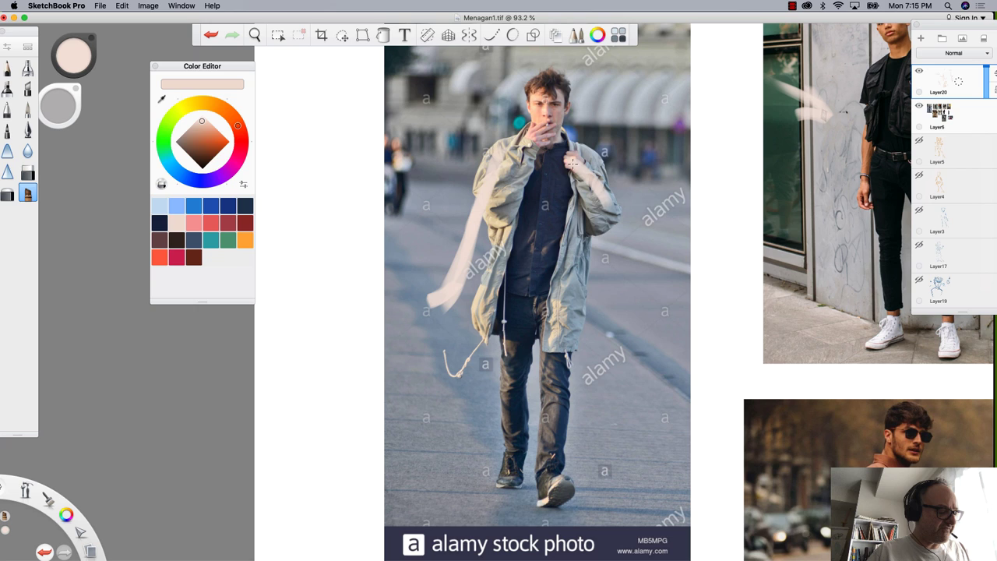
pyautogui.moveTo(574, 140); pyautogui.dragTo(573, 178)
pyautogui.moveTo(584, 213)
pyautogui.mouseDown()
pyautogui.moveTo(604, 251)
pyautogui.moveTo(611, 155)
pyautogui.moveTo(572, 135)
pyautogui.moveTo(593, 134)
pyautogui.moveTo(570, 144)
pyautogui.mouseUp()
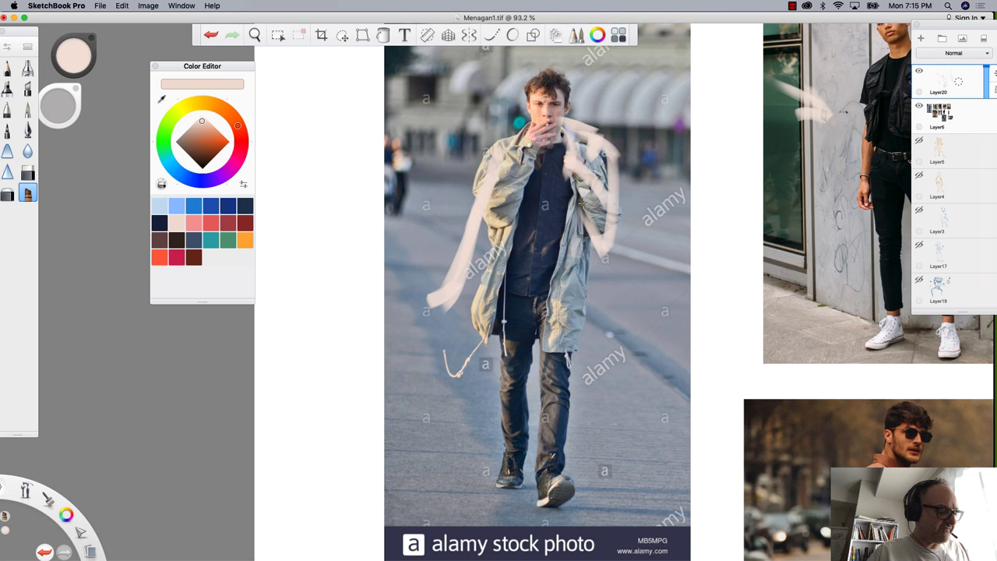
# Draw lines across the beige-jacket man's chest and waist, plus one stroke on the road at each side of him
pyautogui.moveTo(575, 186); pyautogui.dragTo(505, 237)
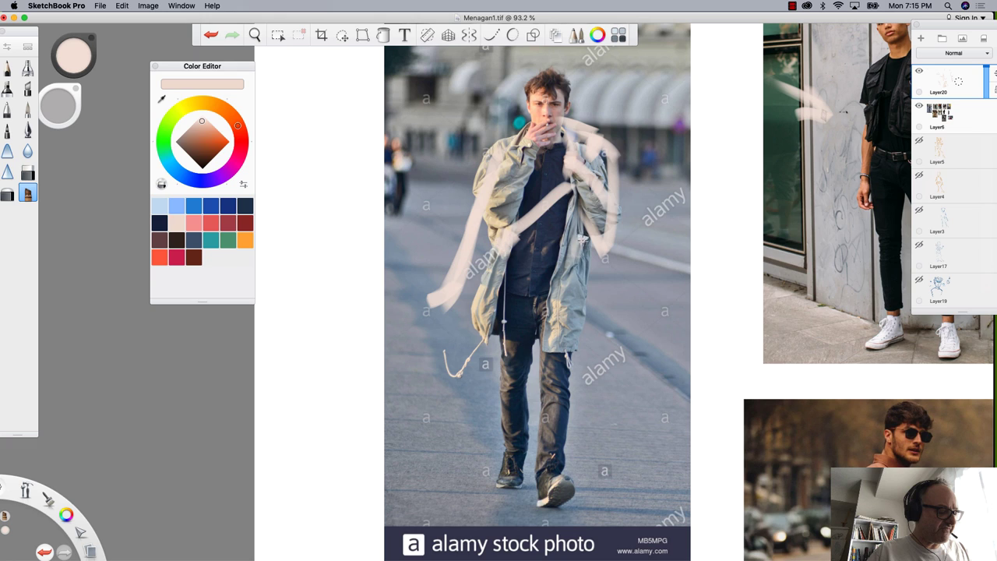
pyautogui.moveTo(582, 235)
pyautogui.mouseDown()
pyautogui.moveTo(575, 265)
pyautogui.moveTo(503, 269)
pyautogui.mouseUp()
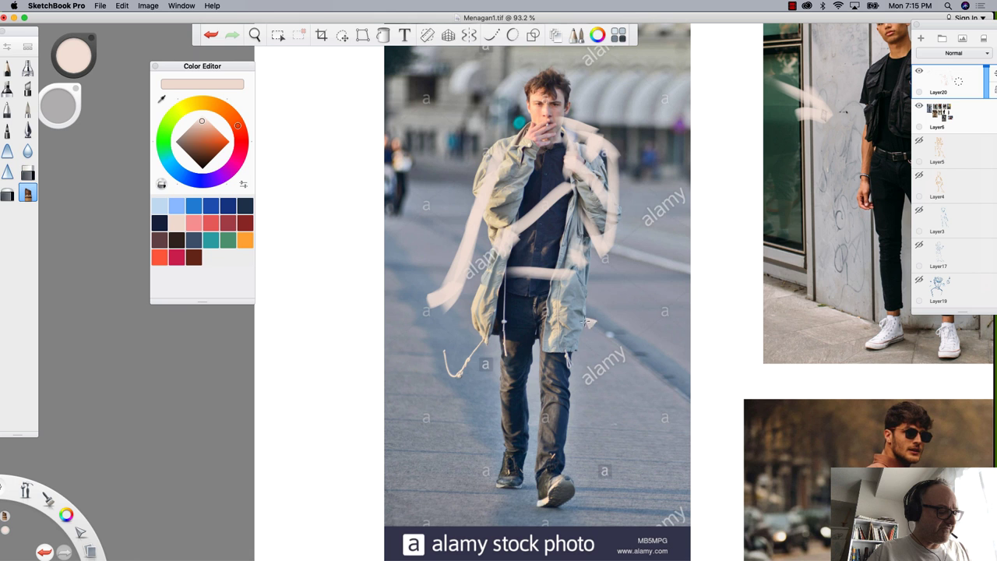
pyautogui.moveTo(590, 308); pyautogui.dragTo(697, 391)
pyautogui.moveTo(409, 266); pyautogui.dragTo(399, 344)
# Draw a full construction figure over the man in the rust shirt, covering head, torso, arm, hips, legs and feet
pyautogui.press('space')
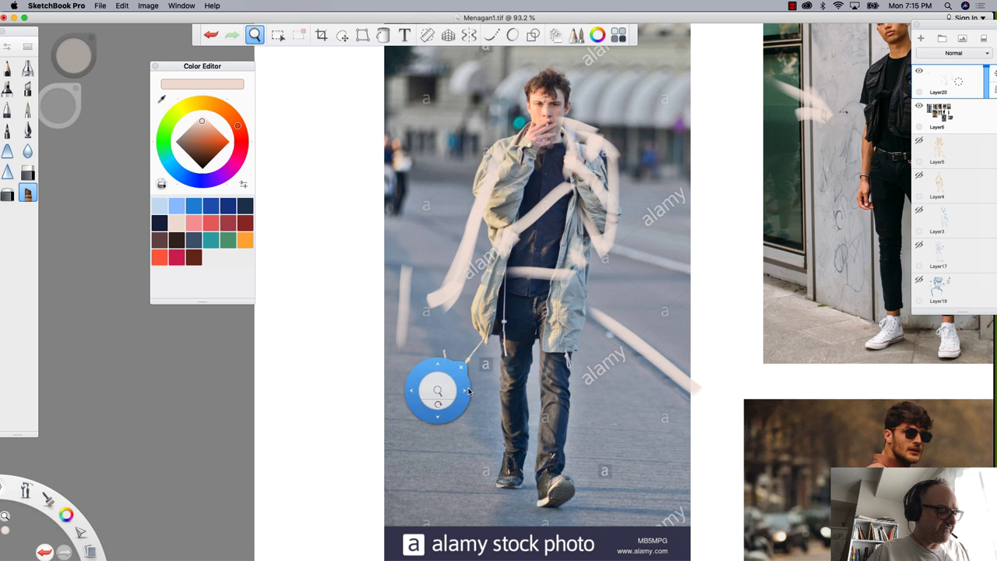
pyautogui.moveTo(461, 421); pyautogui.dragTo(243, 100)
pyautogui.moveTo(516, 320); pyautogui.dragTo(470, 294)
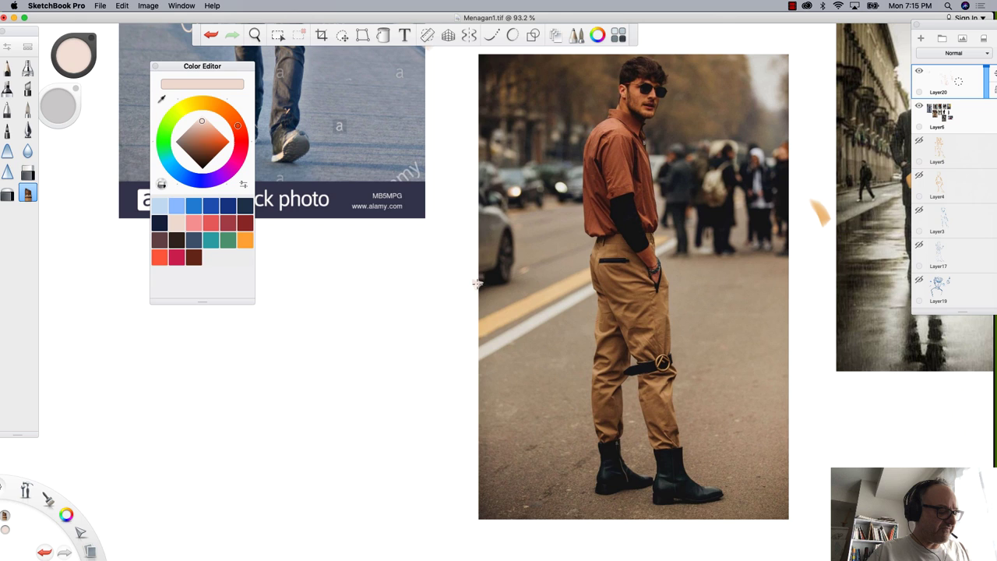
pyautogui.moveTo(611, 128)
pyautogui.mouseDown()
pyautogui.moveTo(613, 196)
pyautogui.moveTo(613, 187)
pyautogui.moveTo(650, 256)
pyautogui.mouseUp()
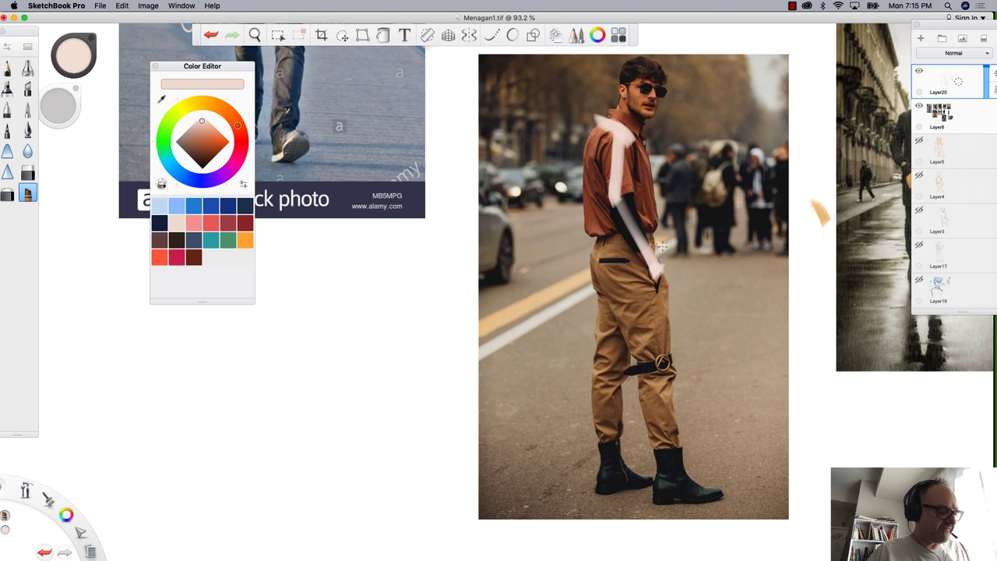
pyautogui.moveTo(634, 88)
pyautogui.mouseDown()
pyautogui.moveTo(624, 102)
pyautogui.moveTo(662, 85)
pyautogui.moveTo(657, 76)
pyautogui.moveTo(636, 81)
pyautogui.moveTo(610, 121)
pyautogui.moveTo(633, 149)
pyautogui.moveTo(646, 211)
pyautogui.moveTo(585, 145)
pyautogui.moveTo(664, 287)
pyautogui.moveTo(648, 280)
pyautogui.moveTo(639, 374)
pyautogui.moveTo(654, 475)
pyautogui.moveTo(712, 489)
pyautogui.mouseUp()
pyautogui.moveTo(603, 295)
pyautogui.mouseDown()
pyautogui.moveTo(617, 397)
pyautogui.moveTo(594, 381)
pyautogui.moveTo(603, 465)
pyautogui.mouseUp()
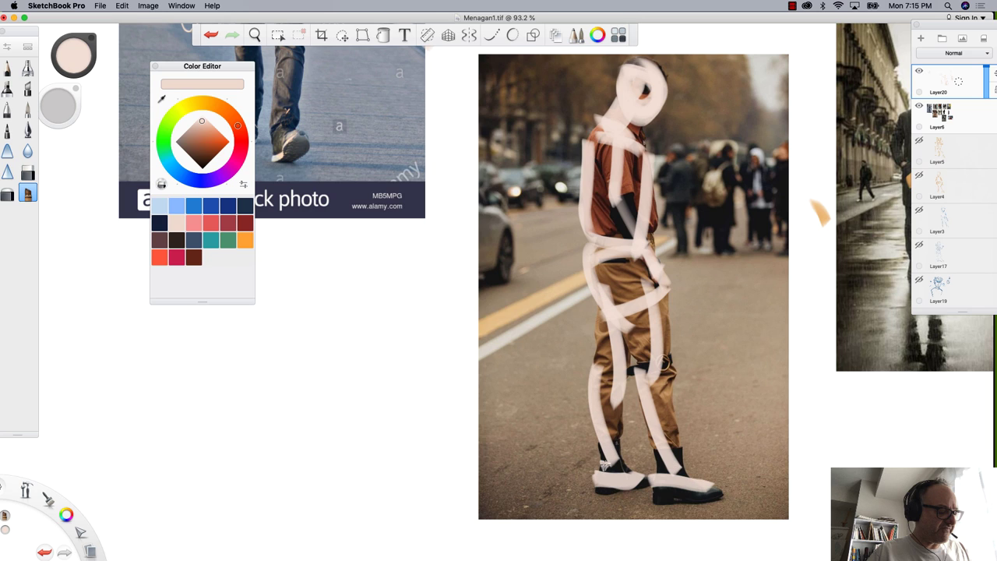
pyautogui.moveTo(620, 148)
pyautogui.mouseDown()
pyautogui.moveTo(624, 222)
pyautogui.moveTo(669, 285)
pyautogui.moveTo(674, 310)
pyautogui.moveTo(662, 280)
pyautogui.mouseUp()
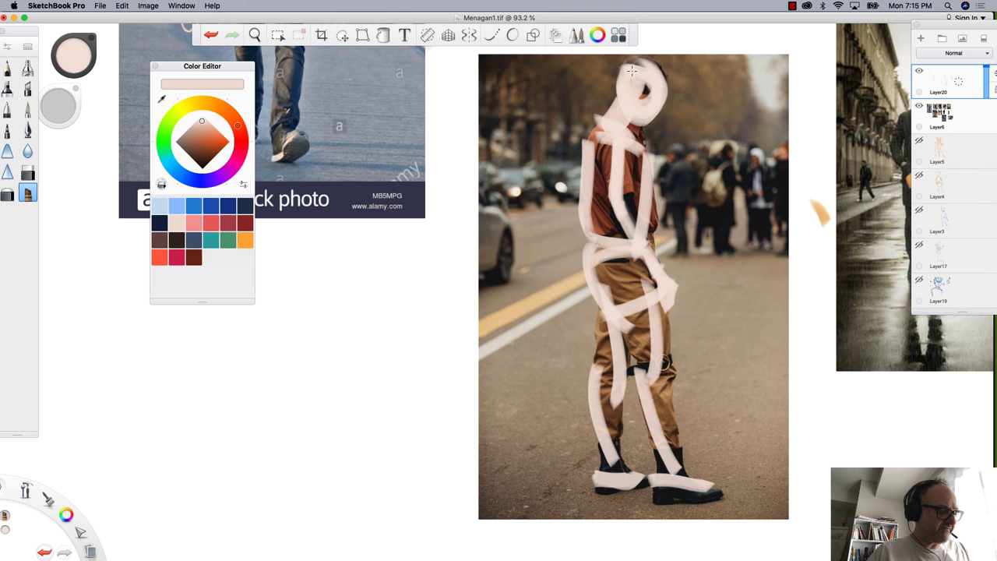
pyautogui.moveTo(631, 70); pyautogui.dragTo(644, 63)
# Compare the annotated reference photos with the cartoon character's pose
pyautogui.press('space')
pyautogui.moveTo(499, 286); pyautogui.dragTo(211, 282)
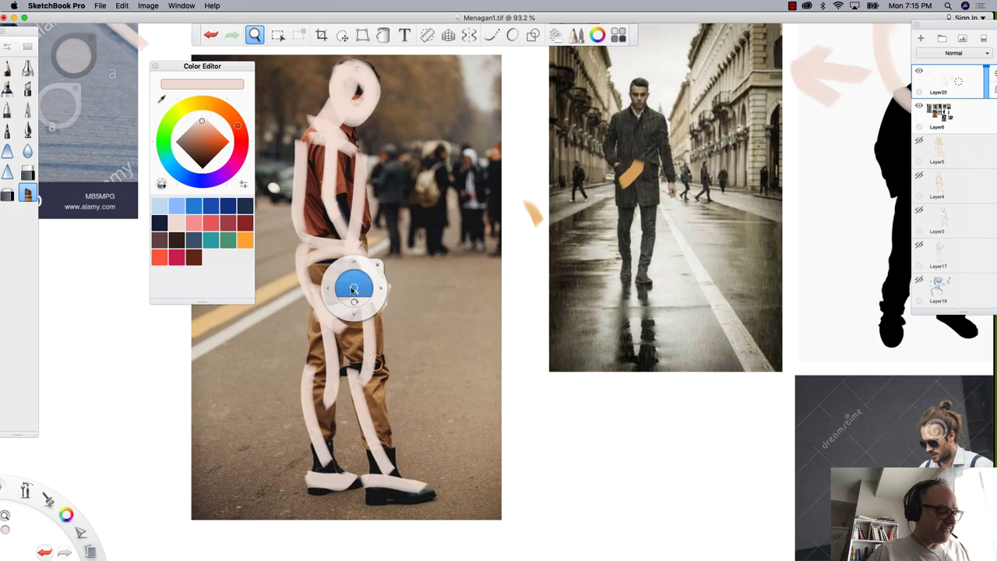
pyautogui.moveTo(345, 285); pyautogui.dragTo(303, 285)
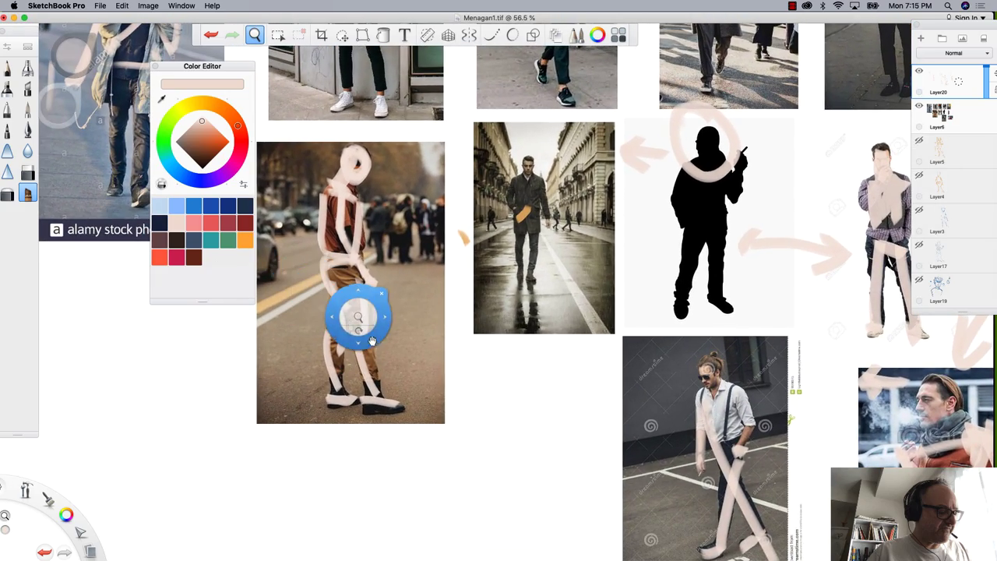
pyautogui.moveTo(373, 335); pyautogui.dragTo(244, 303)
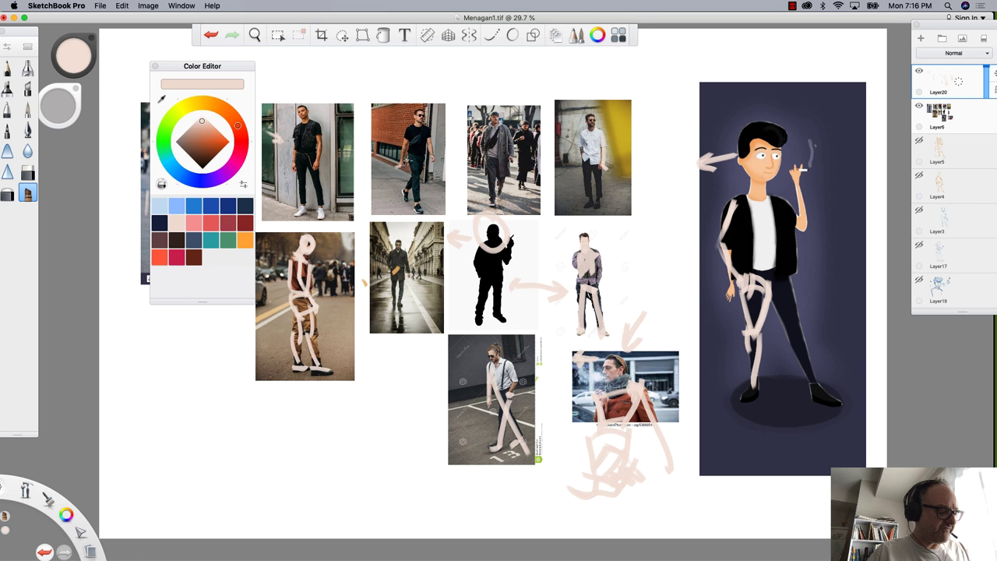
pyautogui.press('space')
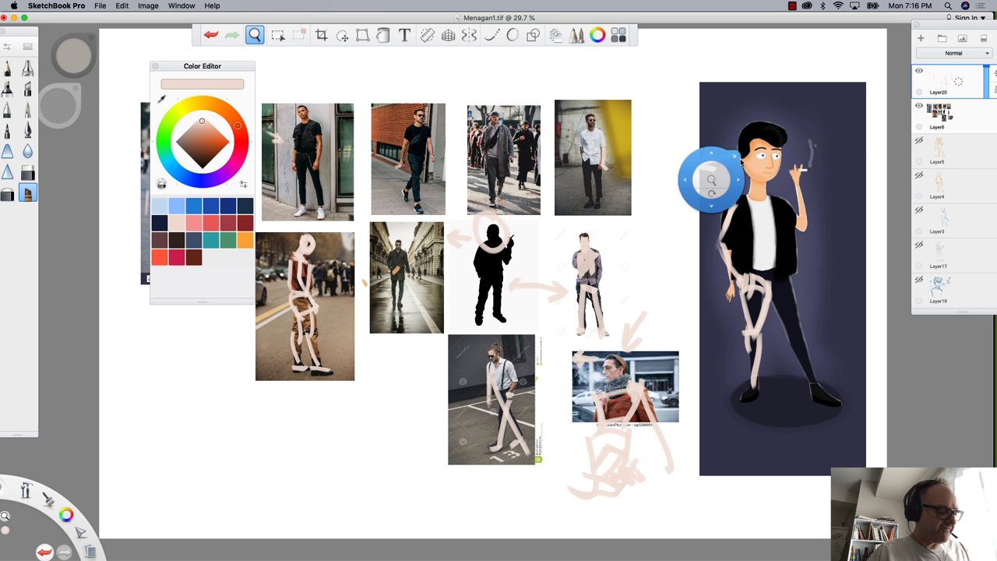
pyautogui.moveTo(710, 180); pyautogui.dragTo(571, 104)
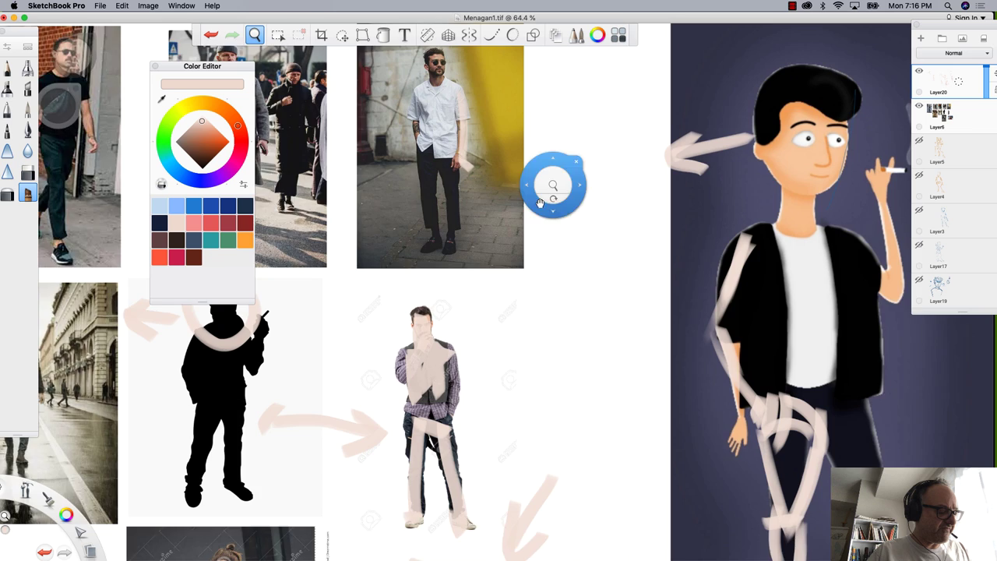
pyautogui.moveTo(549, 191); pyautogui.dragTo(472, 237)
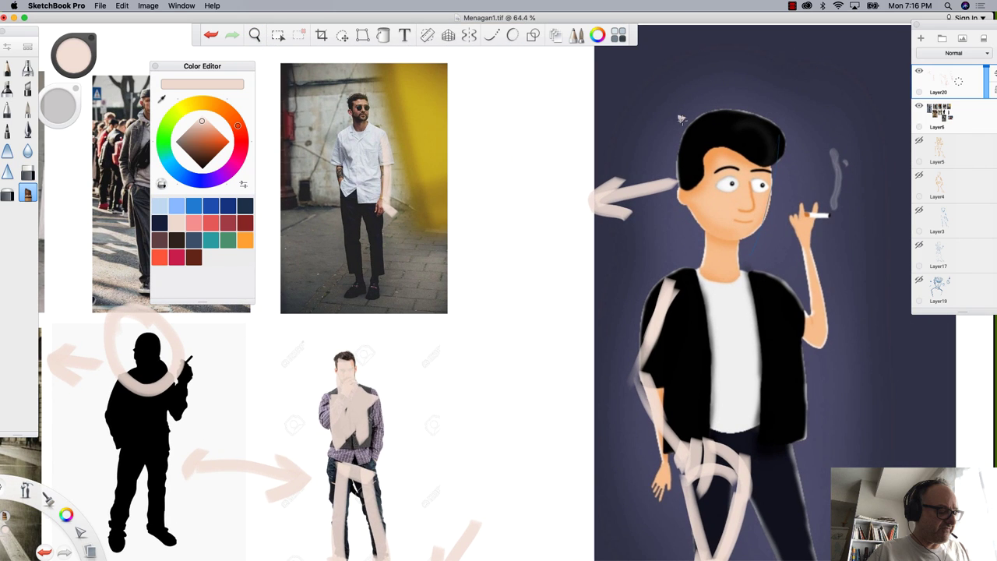
# Draw pale pink arrows around the back of the cartoon character's head, aimed at the hair and the neck
pyautogui.moveTo(617, 86)
pyautogui.mouseDown()
pyautogui.moveTo(661, 123)
pyautogui.moveTo(646, 134)
pyautogui.mouseUp()
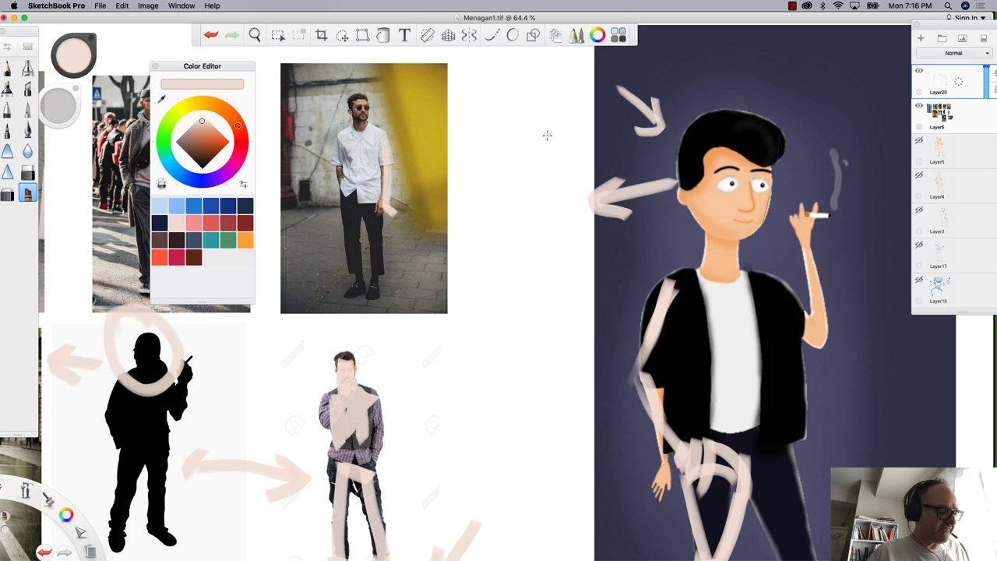
pyautogui.moveTo(653, 89)
pyautogui.mouseDown()
pyautogui.moveTo(641, 115)
pyautogui.moveTo(659, 123)
pyautogui.moveTo(634, 121)
pyautogui.moveTo(637, 101)
pyautogui.moveTo(611, 82)
pyautogui.mouseUp()
pyautogui.moveTo(639, 115)
pyautogui.mouseDown()
pyautogui.moveTo(596, 86)
pyautogui.moveTo(609, 99)
pyautogui.mouseUp()
pyautogui.moveTo(621, 185); pyautogui.dragTo(607, 205)
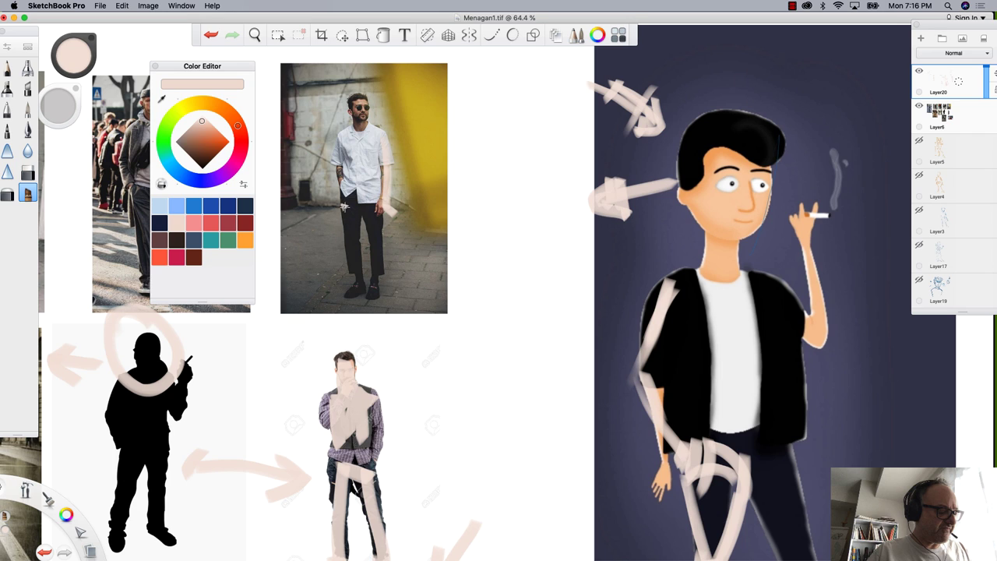
pyautogui.moveTo(642, 248)
pyautogui.mouseDown()
pyautogui.moveTo(683, 227)
pyautogui.moveTo(667, 244)
pyautogui.mouseUp()
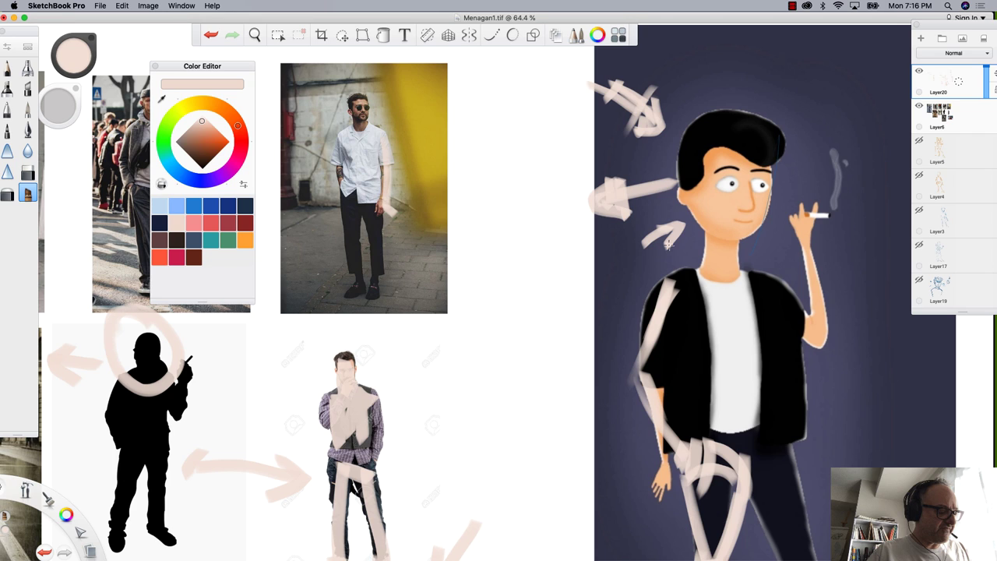
pyautogui.moveTo(681, 71)
pyautogui.mouseDown()
pyautogui.moveTo(690, 109)
pyautogui.moveTo(700, 88)
pyautogui.mouseUp()
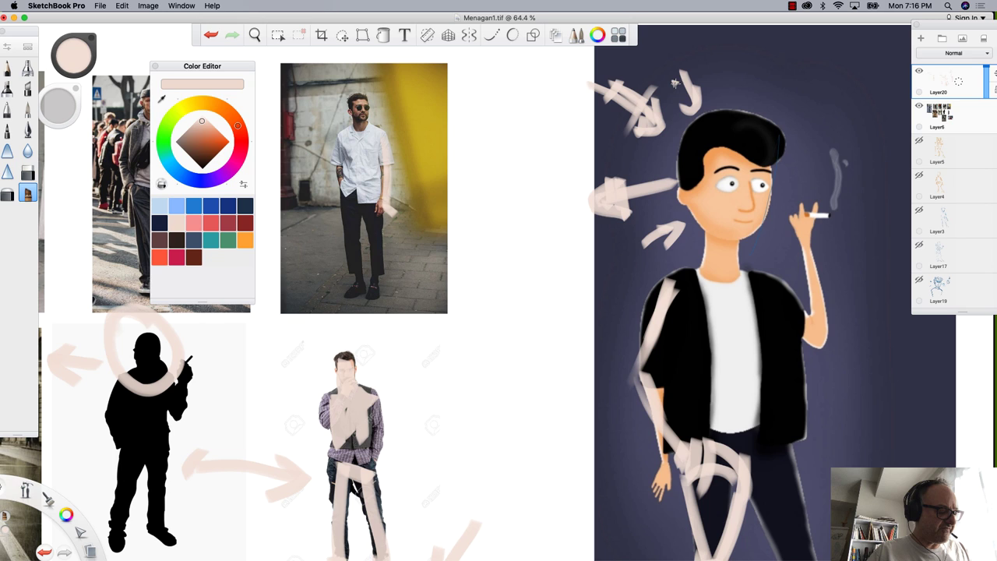
# Outline the cartoon character's hair as an angular shape with a pointed quiff over the forehead
pyautogui.moveTo(767, 159)
pyautogui.mouseDown()
pyautogui.moveTo(726, 130)
pyautogui.moveTo(763, 144)
pyautogui.moveTo(767, 158)
pyautogui.moveTo(782, 138)
pyautogui.moveTo(758, 155)
pyautogui.moveTo(731, 127)
pyautogui.moveTo(789, 138)
pyautogui.moveTo(771, 129)
pyautogui.moveTo(757, 153)
pyautogui.moveTo(793, 136)
pyautogui.moveTo(771, 160)
pyautogui.moveTo(770, 130)
pyautogui.moveTo(716, 110)
pyautogui.moveTo(703, 137)
pyautogui.moveTo(714, 145)
pyautogui.moveTo(688, 179)
pyautogui.mouseUp()
pyautogui.moveTo(714, 115); pyautogui.dragTo(684, 157)
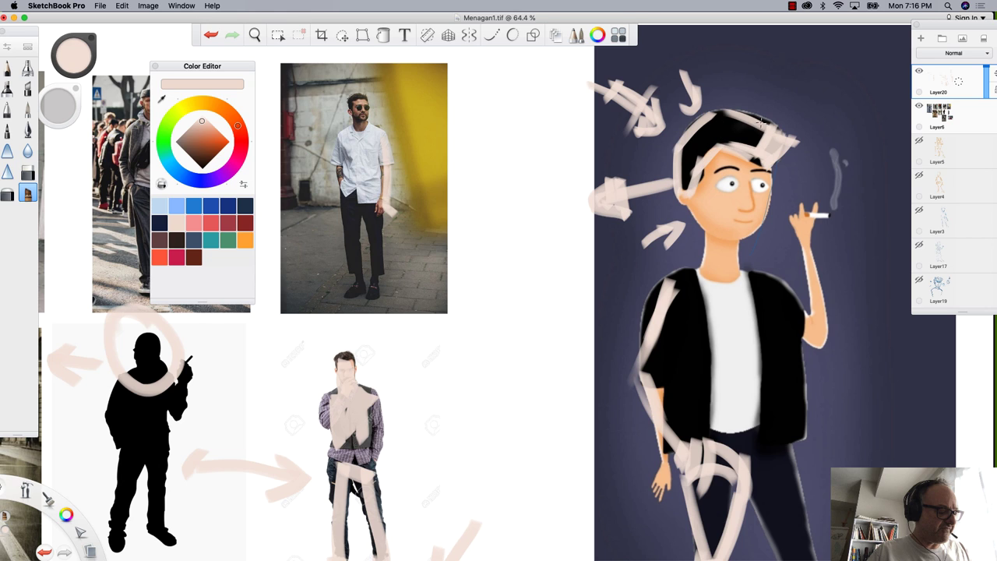
pyautogui.moveTo(770, 125); pyautogui.dragTo(727, 115)
pyautogui.moveTo(797, 141); pyautogui.dragTo(772, 146)
pyautogui.moveTo(710, 145)
pyautogui.mouseDown()
pyautogui.moveTo(689, 201)
pyautogui.moveTo(677, 180)
pyautogui.moveTo(697, 139)
pyautogui.mouseUp()
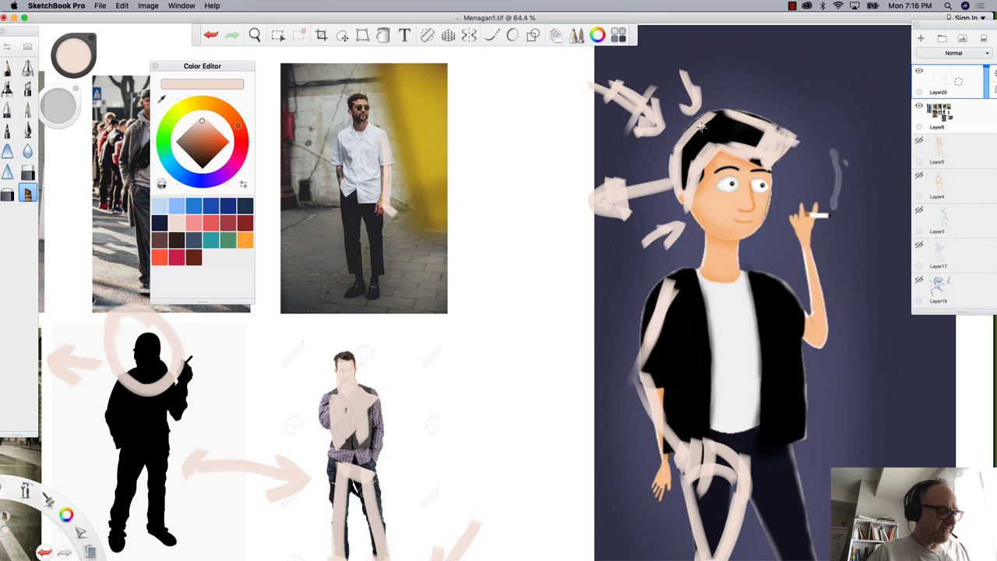
# Draw a raised collar, open front edges and a slanted hem line on the cartoon character's black jacket
pyautogui.moveTo(696, 251)
pyautogui.mouseDown()
pyautogui.moveTo(711, 273)
pyautogui.moveTo(759, 267)
pyautogui.moveTo(768, 301)
pyautogui.mouseUp()
pyautogui.moveTo(750, 259); pyautogui.dragTo(763, 424)
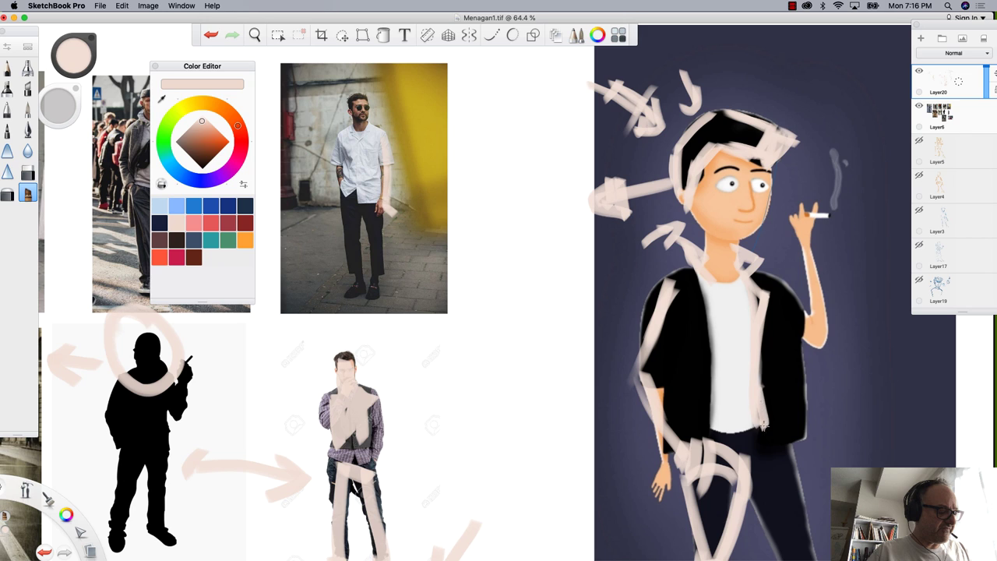
pyautogui.moveTo(702, 244)
pyautogui.mouseDown()
pyautogui.moveTo(679, 285)
pyautogui.moveTo(705, 317)
pyautogui.moveTo(721, 488)
pyautogui.mouseUp()
pyautogui.moveTo(688, 325); pyautogui.dragTo(706, 450)
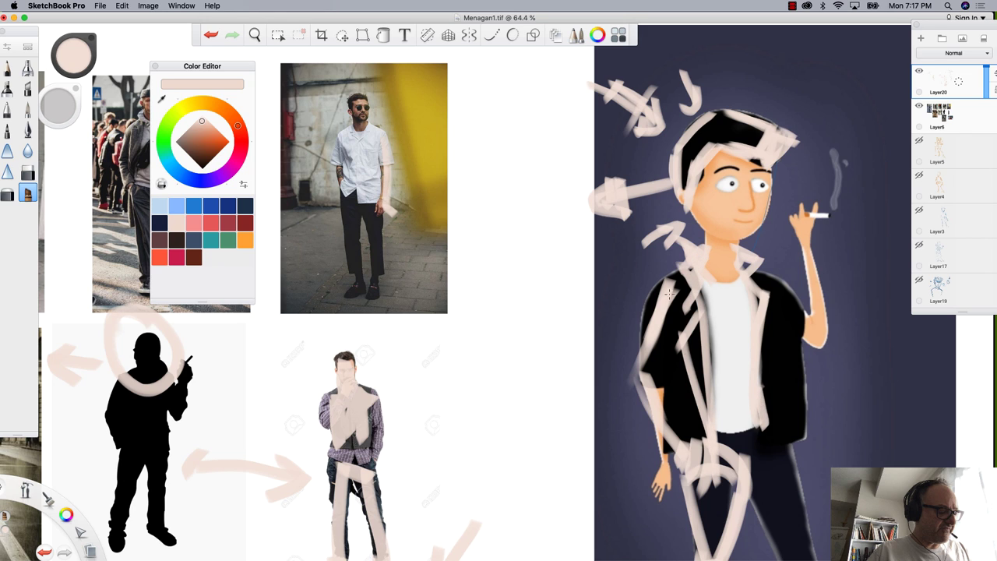
pyautogui.moveTo(751, 412); pyautogui.dragTo(818, 446)
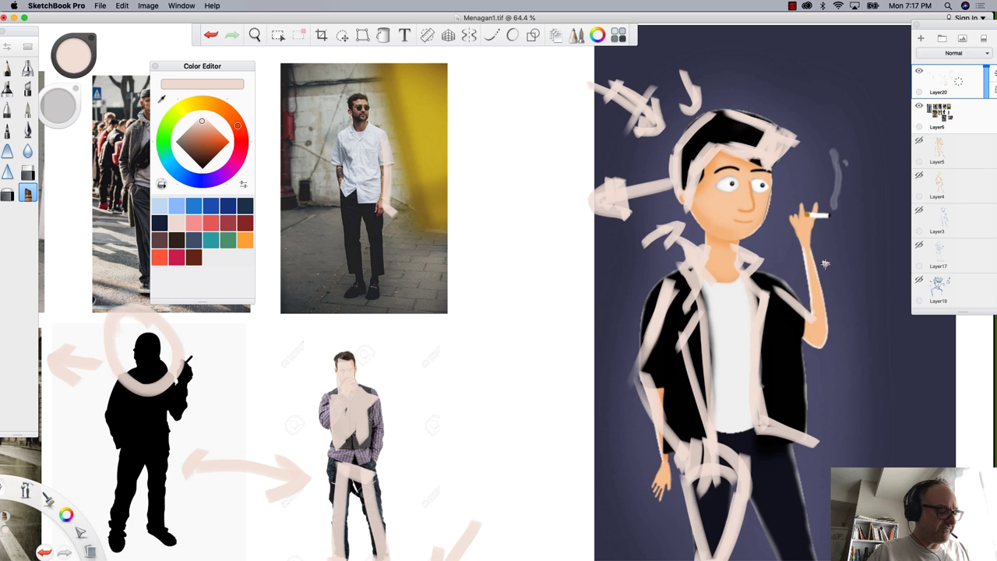
# Sketch an alternative forearm and hand reaching outward and upward from the elbow of the cartoon's smoking arm
pyautogui.moveTo(835, 265); pyautogui.dragTo(800, 269)
pyautogui.moveTo(871, 257); pyautogui.dragTo(800, 334)
pyautogui.moveTo(873, 292); pyautogui.dragTo(798, 343)
pyautogui.moveTo(881, 248)
pyautogui.mouseDown()
pyautogui.moveTo(886, 264)
pyautogui.moveTo(866, 268)
pyautogui.mouseUp()
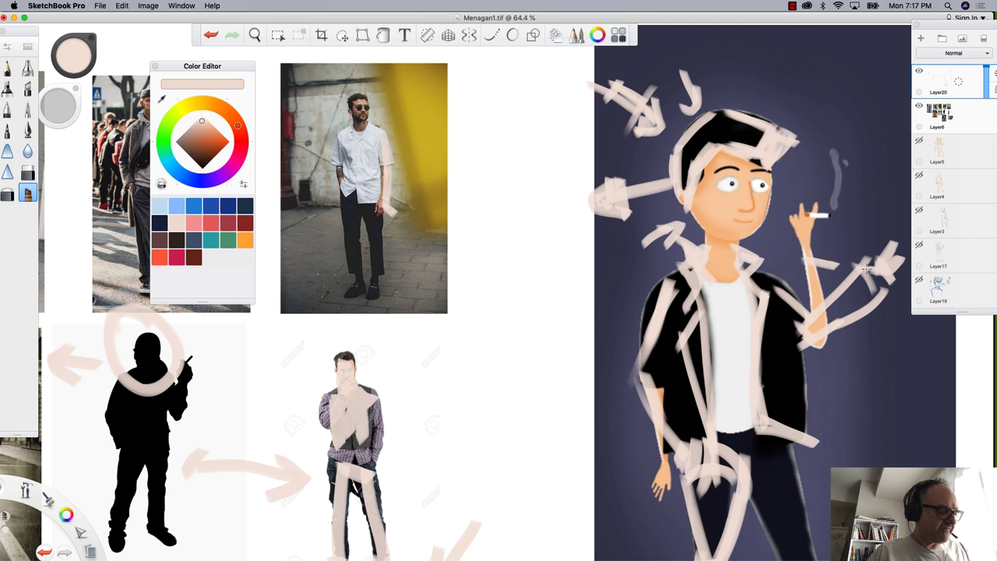
# Draw the cartoon jacket's outer side, sleeve and remaining hem, and reinforce its front edges with extra strokes
pyautogui.moveTo(799, 335); pyautogui.dragTo(807, 417)
pyautogui.moveTo(650, 367); pyautogui.dragTo(628, 426)
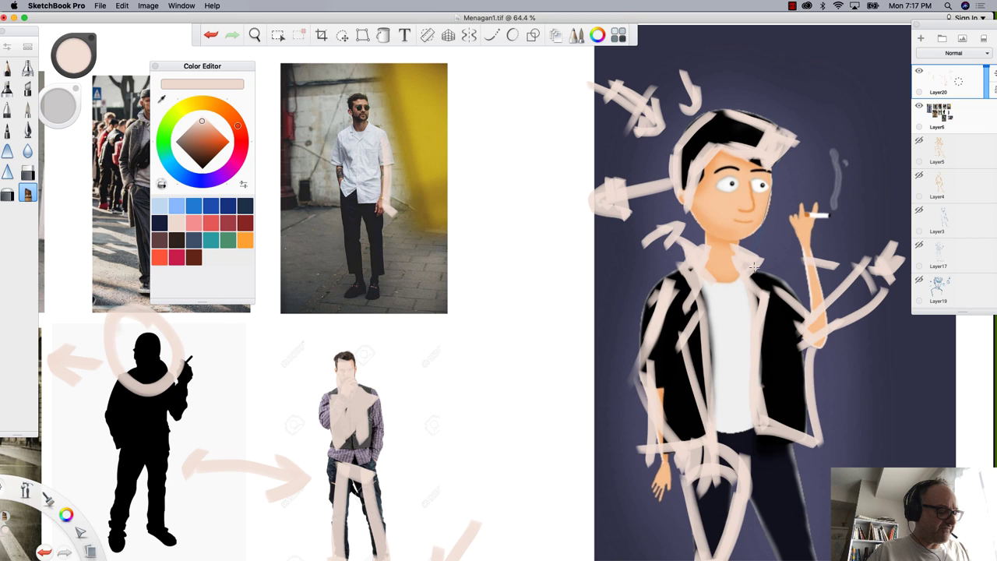
pyautogui.moveTo(754, 272)
pyautogui.mouseDown()
pyautogui.moveTo(783, 283)
pyautogui.moveTo(796, 303)
pyautogui.moveTo(748, 388)
pyautogui.mouseUp()
pyautogui.moveTo(692, 300)
pyautogui.mouseDown()
pyautogui.moveTo(672, 333)
pyautogui.moveTo(700, 307)
pyautogui.moveTo(682, 303)
pyautogui.moveTo(708, 420)
pyautogui.mouseUp()
pyautogui.moveTo(697, 327)
pyautogui.mouseDown()
pyautogui.moveTo(712, 438)
pyautogui.moveTo(639, 450)
pyautogui.moveTo(575, 361)
pyautogui.moveTo(507, 169)
pyautogui.mouseUp()
pyautogui.press('space')
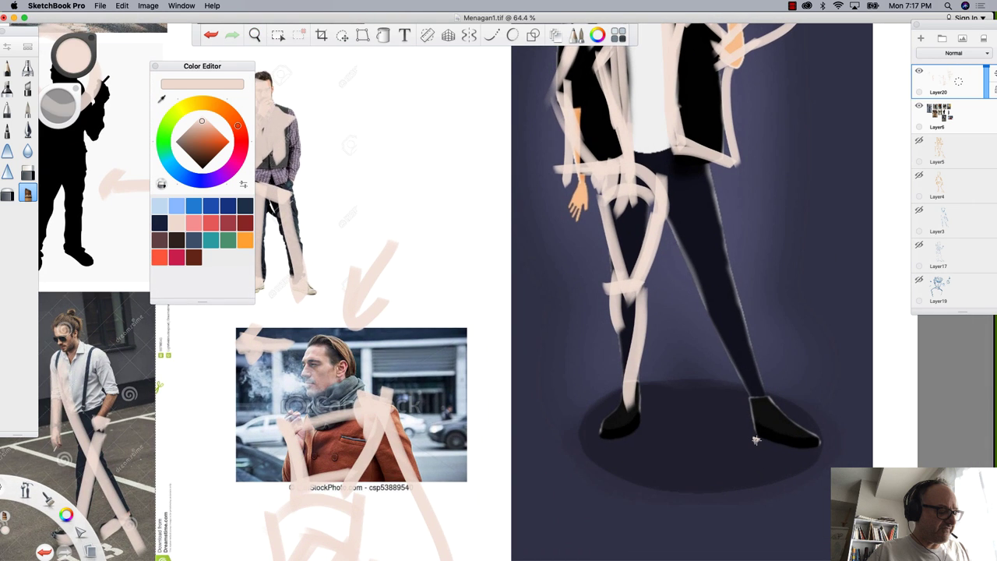
# Outline the lower part of the cartoon's outstretched leg and its shoe, and mark trouser cuffs at both ankles
pyautogui.moveTo(738, 394)
pyautogui.mouseDown()
pyautogui.moveTo(765, 387)
pyautogui.moveTo(723, 346)
pyautogui.mouseUp()
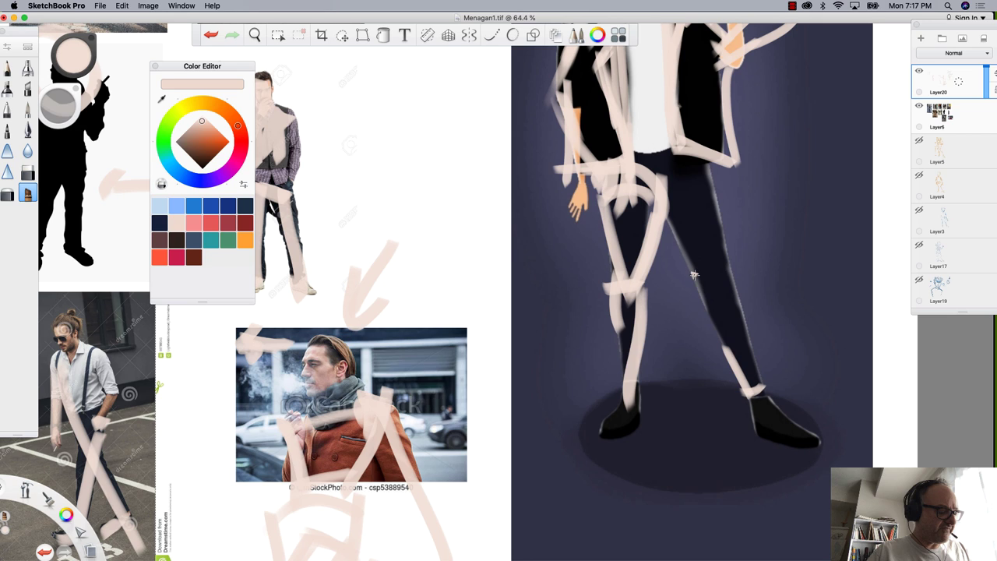
pyautogui.moveTo(765, 385); pyautogui.dragTo(736, 310)
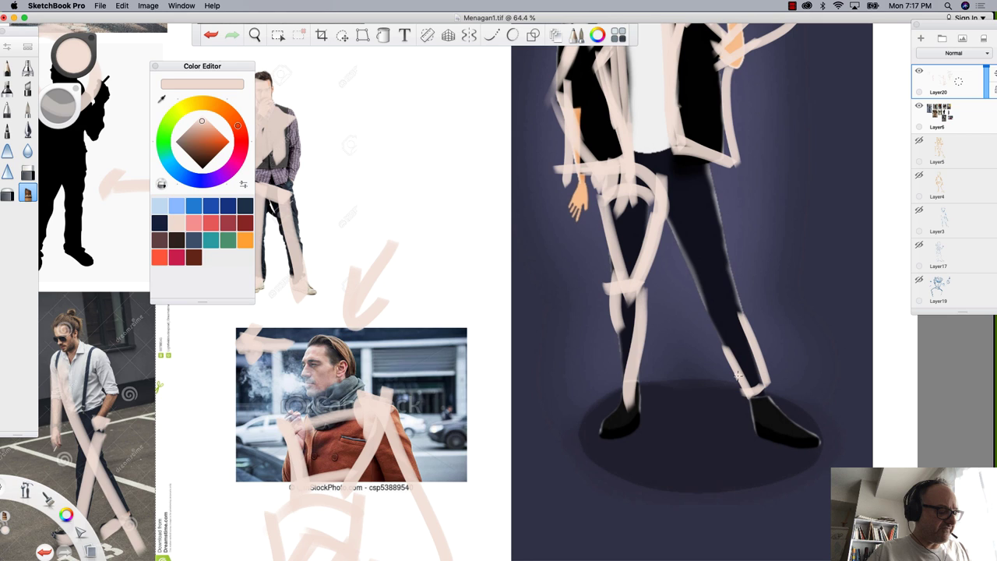
pyautogui.moveTo(637, 366); pyautogui.dragTo(633, 391)
pyautogui.moveTo(761, 390)
pyautogui.mouseDown()
pyautogui.moveTo(820, 441)
pyautogui.moveTo(758, 427)
pyautogui.moveTo(753, 400)
pyautogui.moveTo(779, 437)
pyautogui.moveTo(760, 395)
pyautogui.moveTo(795, 430)
pyautogui.moveTo(816, 435)
pyautogui.moveTo(750, 397)
pyautogui.mouseUp()
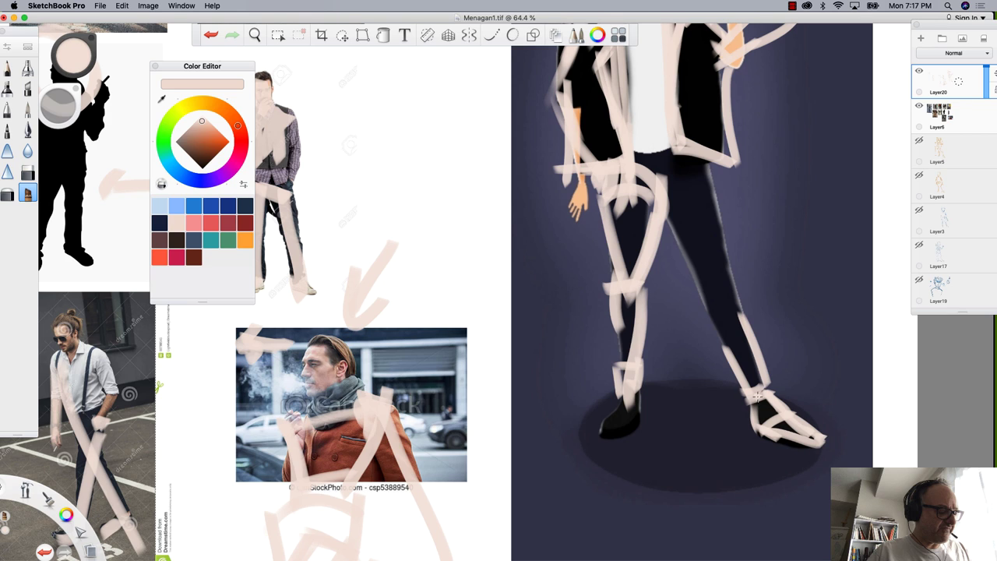
pyautogui.click(792, 6)
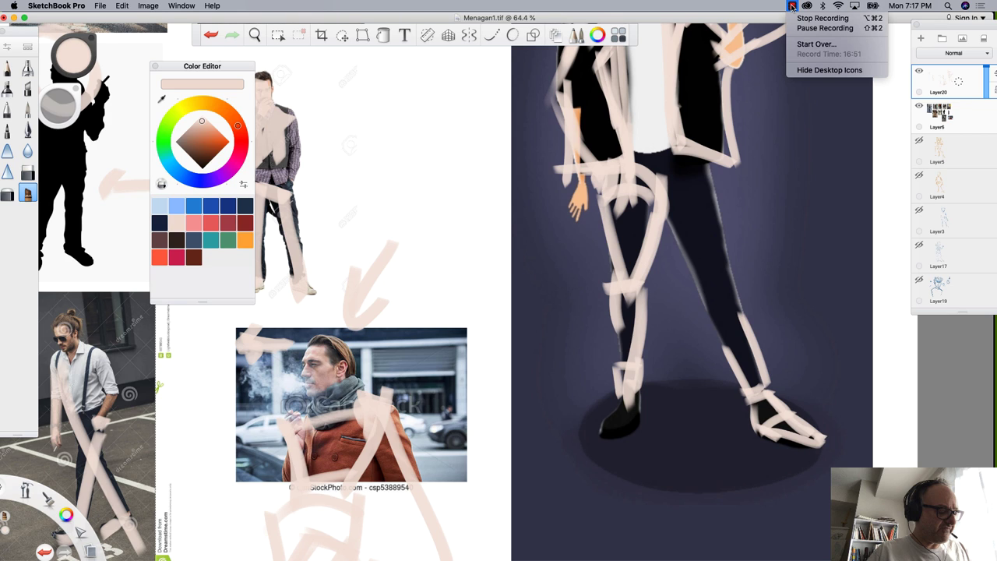
pyautogui.click(409, 265)
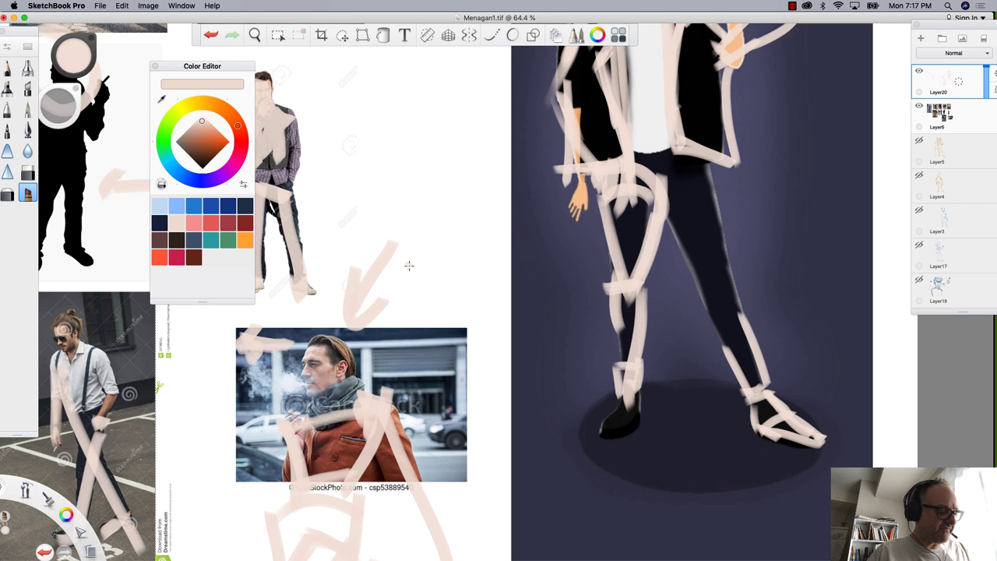
# Add strokes inside and around the cartoon character's hair outline to reinforce its shape above the face
pyautogui.press('space')
pyautogui.moveTo(451, 298); pyautogui.dragTo(532, 317)
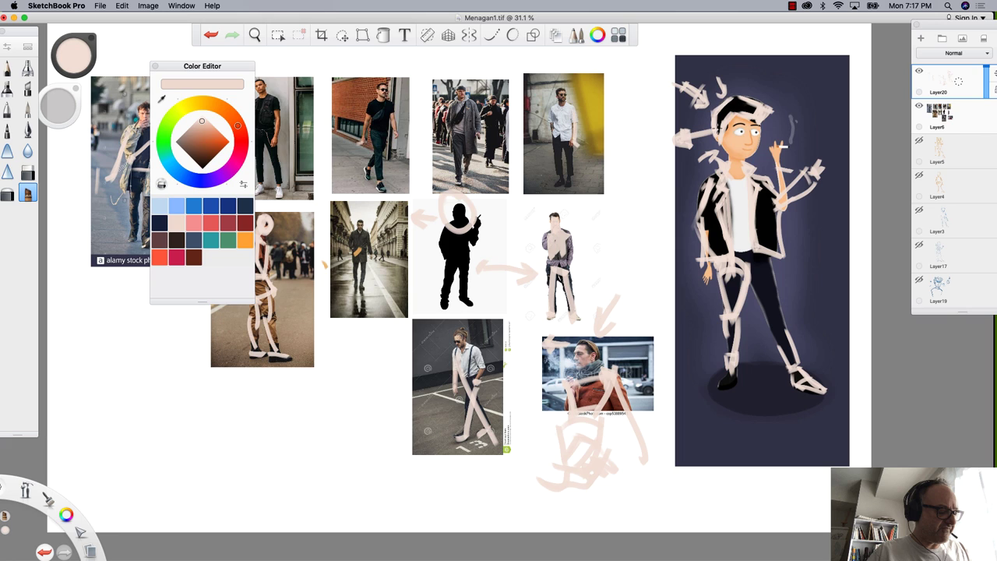
pyautogui.moveTo(750, 118)
pyautogui.mouseDown()
pyautogui.moveTo(748, 101)
pyautogui.moveTo(724, 109)
pyautogui.moveTo(716, 137)
pyautogui.mouseUp()
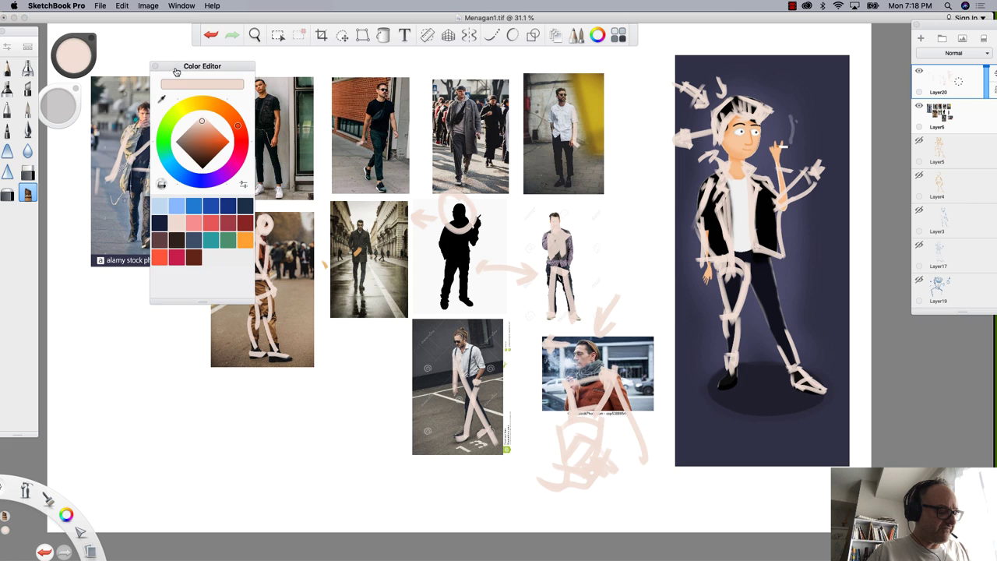
# Move the Color Editor clear of the reference photos and outline the thigh and knee of the cartoon's outstretched leg
pyautogui.moveTo(175, 68); pyautogui.dragTo(122, 32)
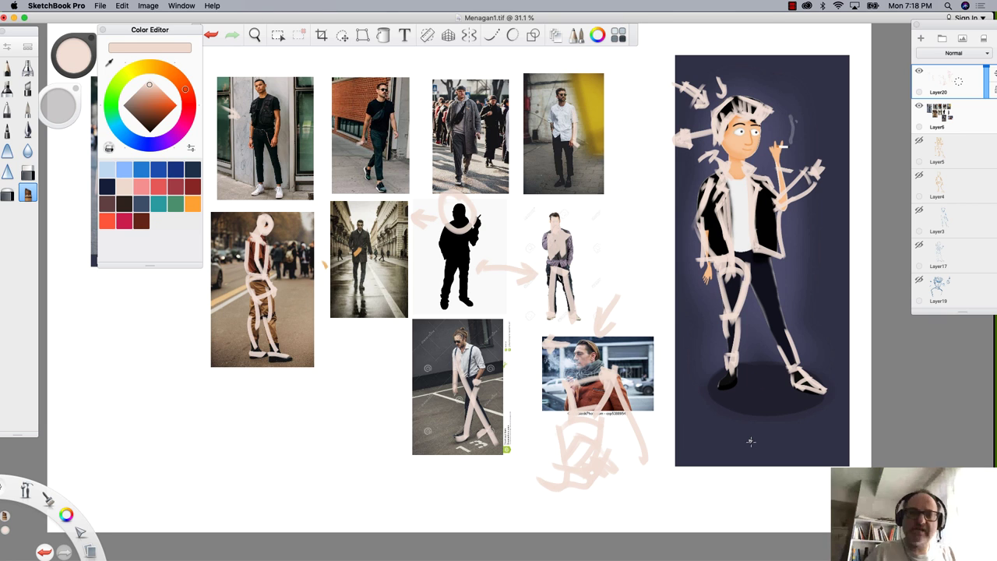
pyautogui.moveTo(751, 269)
pyautogui.mouseDown()
pyautogui.moveTo(779, 297)
pyautogui.moveTo(763, 306)
pyautogui.moveTo(791, 344)
pyautogui.moveTo(788, 356)
pyautogui.moveTo(768, 313)
pyautogui.mouseUp()
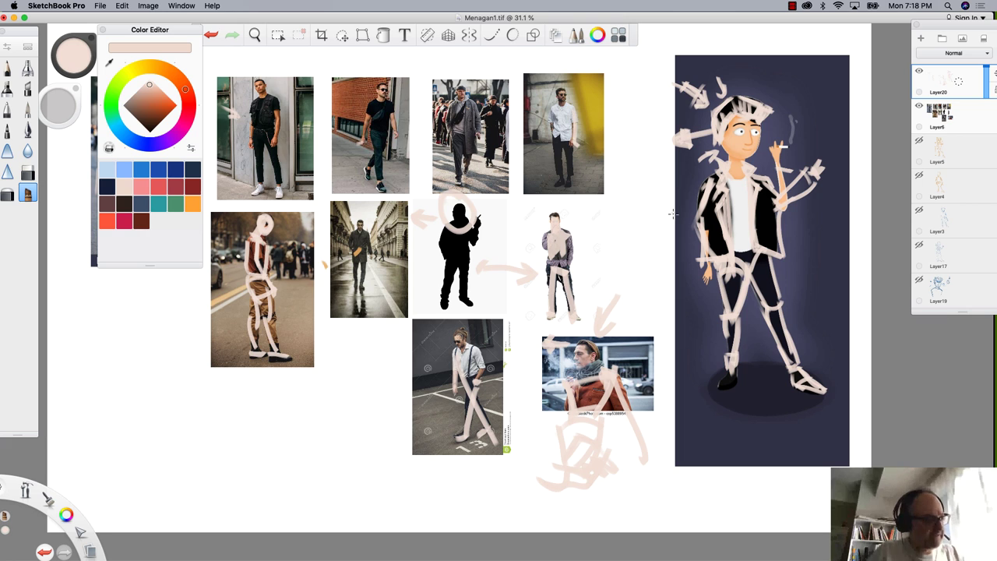
# Sketch a segmented, box-like volume with a pointed end in the blank area between the reference photos and the cartoon's upper body
pyautogui.moveTo(635, 162)
pyautogui.mouseDown()
pyautogui.moveTo(653, 200)
pyautogui.moveTo(635, 158)
pyautogui.moveTo(647, 224)
pyautogui.mouseUp()
pyautogui.moveTo(636, 162)
pyautogui.mouseDown()
pyautogui.moveTo(646, 228)
pyautogui.moveTo(630, 173)
pyautogui.moveTo(639, 159)
pyautogui.moveTo(609, 159)
pyautogui.mouseUp()
pyautogui.moveTo(608, 162)
pyautogui.mouseDown()
pyautogui.moveTo(613, 213)
pyautogui.moveTo(601, 221)
pyautogui.moveTo(592, 169)
pyautogui.moveTo(585, 228)
pyautogui.moveTo(612, 224)
pyautogui.moveTo(591, 216)
pyautogui.moveTo(579, 187)
pyautogui.mouseUp()
pyautogui.moveTo(647, 231)
pyautogui.mouseDown()
pyautogui.moveTo(659, 197)
pyautogui.moveTo(670, 220)
pyautogui.moveTo(661, 225)
pyautogui.moveTo(603, 224)
pyautogui.moveTo(620, 180)
pyautogui.moveTo(573, 201)
pyautogui.mouseUp()
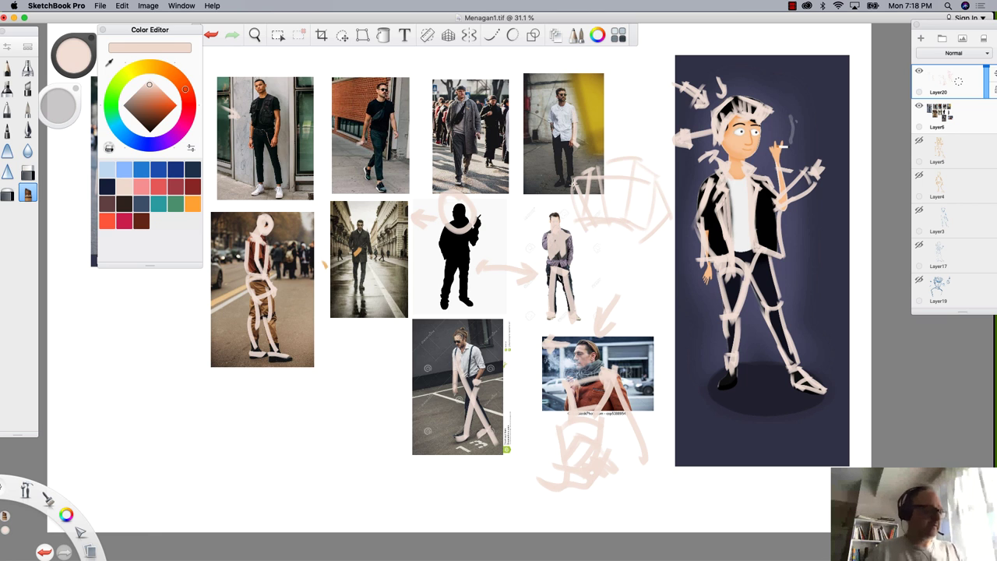